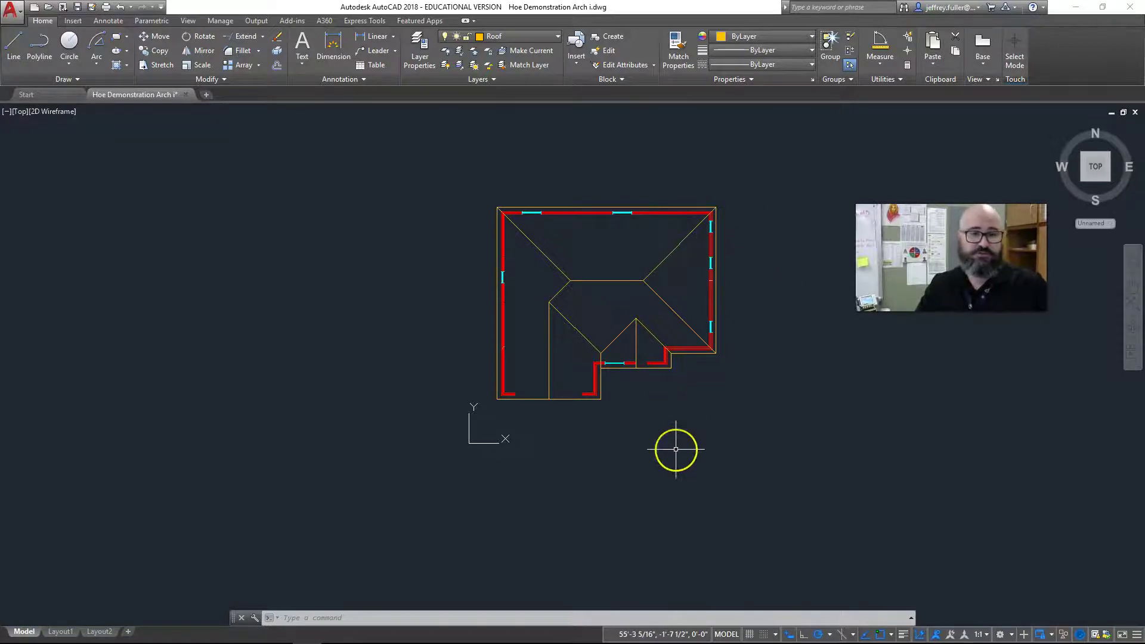
# Center the roof plan, set layer 0 current, and start the XLINE command.
pyautogui.scroll(-4, 676, 451)
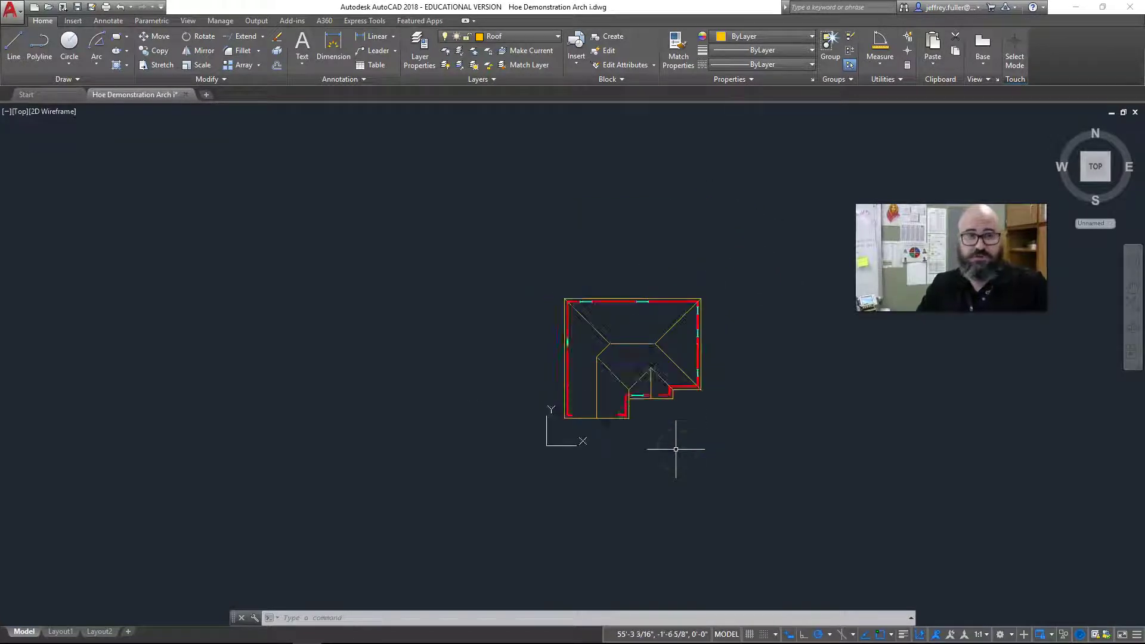
pyautogui.moveTo(674, 465); pyautogui.dragTo(643, 401, button='middle')
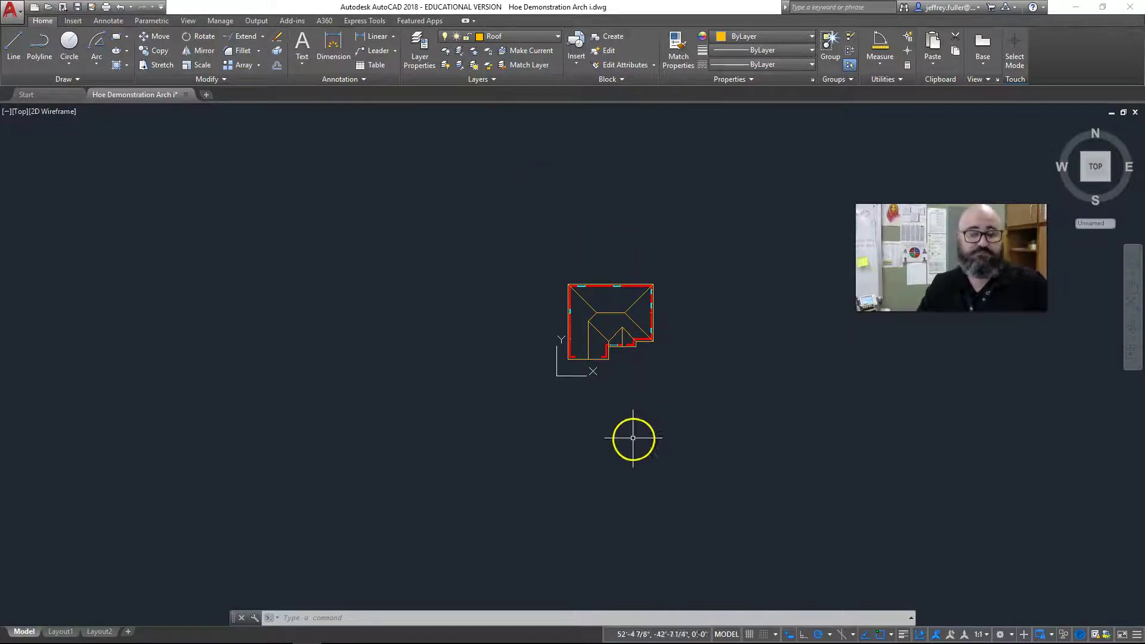
pyautogui.scroll(-3, 632, 438)
pyautogui.scroll(6, 610, 442)
pyautogui.moveTo(592, 465); pyautogui.dragTo(572, 479, button='middle')
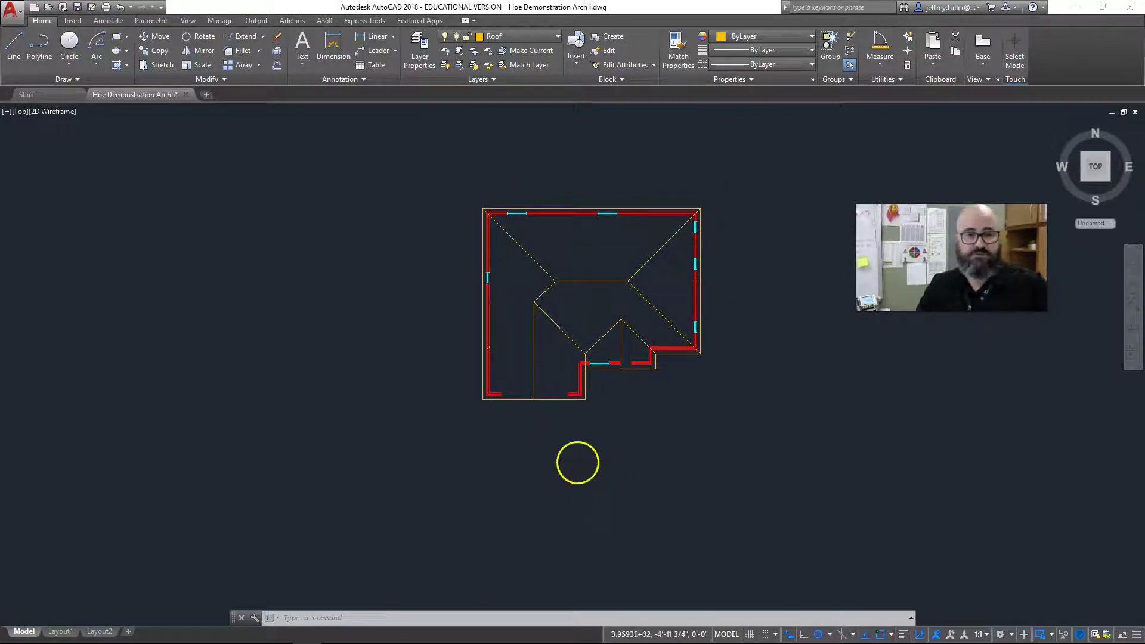
pyautogui.scroll(2, 576, 469)
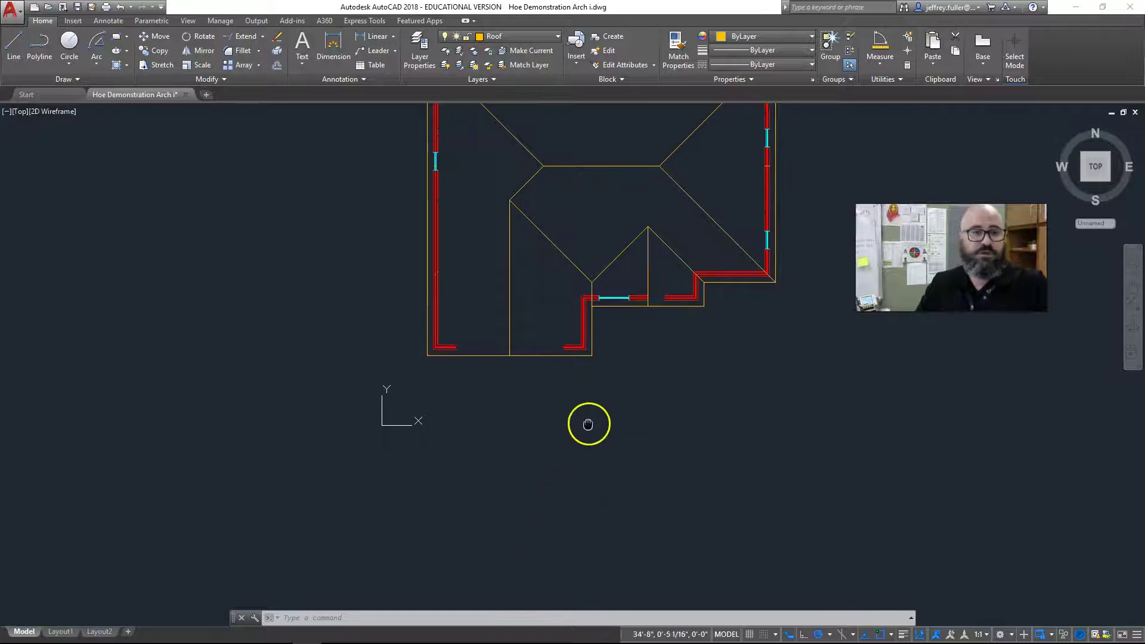
pyautogui.moveTo(588, 421); pyautogui.dragTo(511, 511, button='middle')
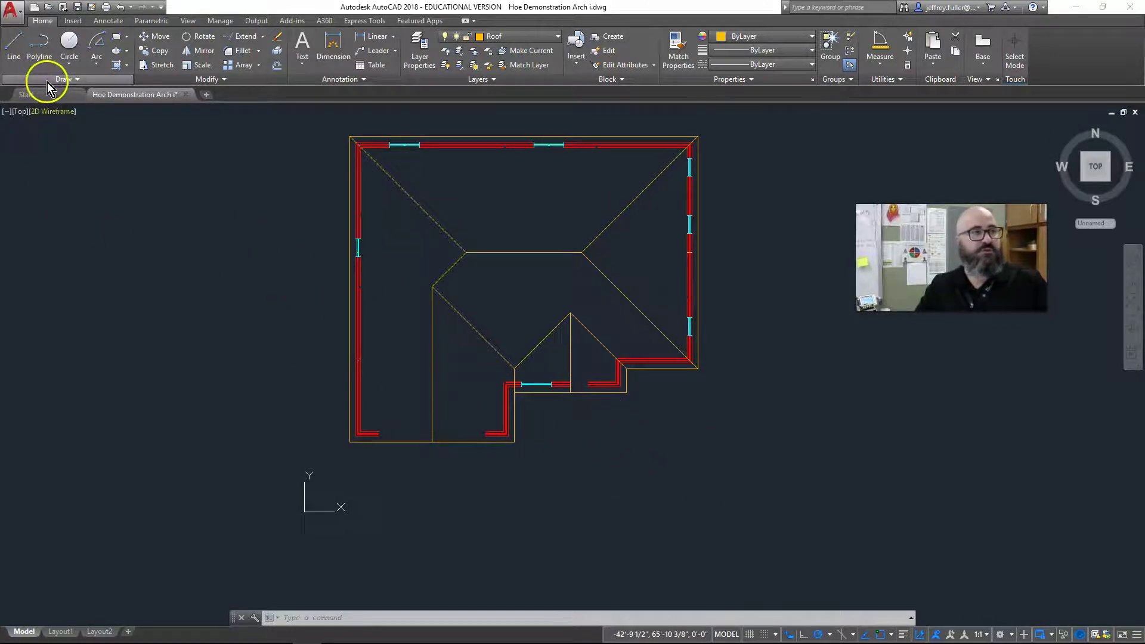
pyautogui.click(516, 39)
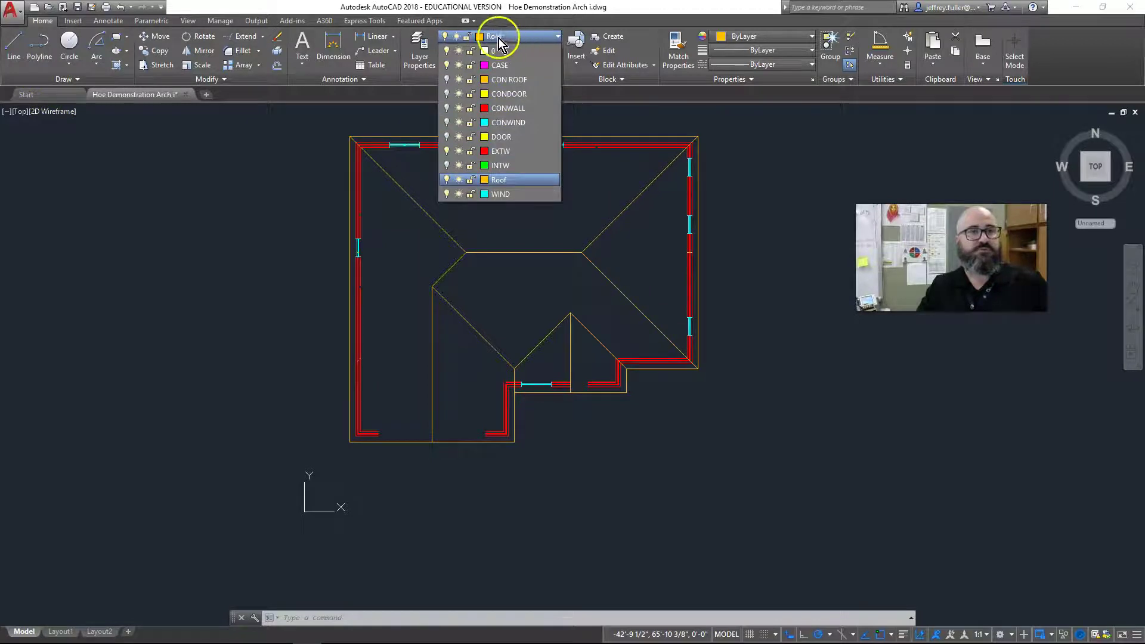
pyautogui.click(495, 51)
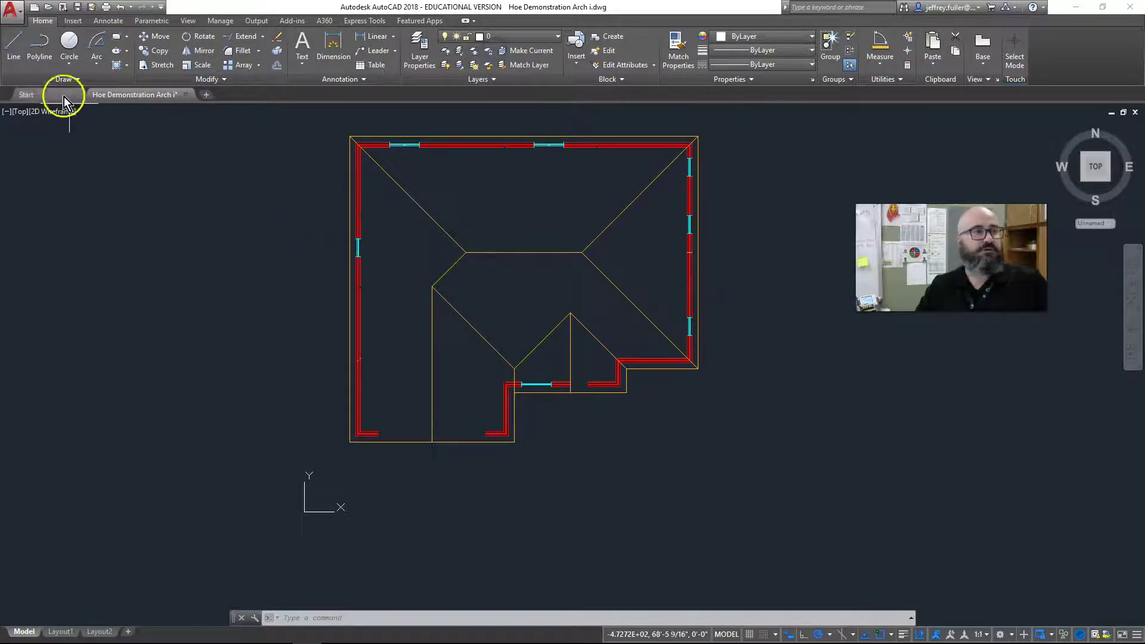
pyautogui.click(73, 76)
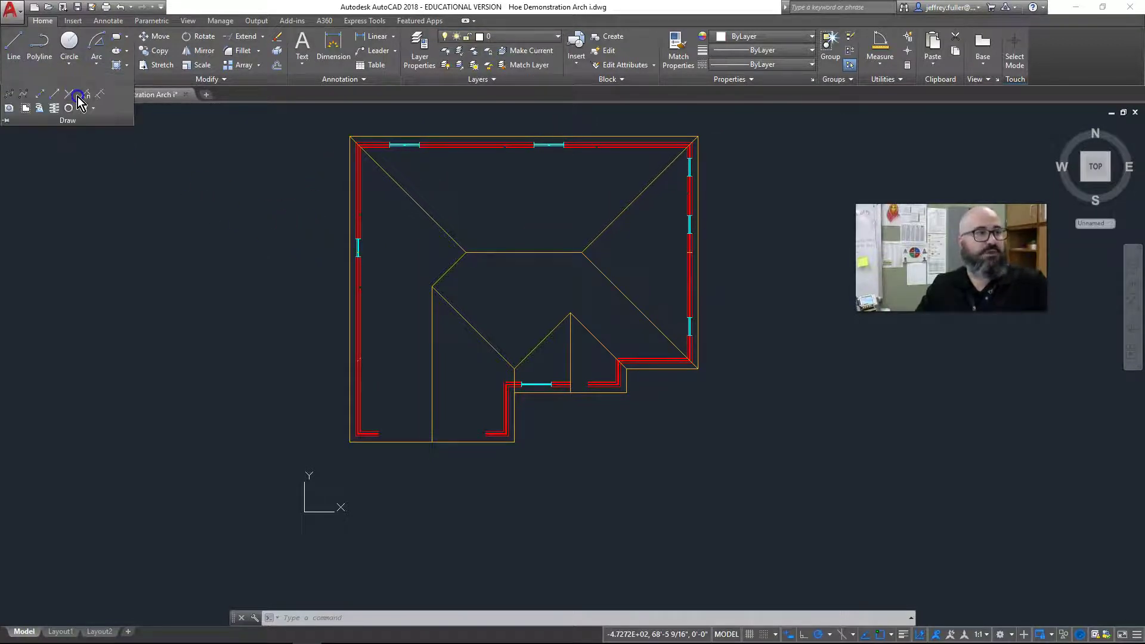
pyautogui.click(40, 94)
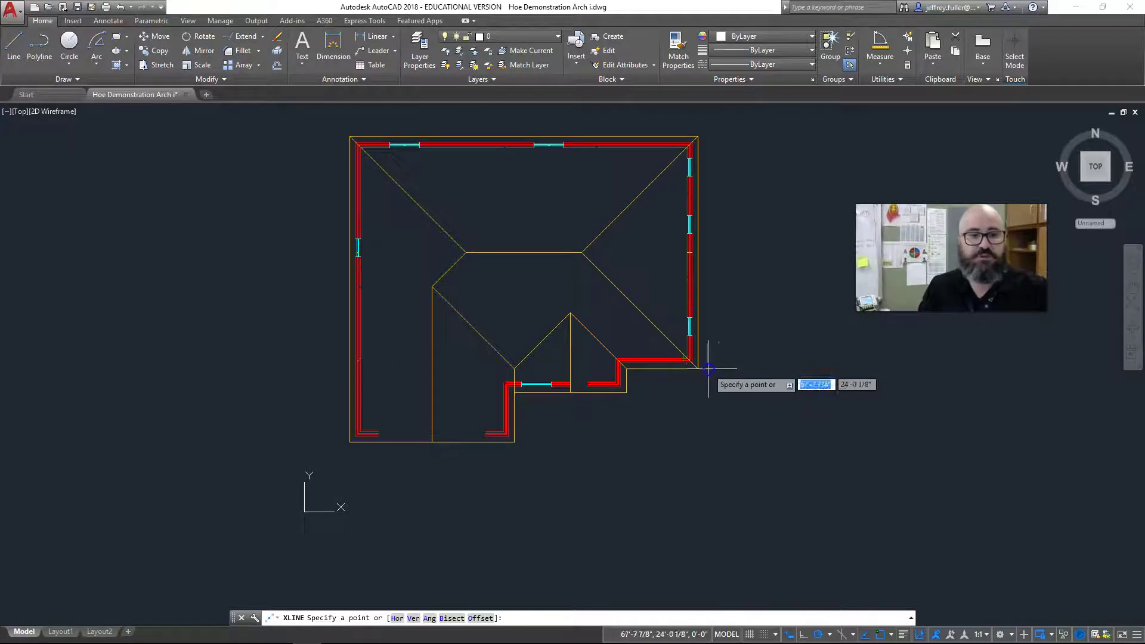
# Drop vertical construction lines through the plan's right corner and the adjacent wall corner.
pyautogui.click(699, 368)
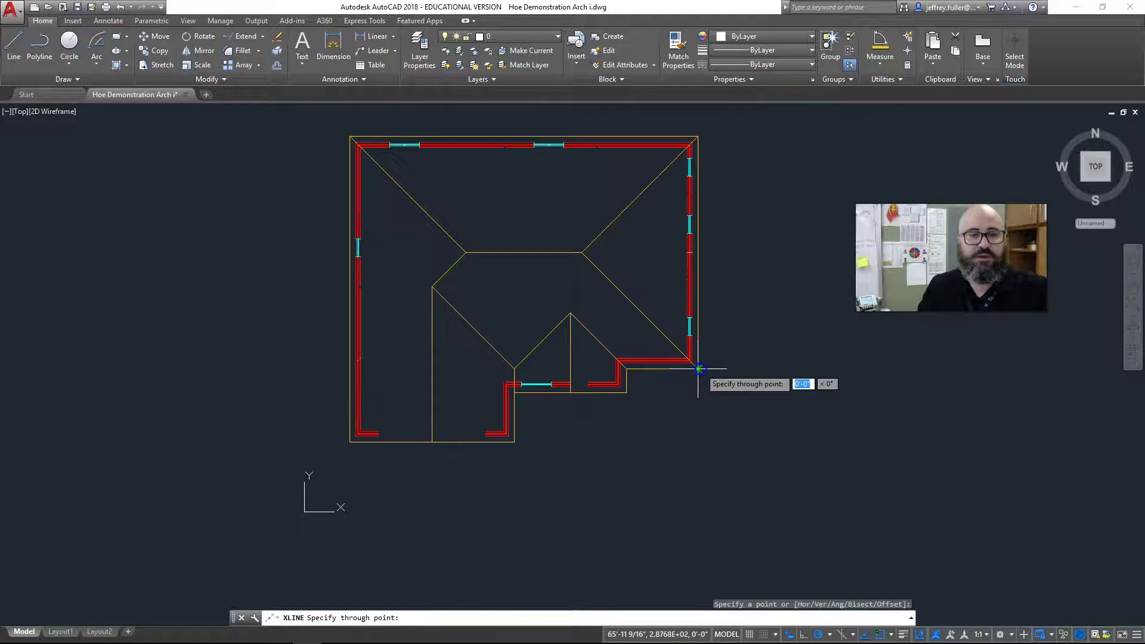
pyautogui.click(699, 417)
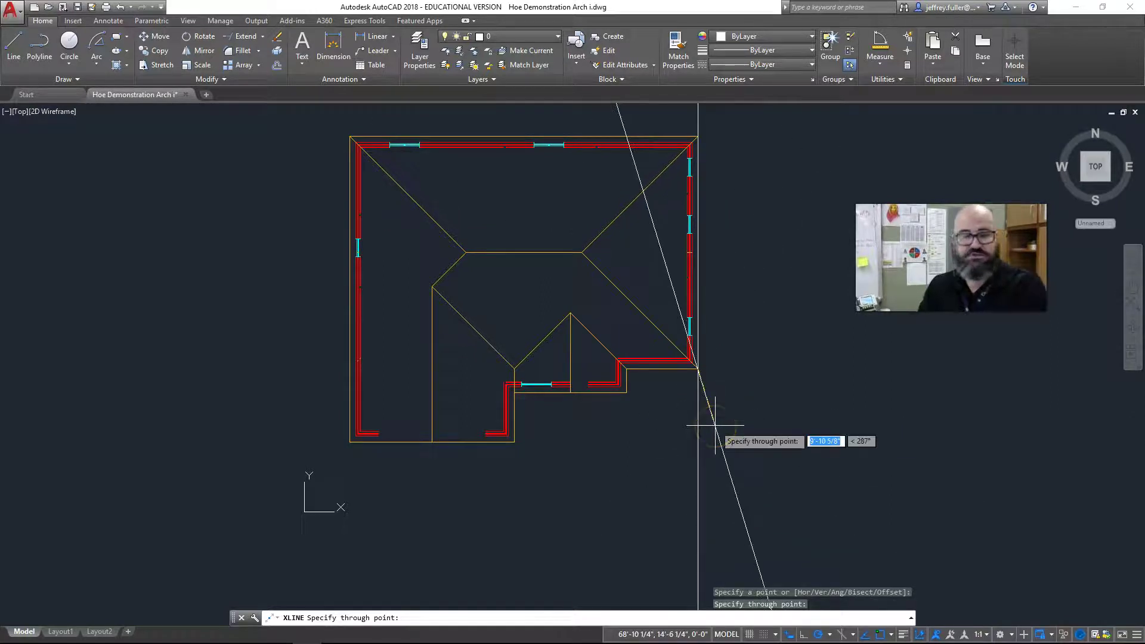
pyautogui.press('Return')
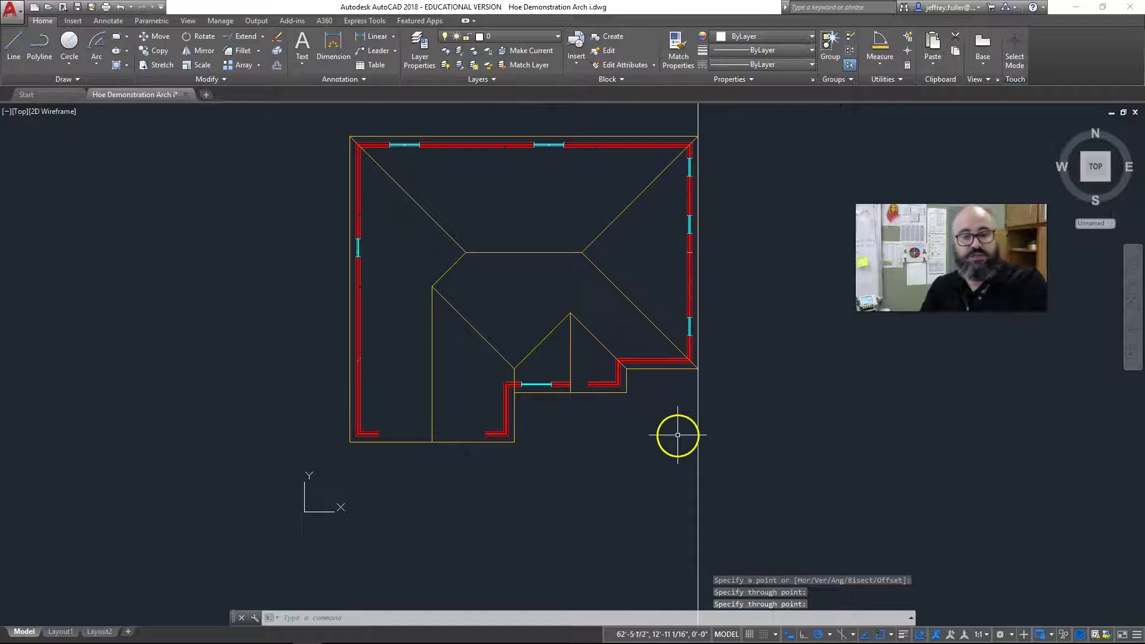
pyautogui.rightClick(657, 423)
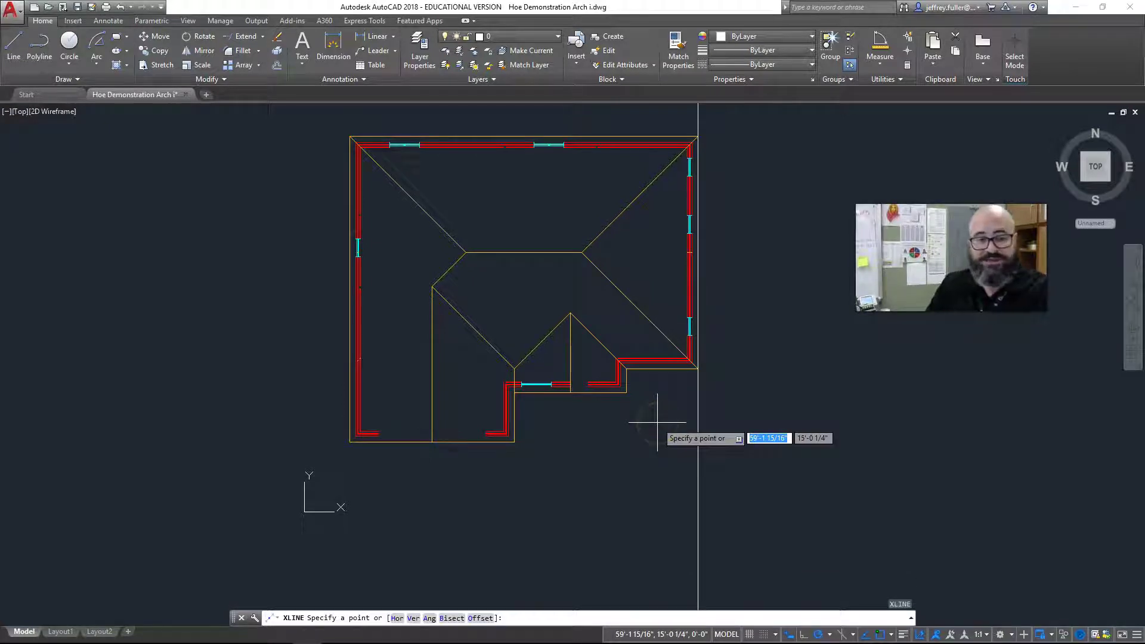
pyautogui.scroll(2, 686, 366)
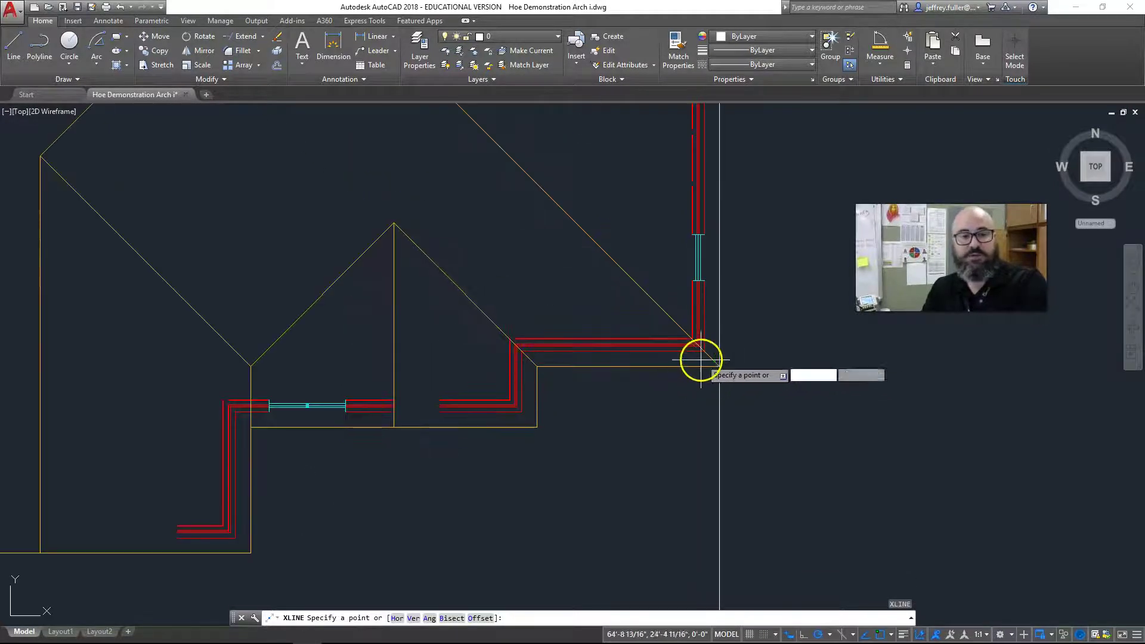
pyautogui.click(704, 356)
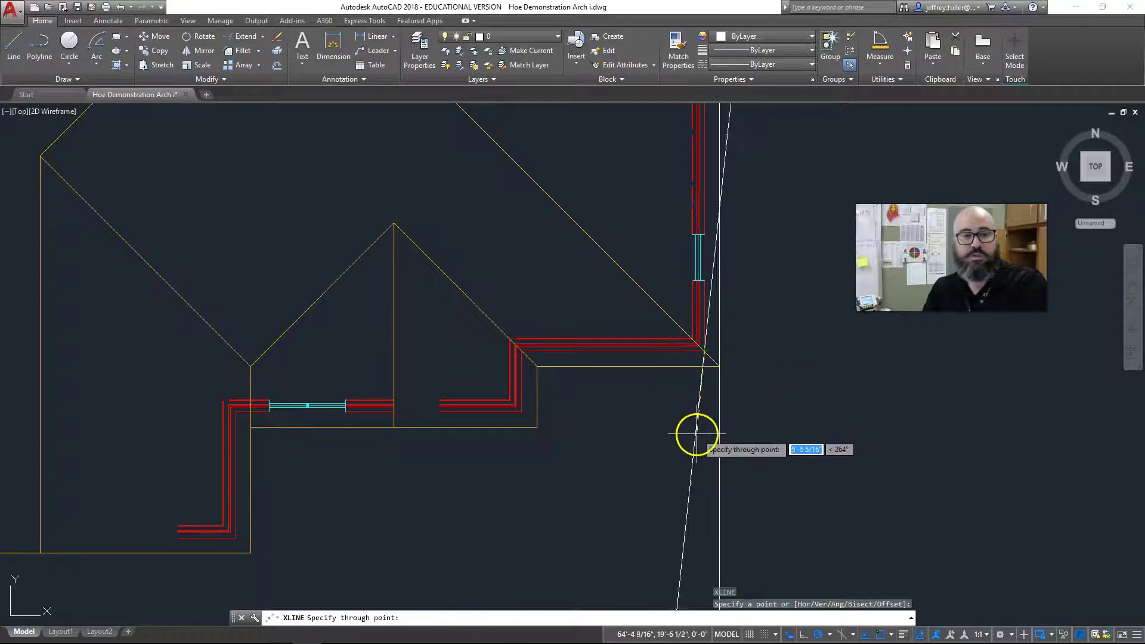
pyautogui.click(705, 450)
pyautogui.rightClick(692, 463)
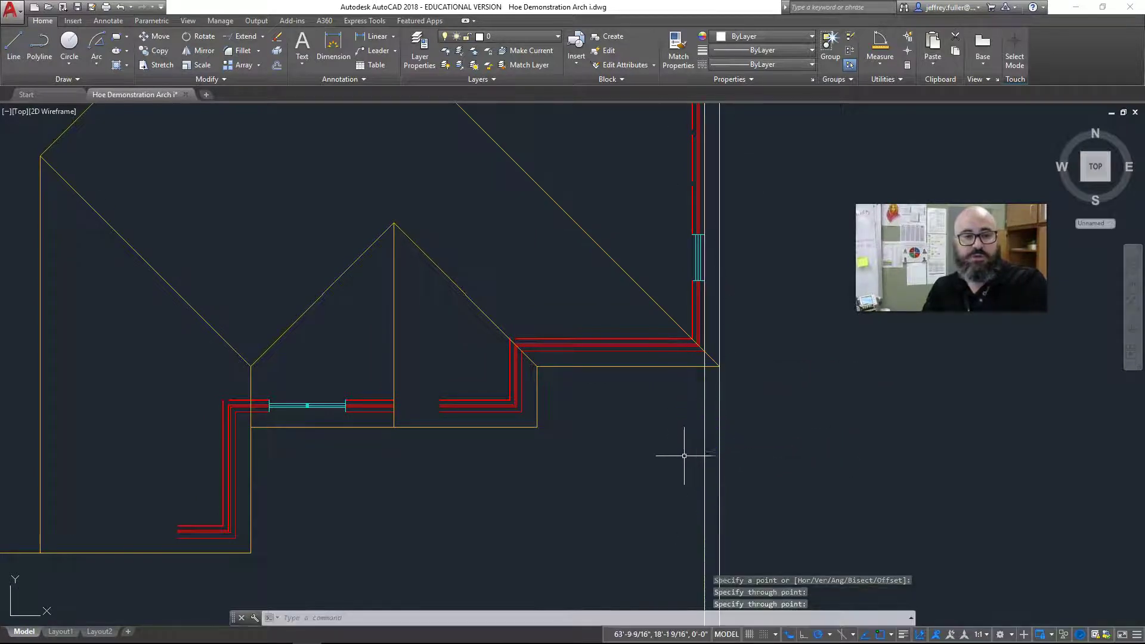
# Drop vertical construction lines through the inner roof corner and inside wall corner by the entry.
pyautogui.press('Return')
pyautogui.click(537, 368)
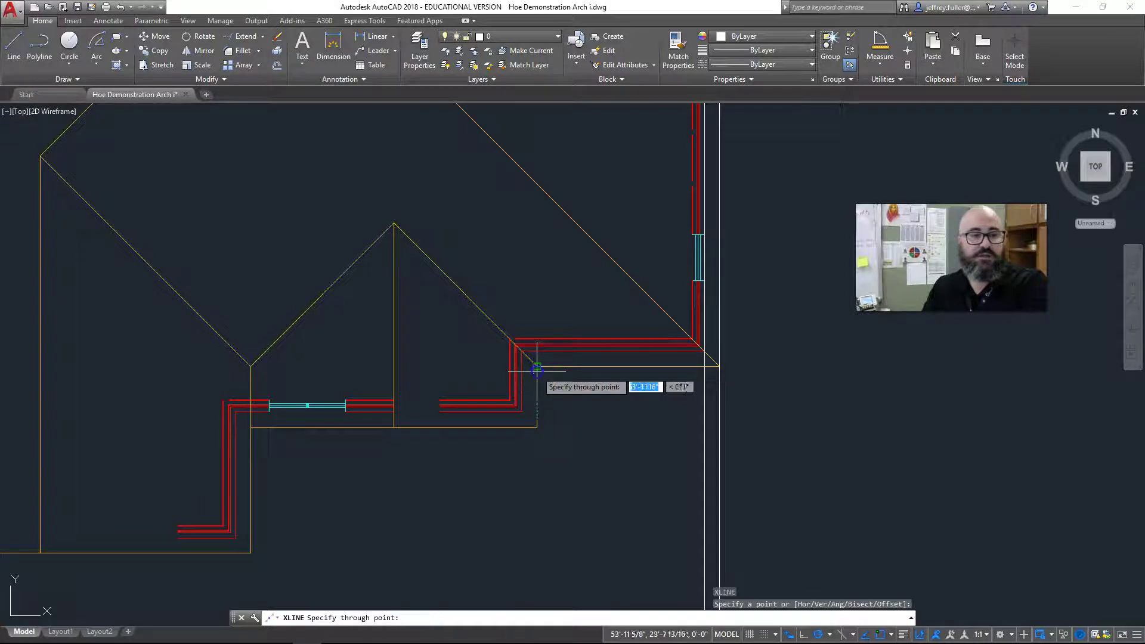
pyautogui.click(537, 518)
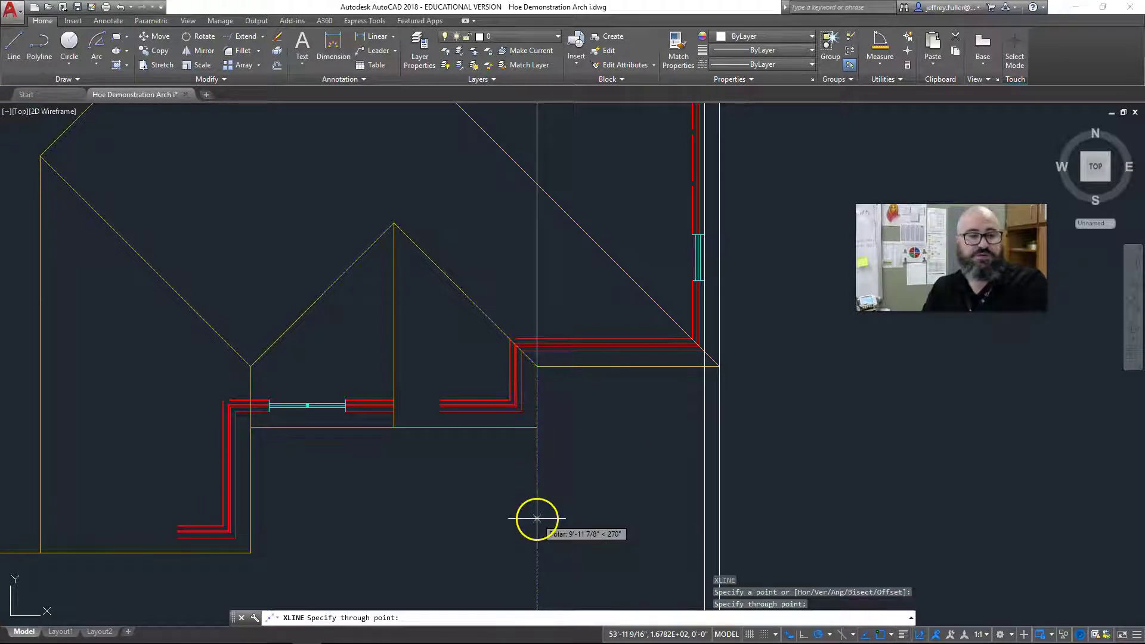
pyautogui.rightClick(536, 518)
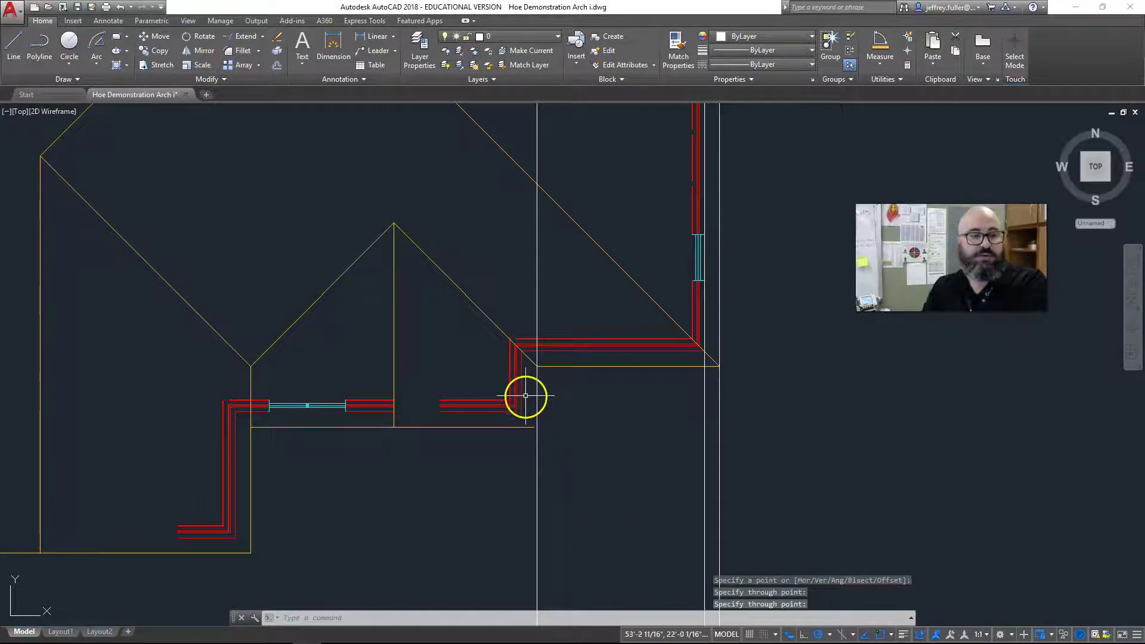
pyautogui.press('Return')
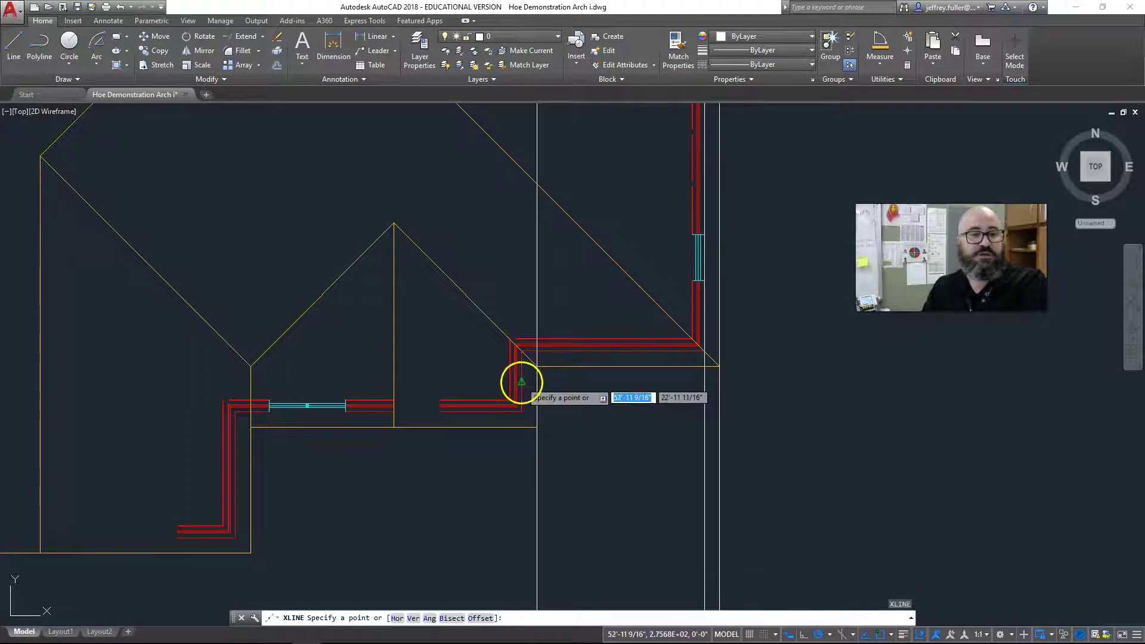
pyautogui.click(522, 382)
pyautogui.click(521, 454)
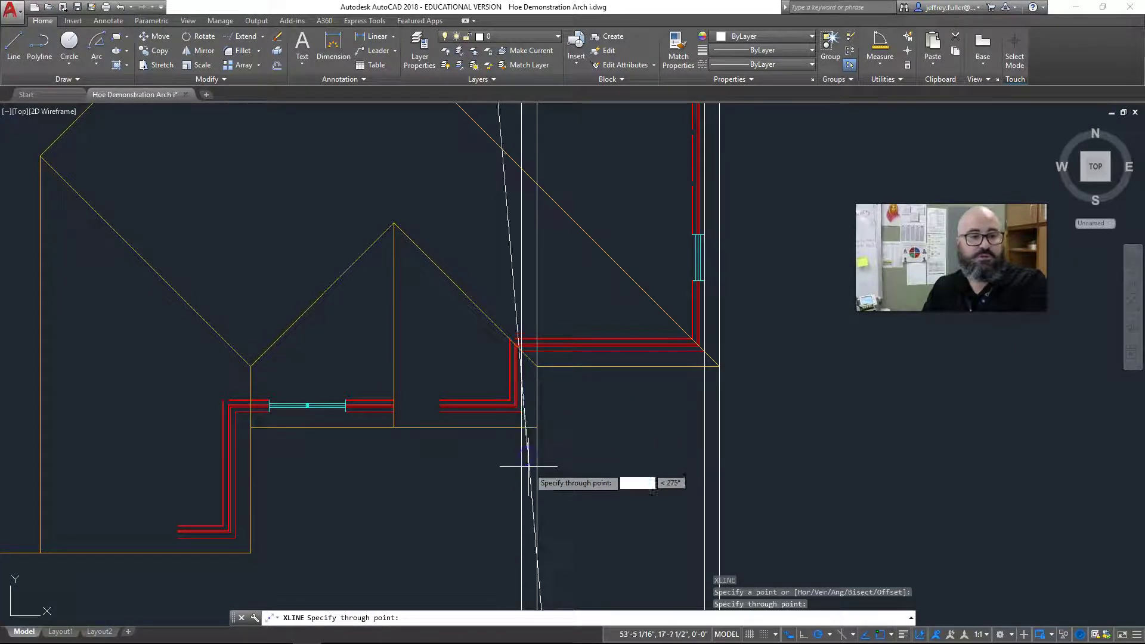
pyautogui.press('Return')
pyautogui.scroll(-2, 461, 484)
pyautogui.moveTo(461, 484); pyautogui.dragTo(580, 480, button='middle')
# Make the hidden DOOR layer current, then switch it back on to show the doors.
pyautogui.click(529, 37)
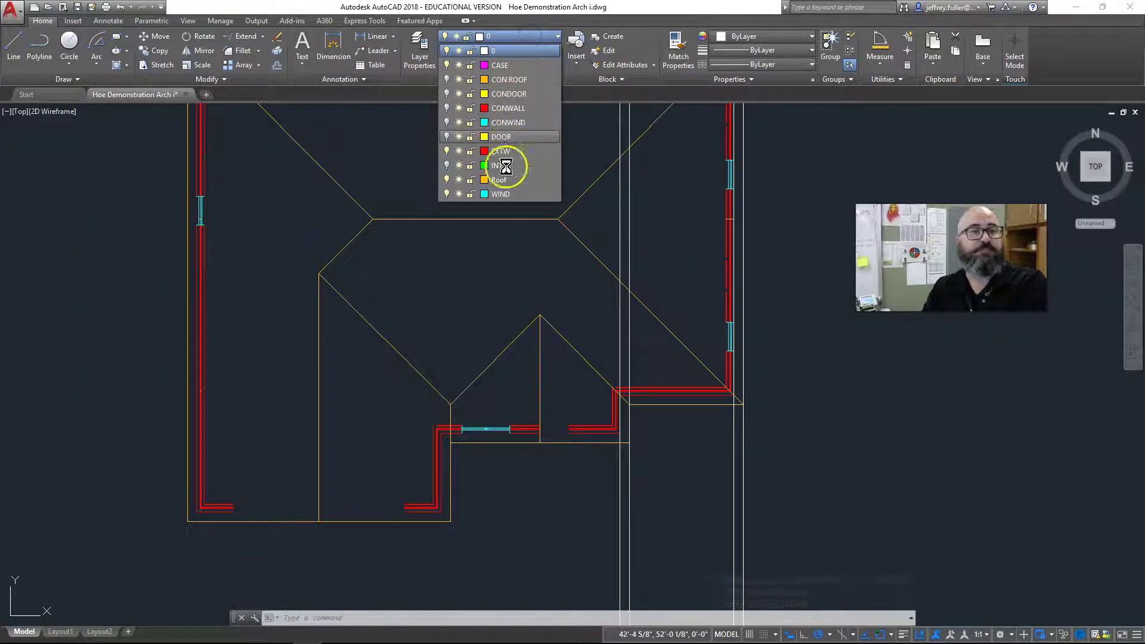
pyautogui.click(484, 432)
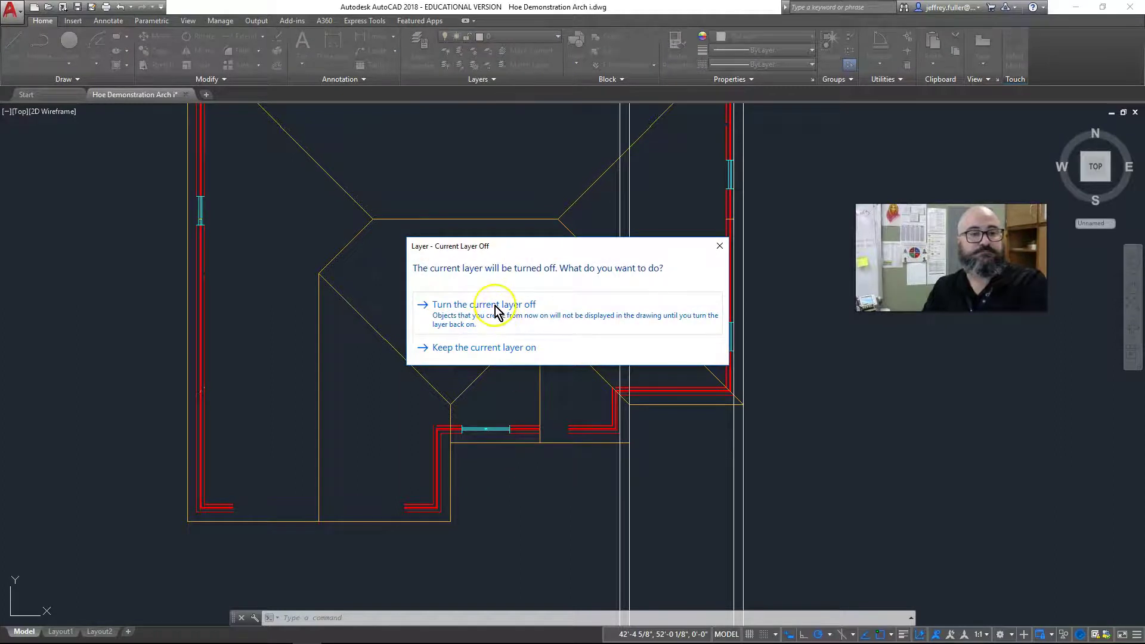
pyautogui.click(489, 326)
pyautogui.scroll(-2, 512, 501)
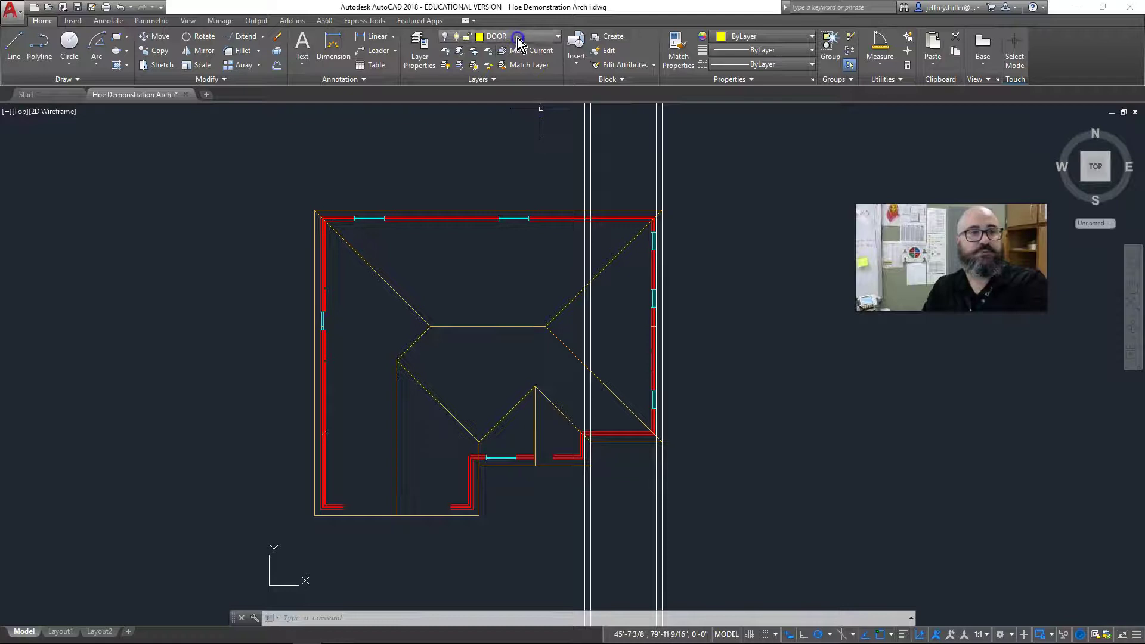
pyautogui.click(507, 36)
pyautogui.click(448, 137)
pyautogui.scroll(-2, 509, 492)
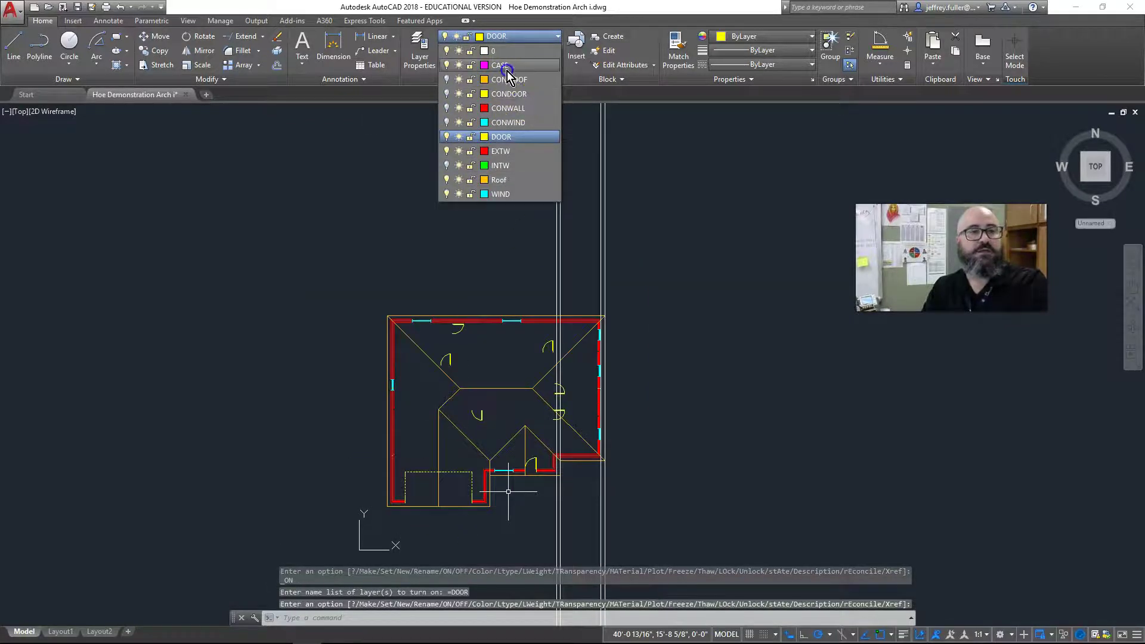
pyautogui.scroll(2, 511, 477)
pyautogui.scroll(2, 514, 502)
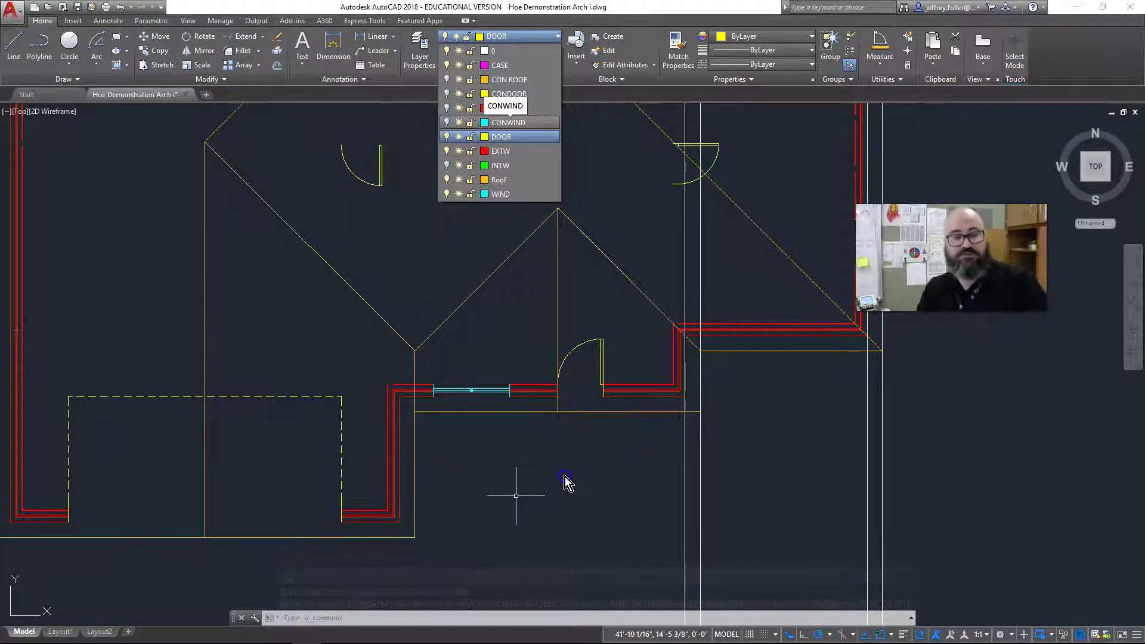
# Draw a vertical construction line through the entry door's edge.
pyautogui.click(565, 482)
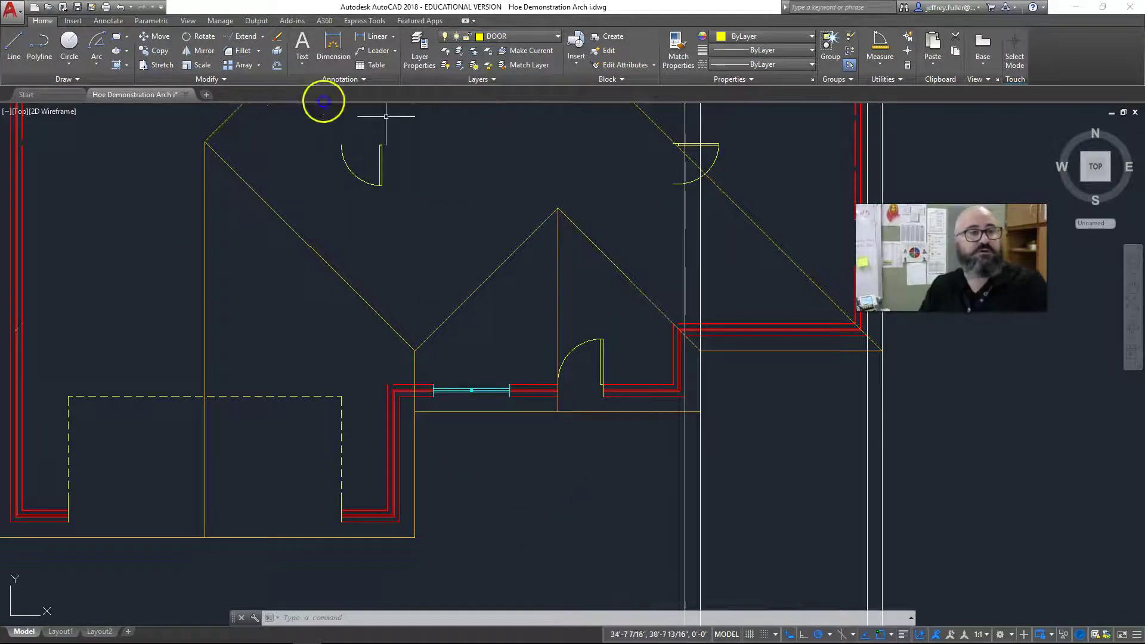
pyautogui.click(36, 79)
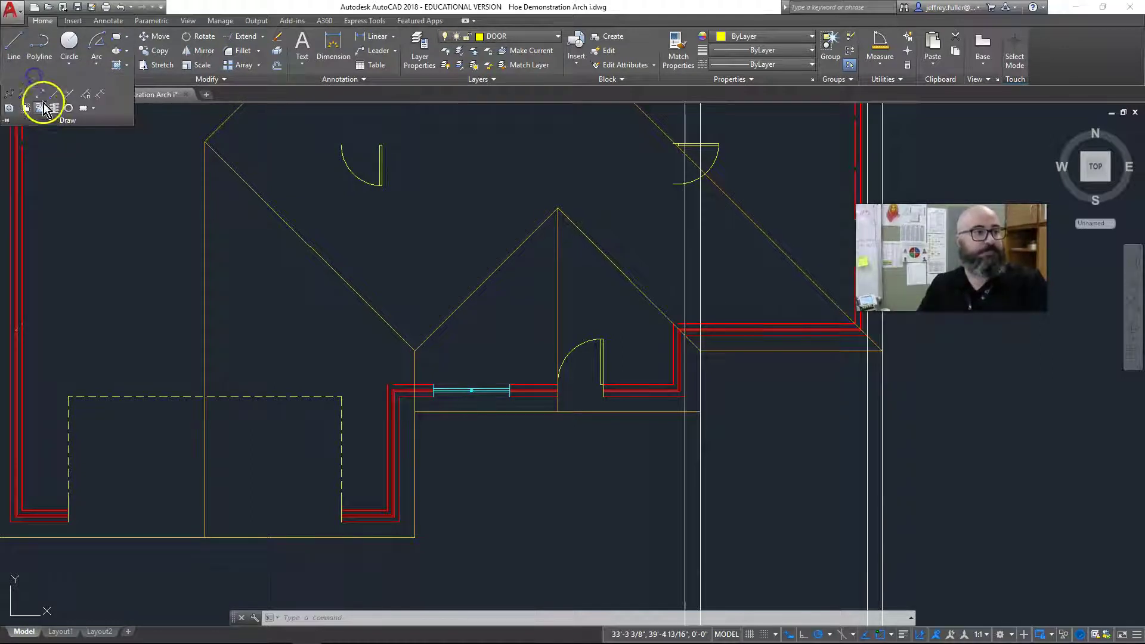
pyautogui.click(38, 96)
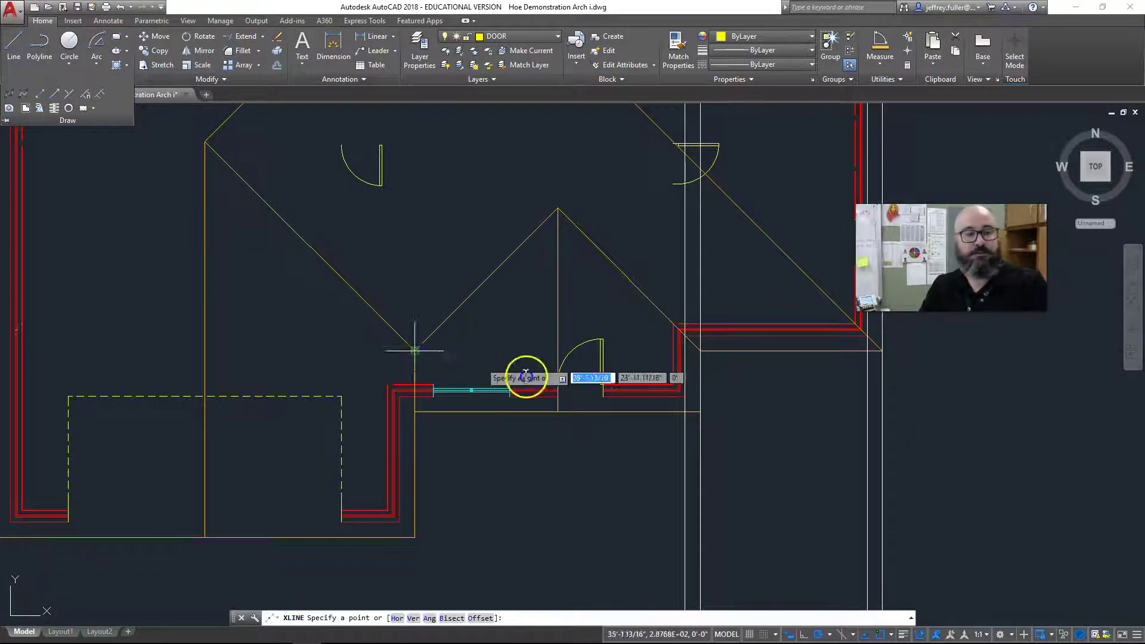
pyautogui.click(603, 410)
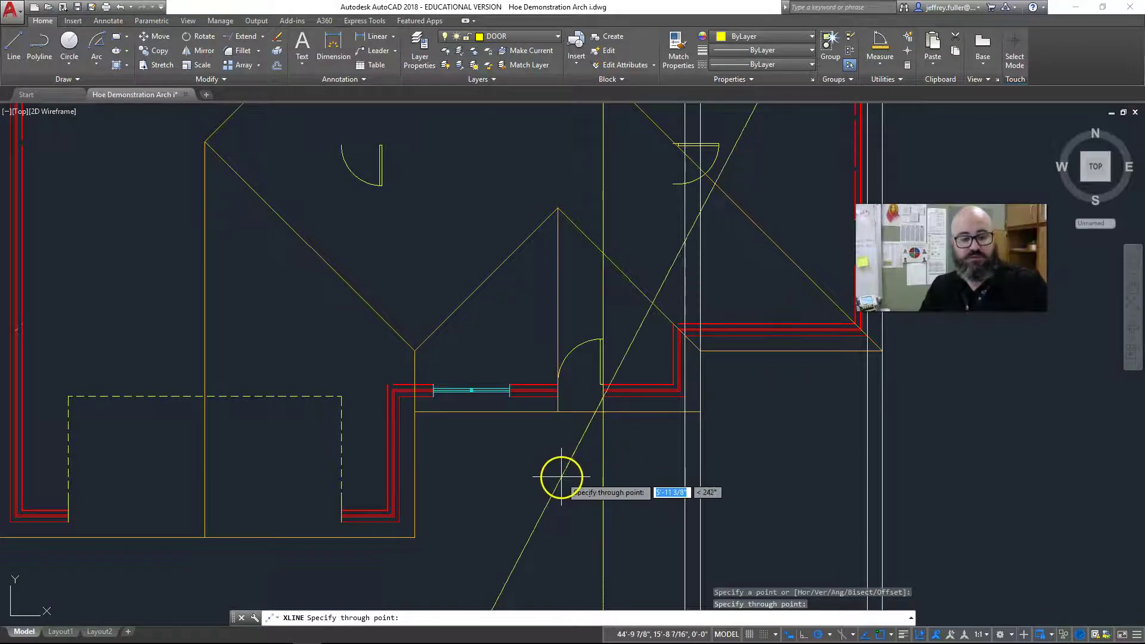
pyautogui.press('Escape')
pyautogui.scroll(-4, 447, 365)
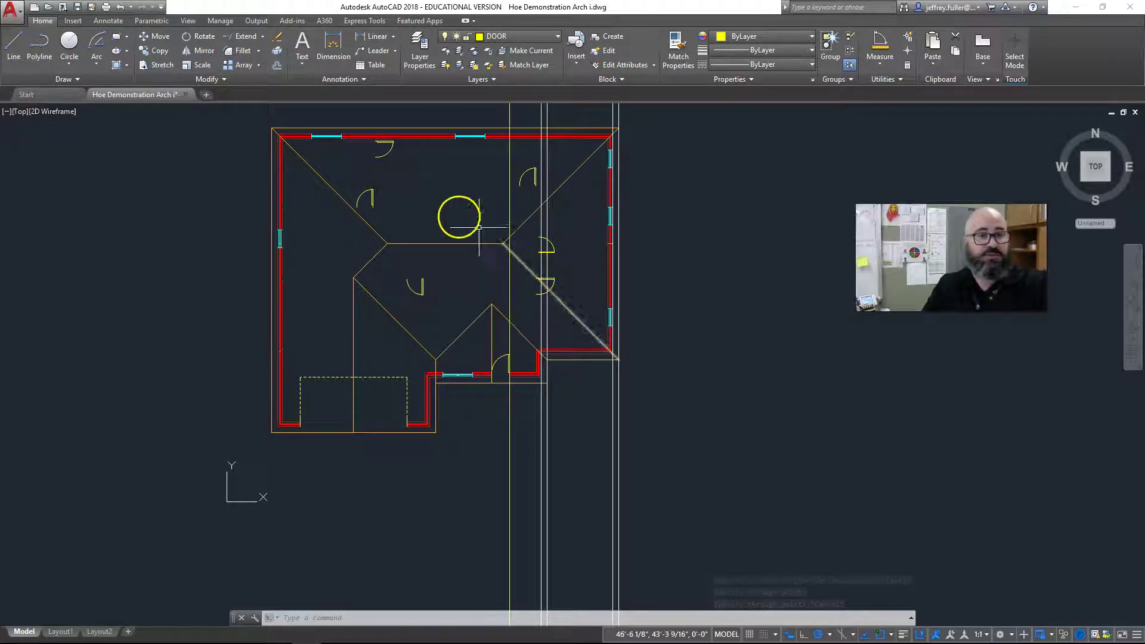
# Drop vertical construction lines through two wall corners of the plan.
pyautogui.click(28, 79)
pyautogui.click(38, 96)
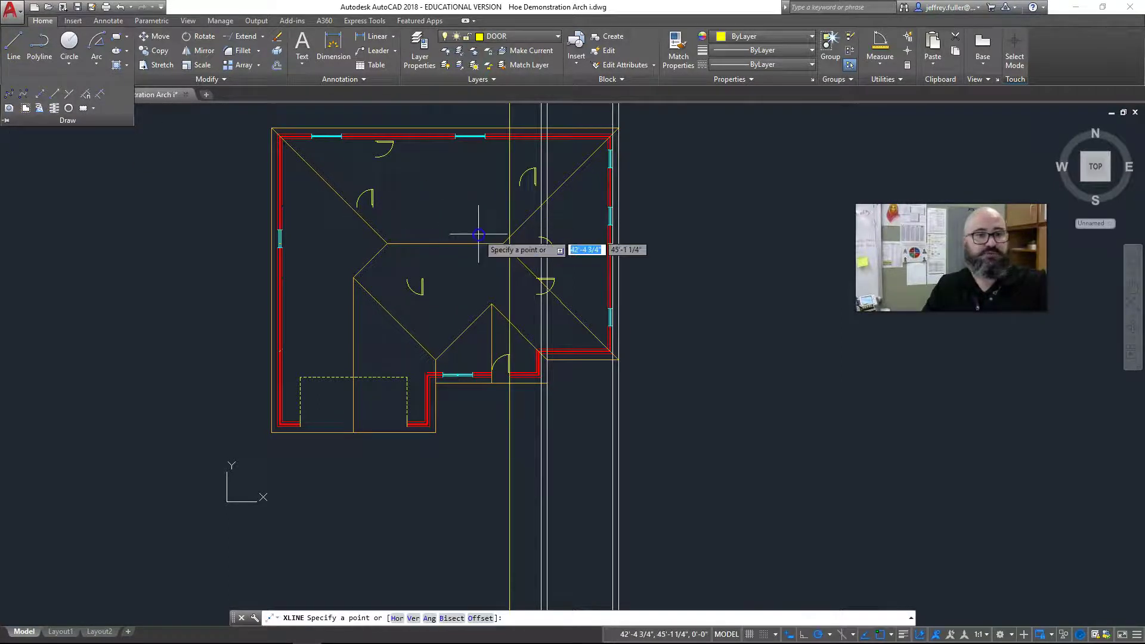
pyautogui.click(502, 244)
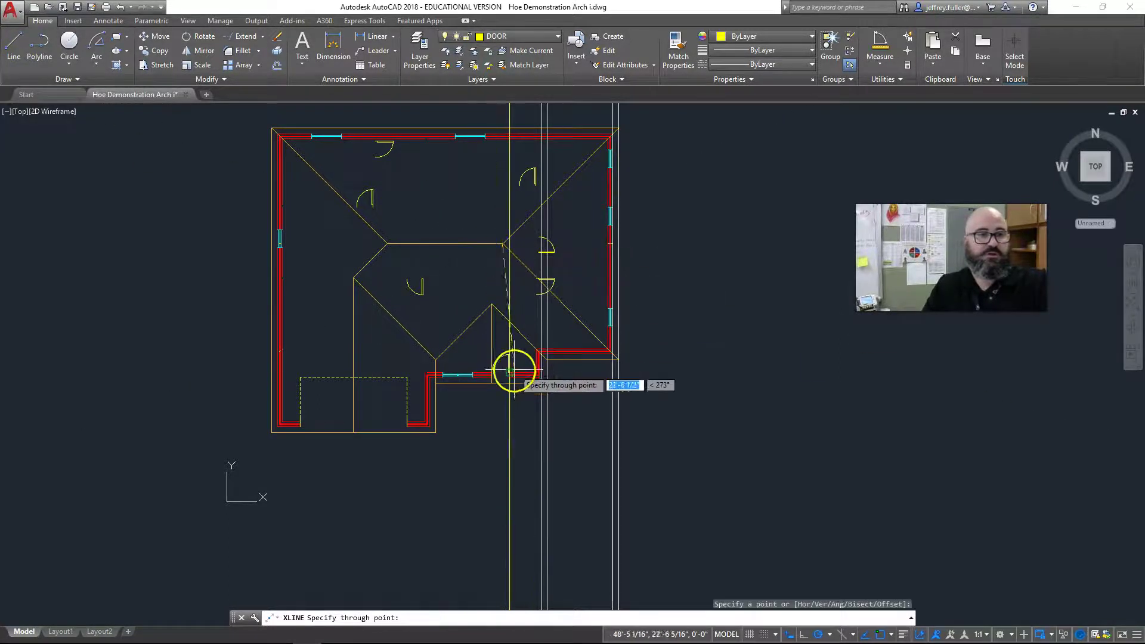
pyautogui.click(498, 395)
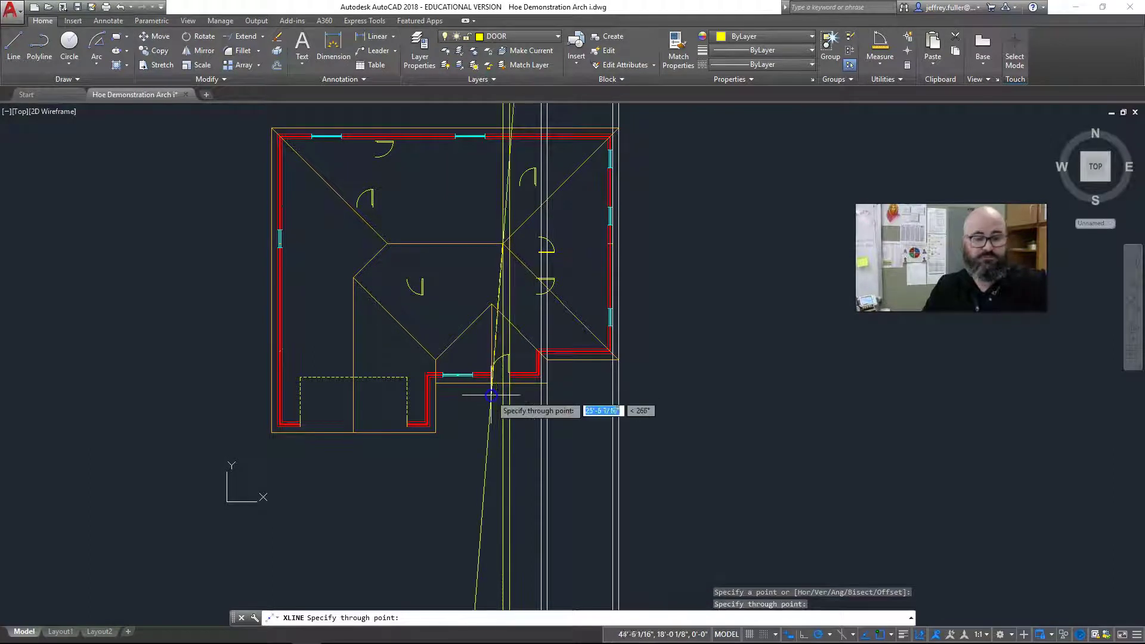
pyautogui.press('Return')
pyautogui.press('Return')
pyautogui.click(491, 388)
pyautogui.click(490, 421)
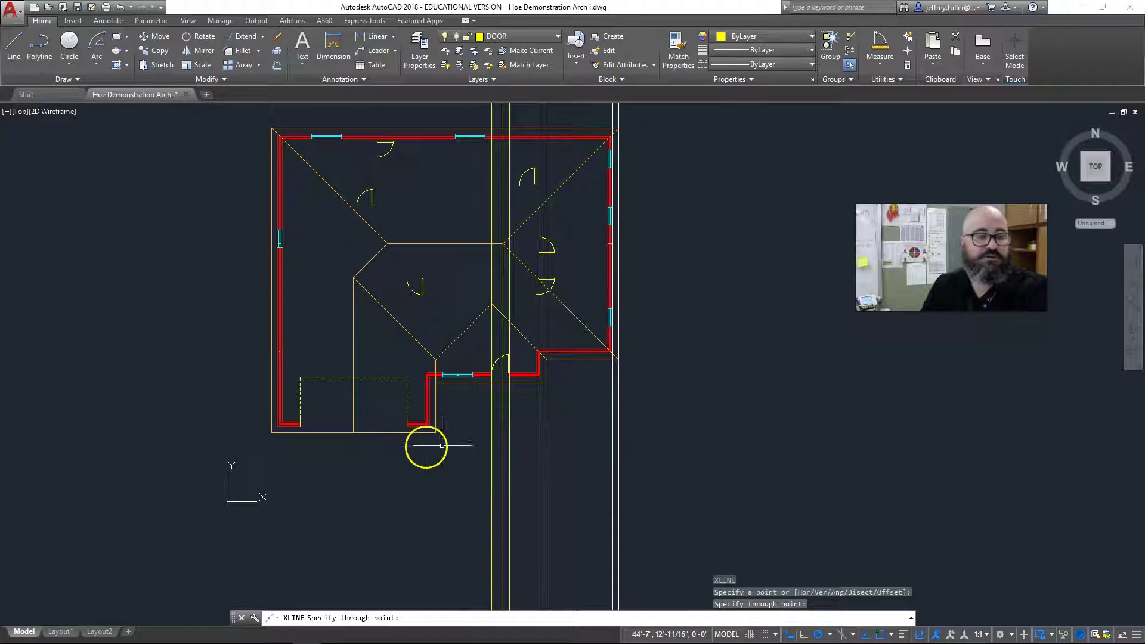
pyautogui.press('Return')
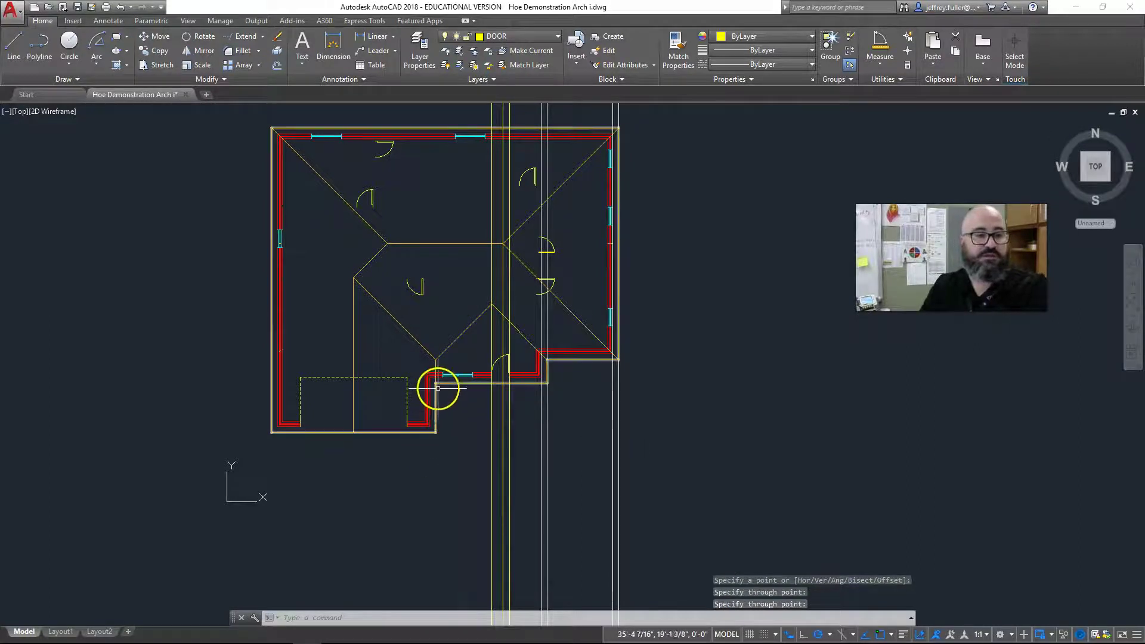
# Add vertical construction lines at the garage corner and garage edge.
pyautogui.press('Return')
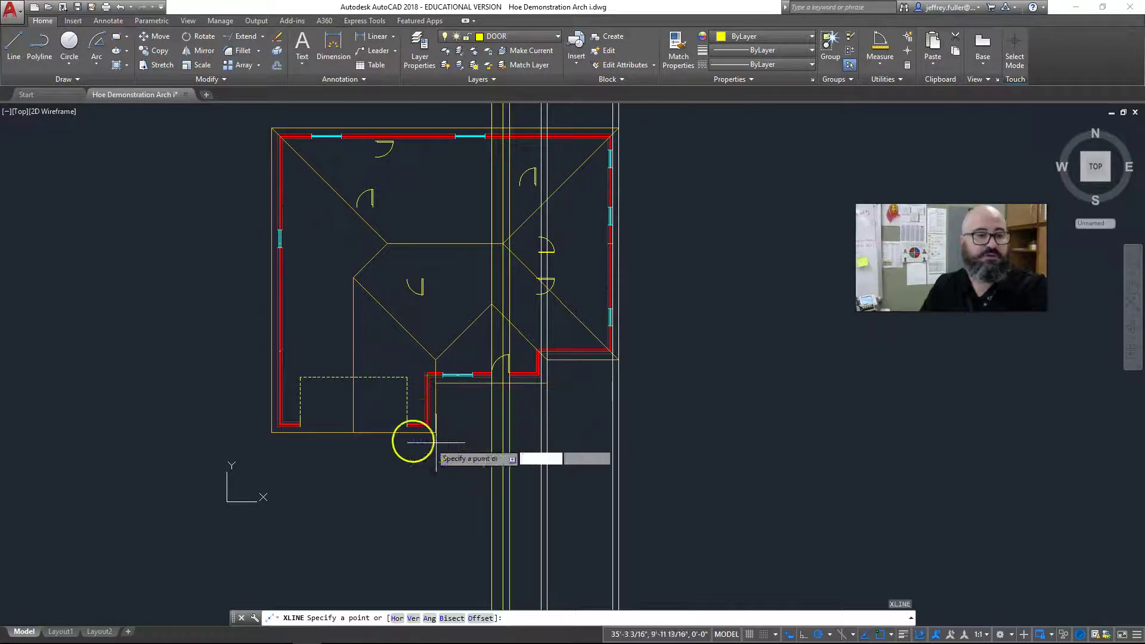
pyautogui.click(358, 433)
pyautogui.press('Return')
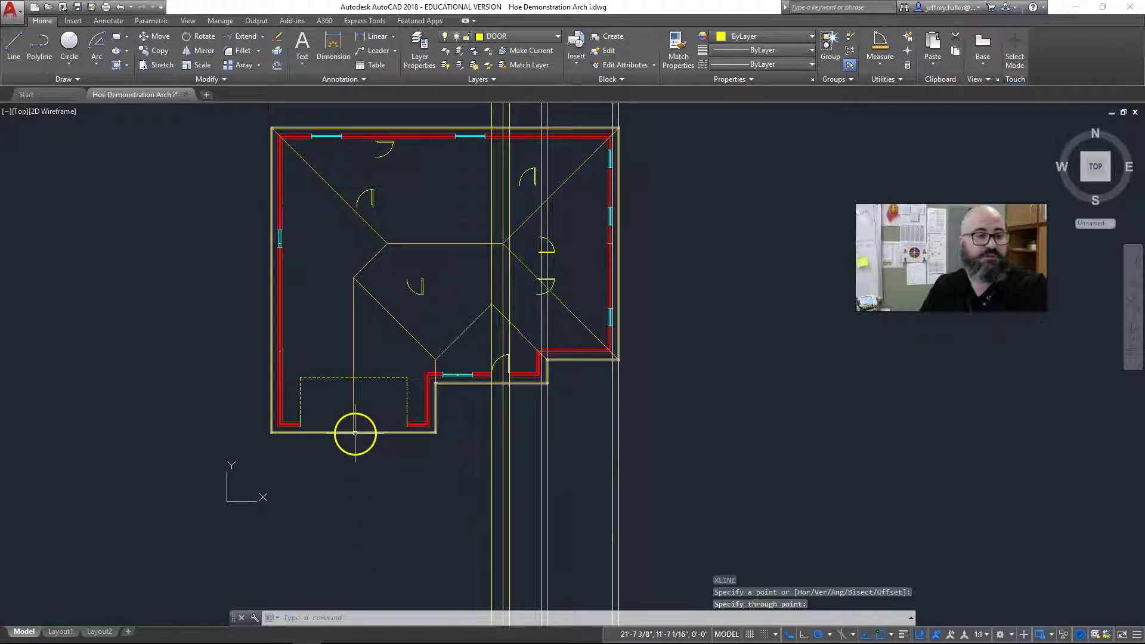
pyautogui.press('Return')
pyautogui.click(356, 512)
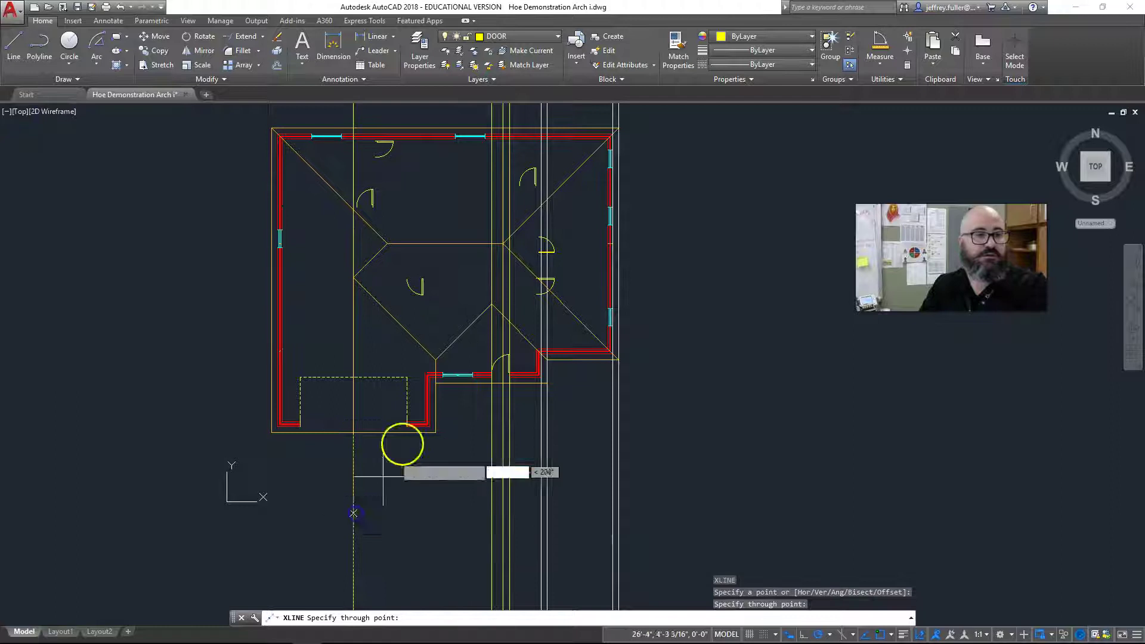
pyautogui.click(401, 266)
pyautogui.press('Return')
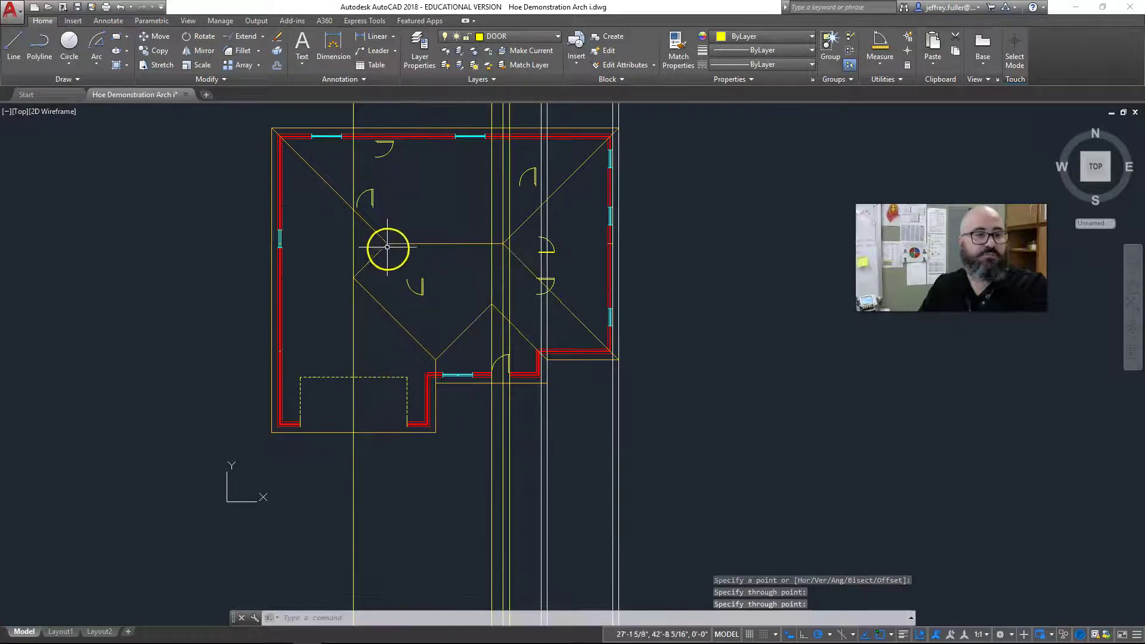
# Drop a vertical construction line through the roof ridge intersection, cancelling the stray angled one.
pyautogui.press('Return')
pyautogui.click(387, 244)
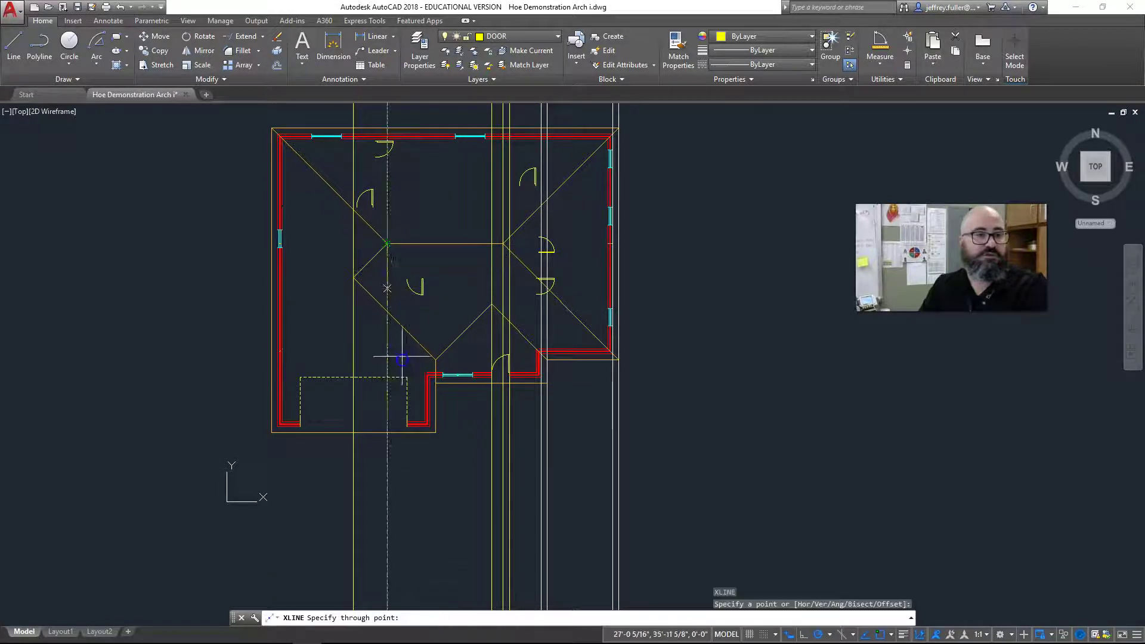
pyautogui.click(387, 472)
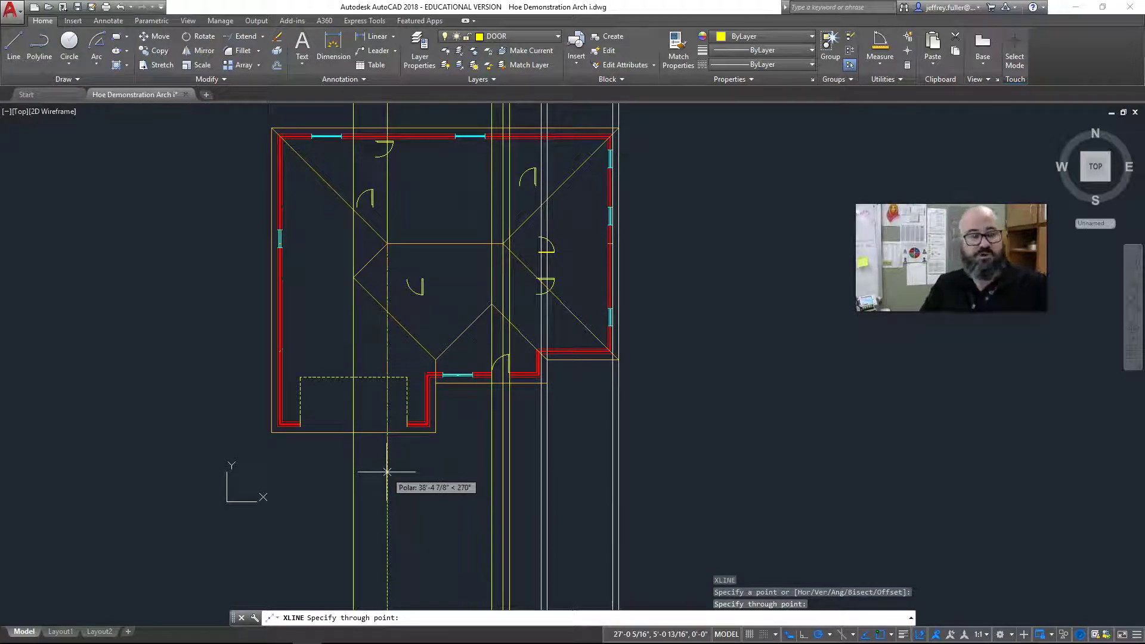
pyautogui.scroll(-2, 387, 472)
pyautogui.moveTo(387, 471); pyautogui.dragTo(374, 271, button='middle')
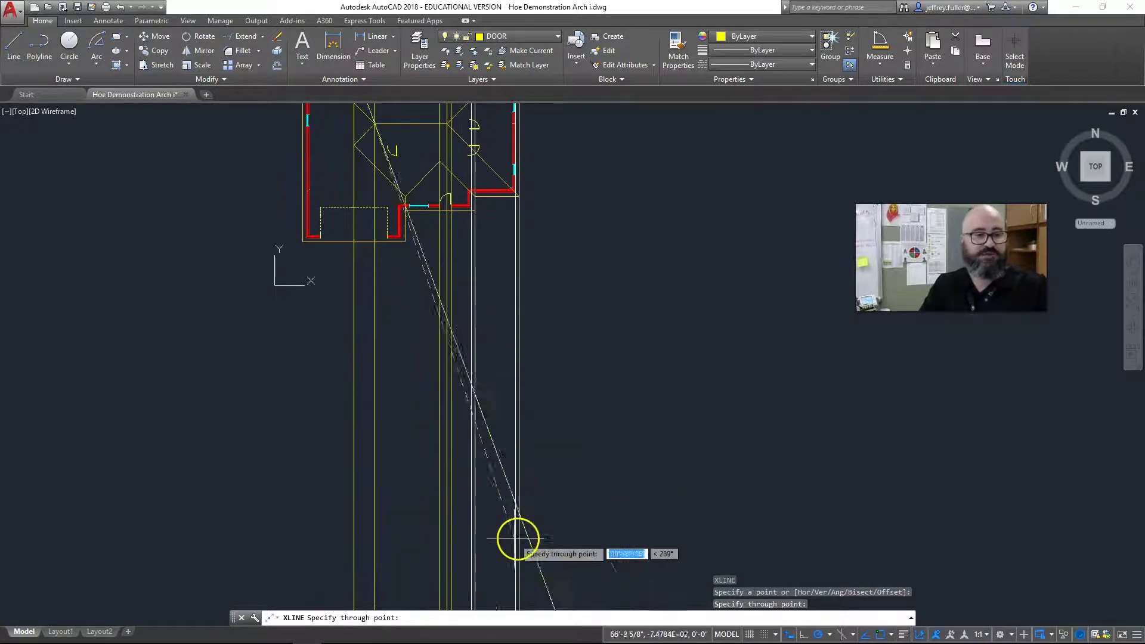
pyautogui.press('Escape')
pyautogui.scroll(-3, 189, 500)
pyautogui.moveTo(191, 498); pyautogui.dragTo(294, 497, button='middle')
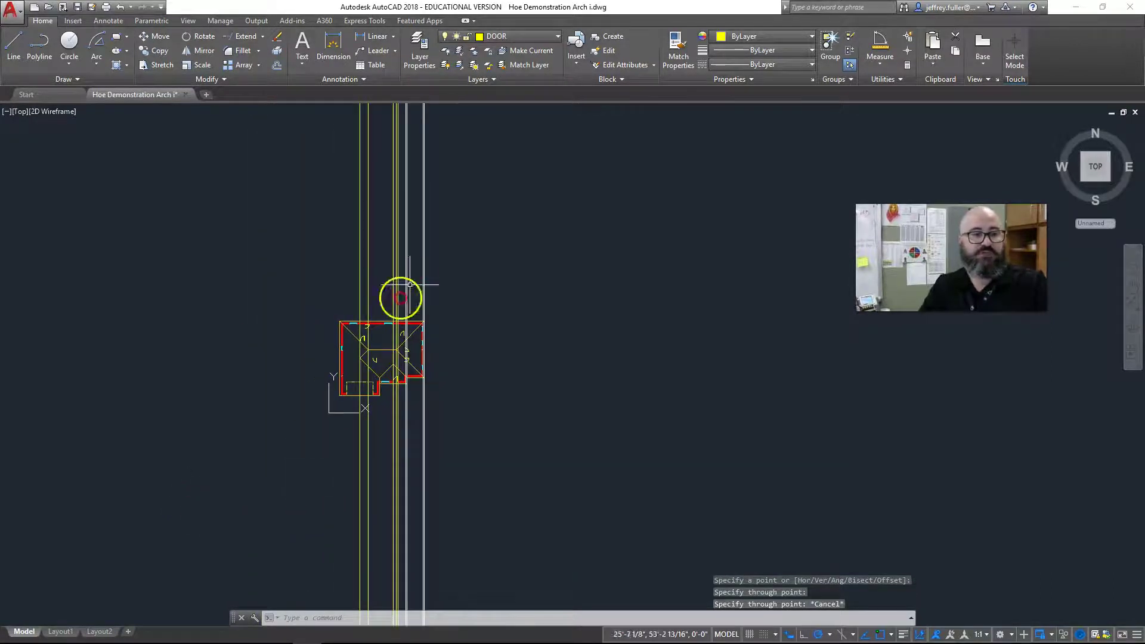
pyautogui.click(487, 221)
# Delete the selected vertical construction lines and recenter the roof plan.
pyautogui.click(289, 263)
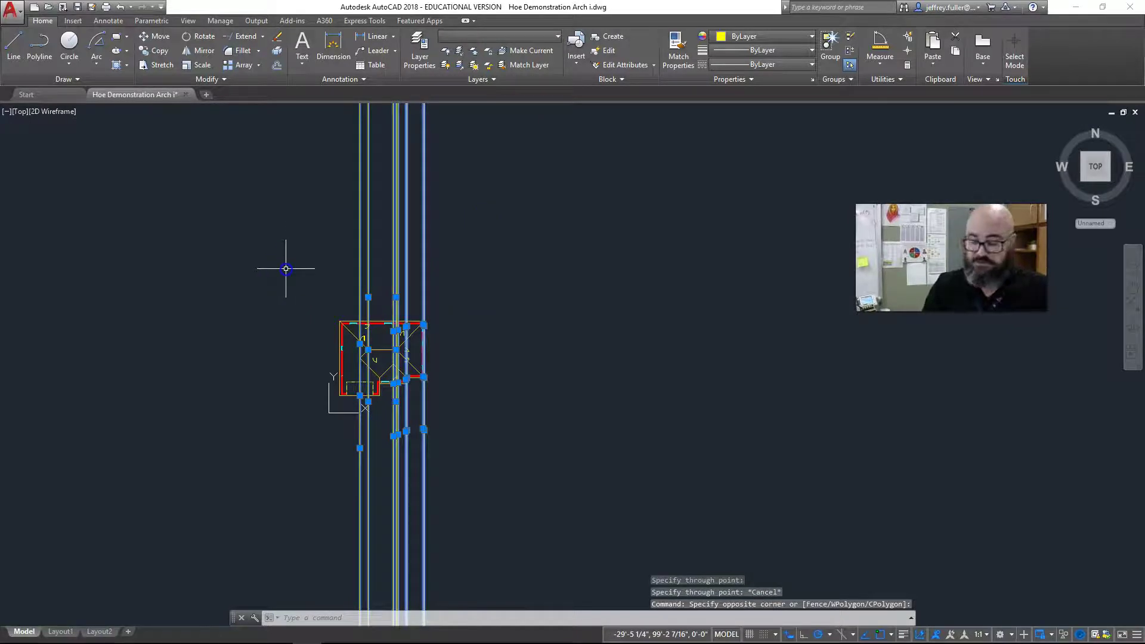
pyautogui.press('Delete')
pyautogui.scroll(-2, 286, 269)
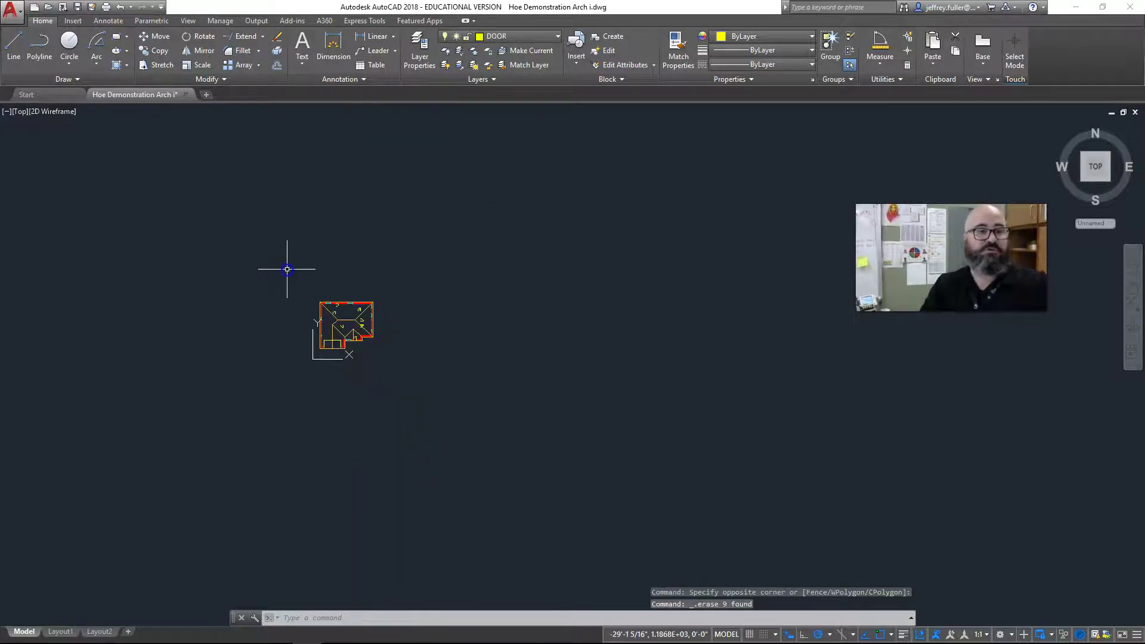
pyautogui.scroll(8, 286, 268)
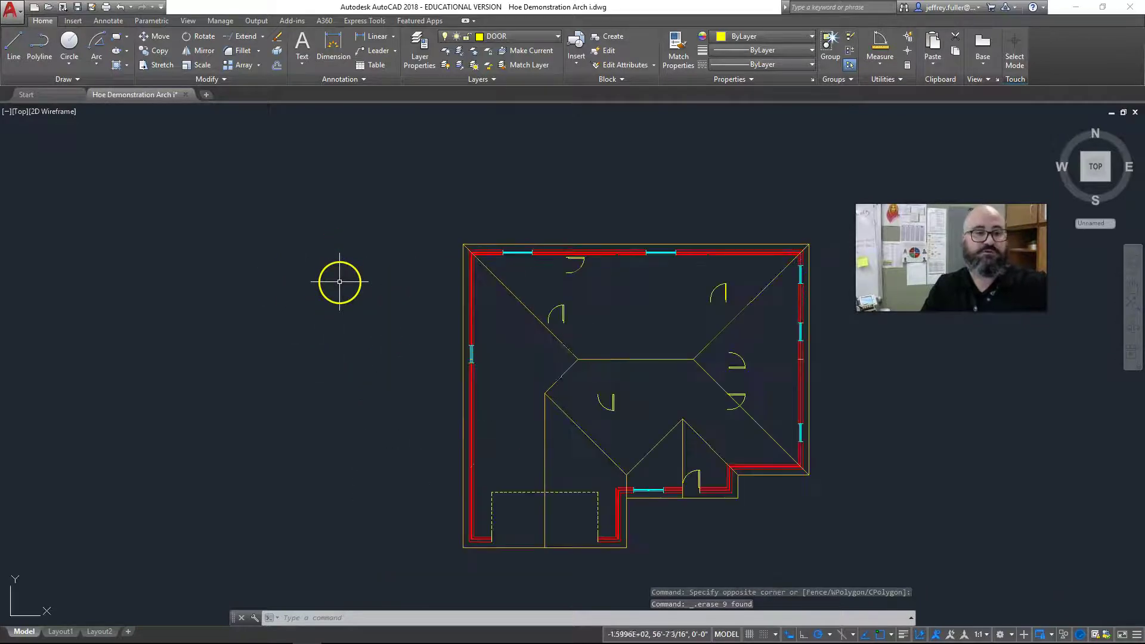
pyautogui.moveTo(340, 282); pyautogui.dragTo(197, 248, button='middle')
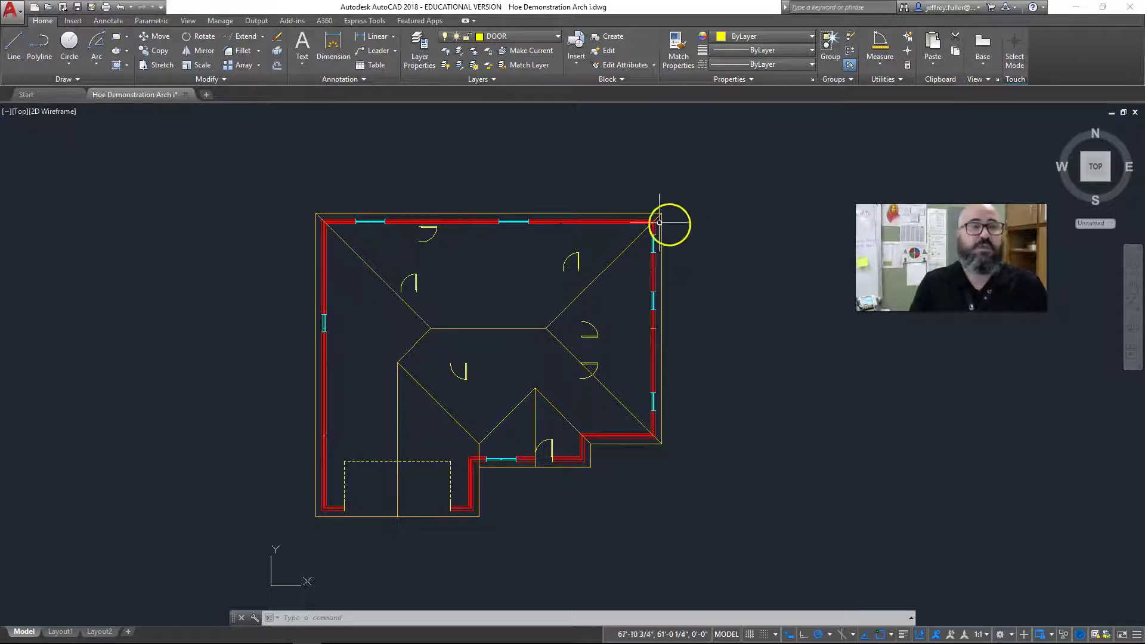
pyautogui.click(549, 40)
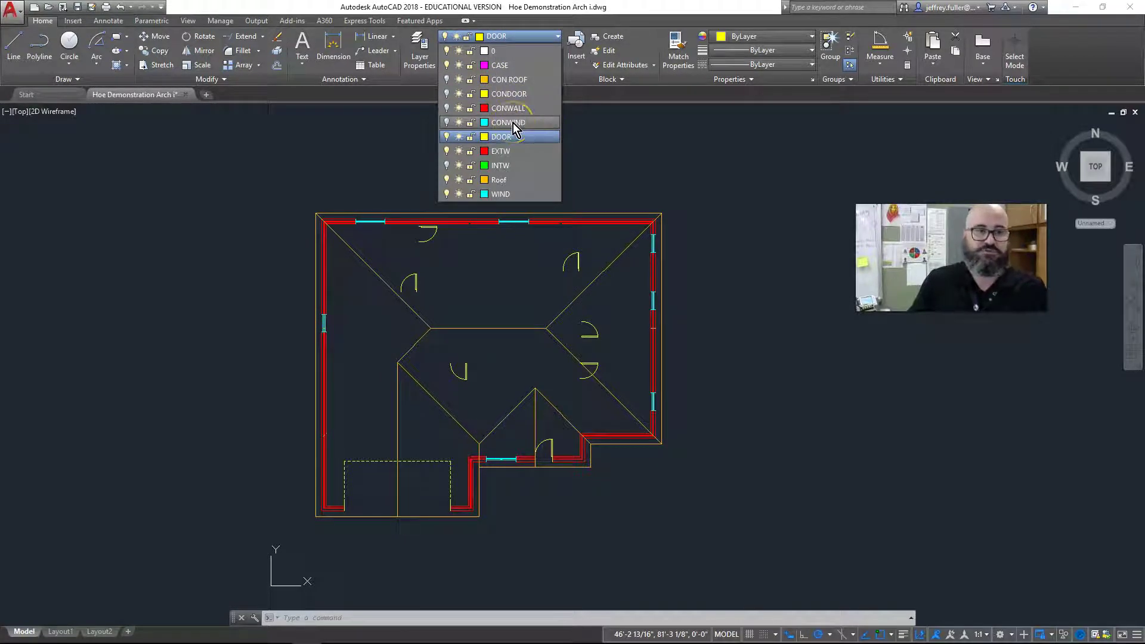
# Switch on the CONWIND and CON ROOF layers and reframe the plan.
pyautogui.click(449, 120)
pyautogui.click(446, 79)
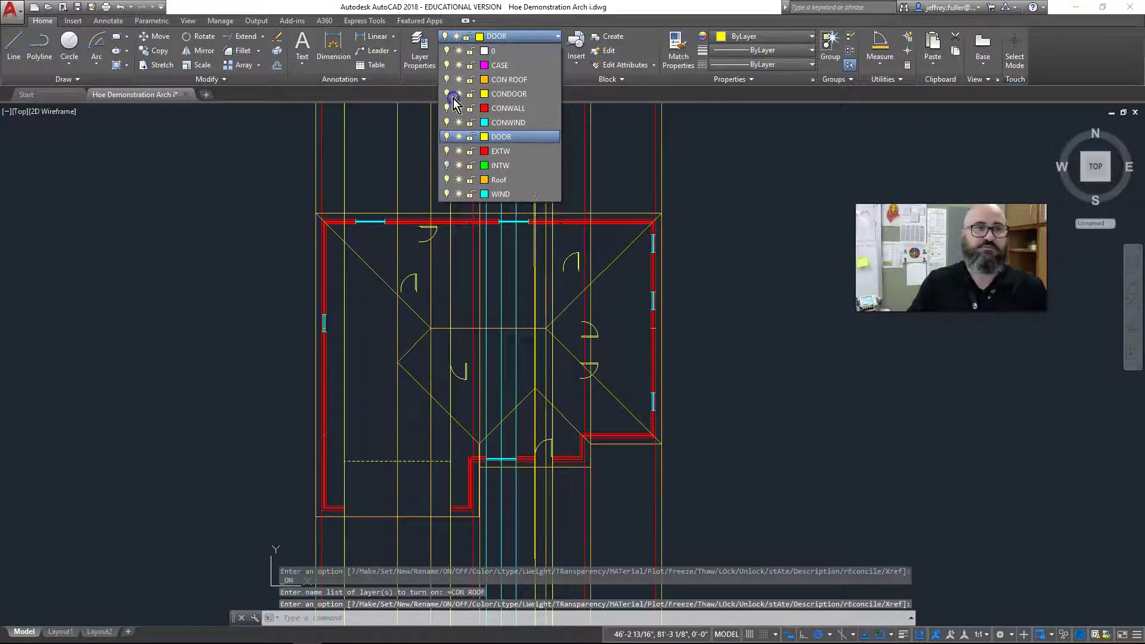
pyautogui.scroll(-2, 754, 411)
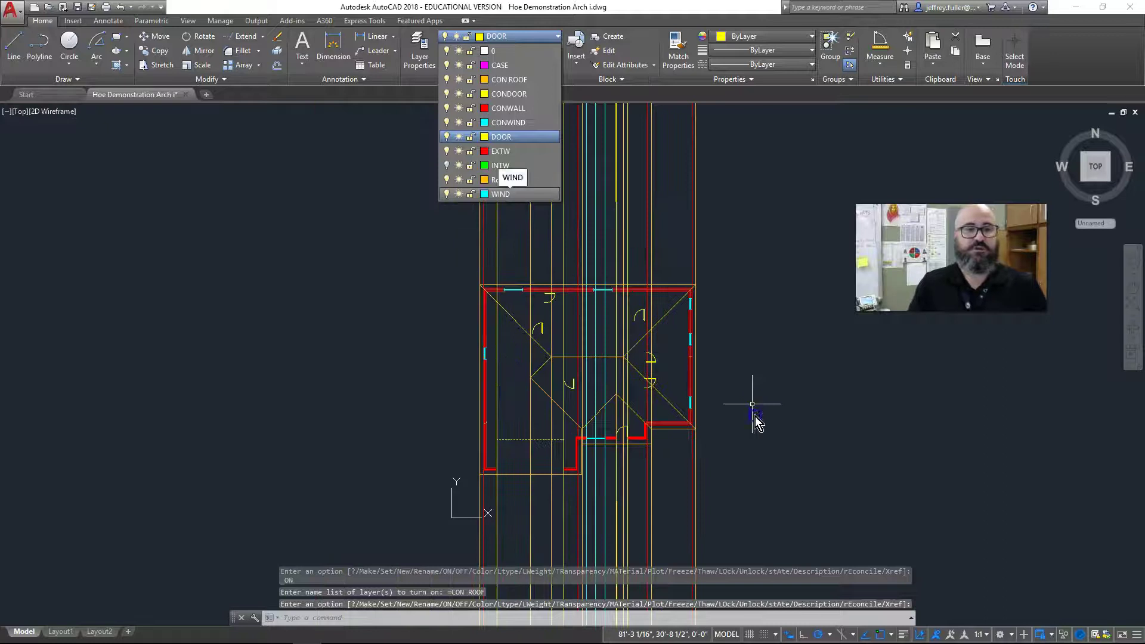
pyautogui.click(755, 406)
pyautogui.scroll(-2, 739, 484)
pyautogui.moveTo(739, 484)
pyautogui.mouseDown(button='middle')
pyautogui.moveTo(671, 365)
pyautogui.moveTo(642, 346)
pyautogui.mouseUp(button='middle')
pyautogui.scroll(4, 576, 384)
pyautogui.moveTo(574, 384); pyautogui.dragTo(606, 574, button='middle')
pyautogui.moveTo(654, 477); pyautogui.dragTo(664, 509, button='middle')
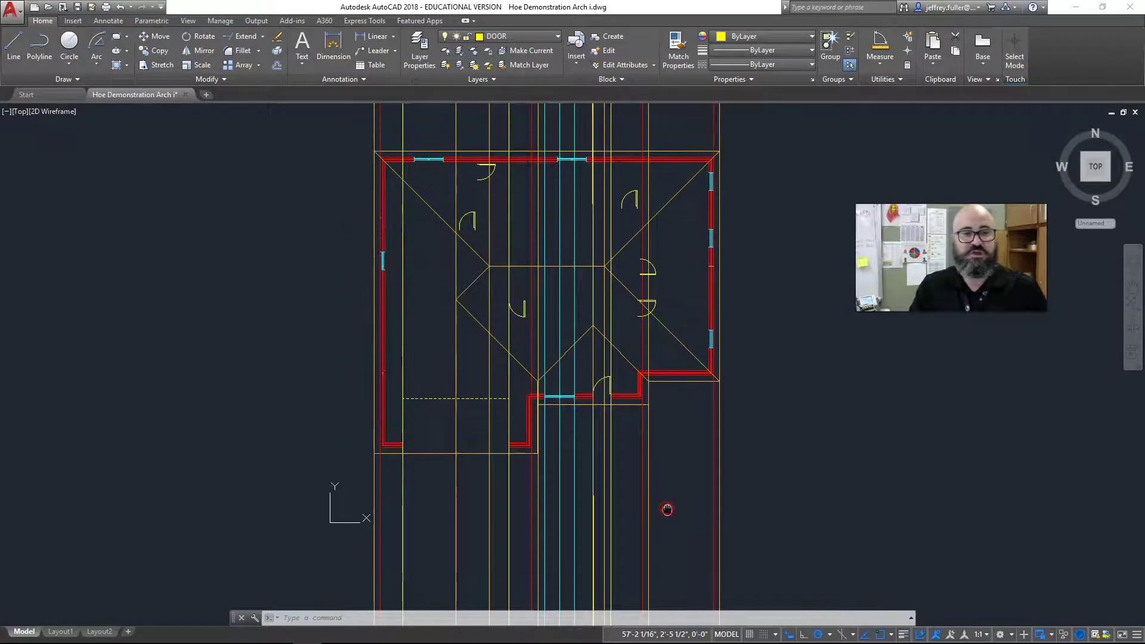
pyautogui.moveTo(588, 545)
pyautogui.mouseDown(button='middle')
pyautogui.moveTo(591, 477)
pyautogui.moveTo(593, 512)
pyautogui.mouseUp(button='middle')
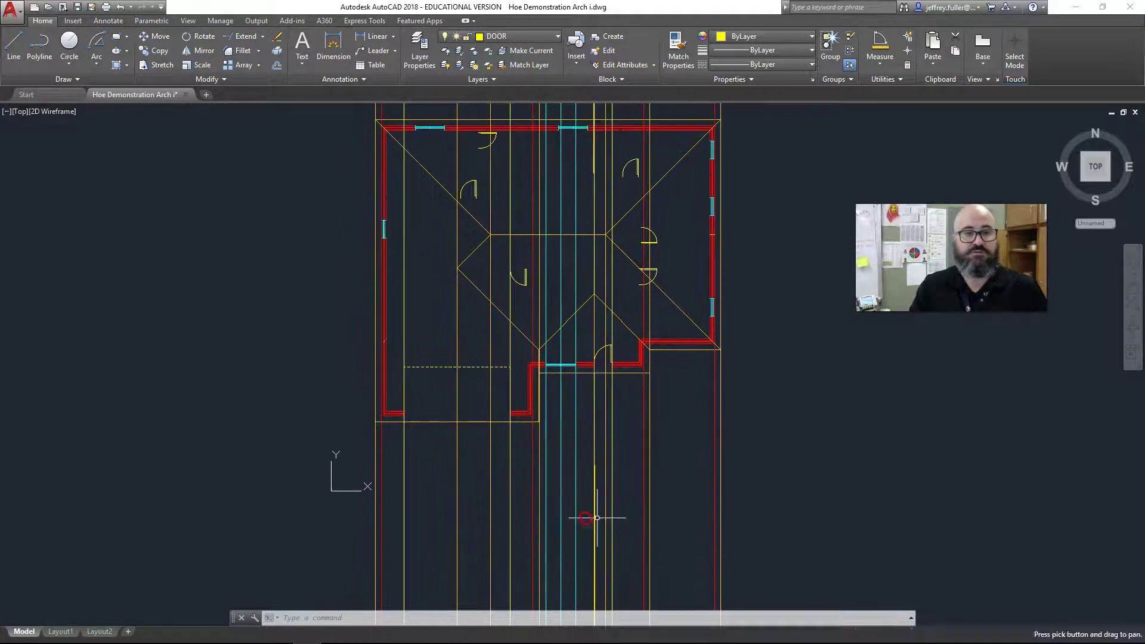
pyautogui.click(555, 37)
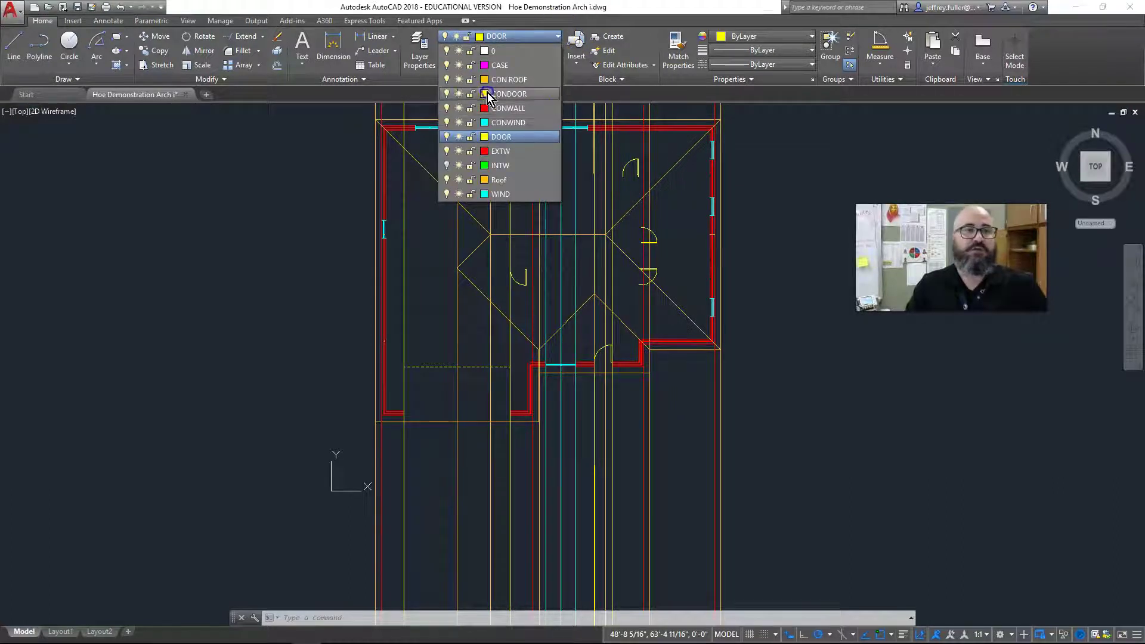
# Switch off the CON ROOF, CONDOOR and CONWIND layers, leaving CONWALL visible.
pyautogui.click(449, 79)
pyautogui.click(448, 93)
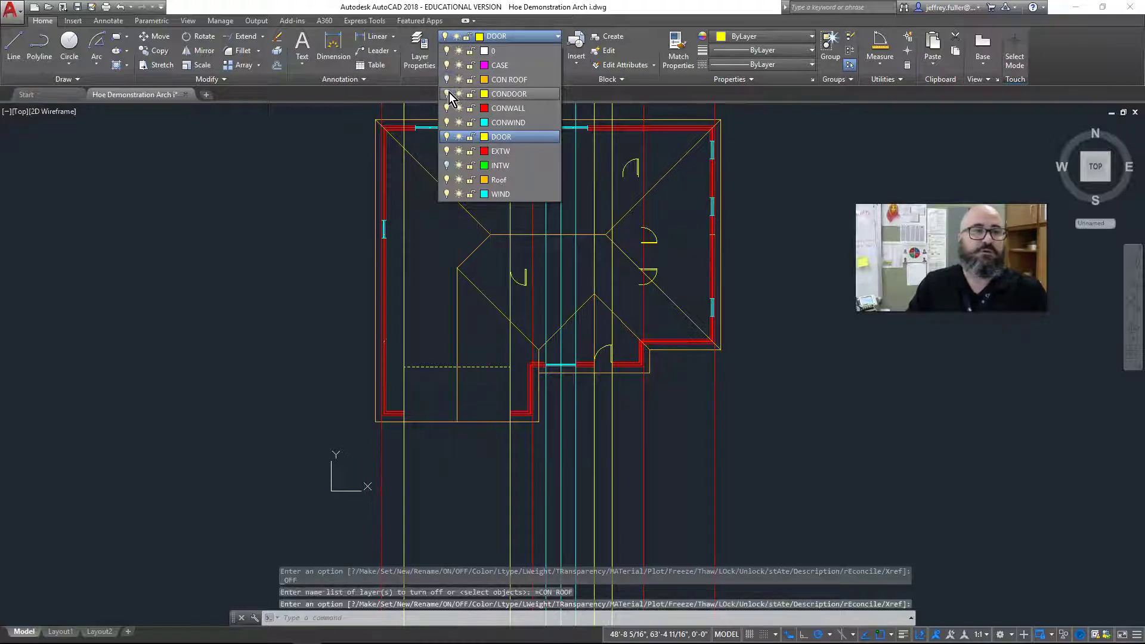
pyautogui.click(446, 122)
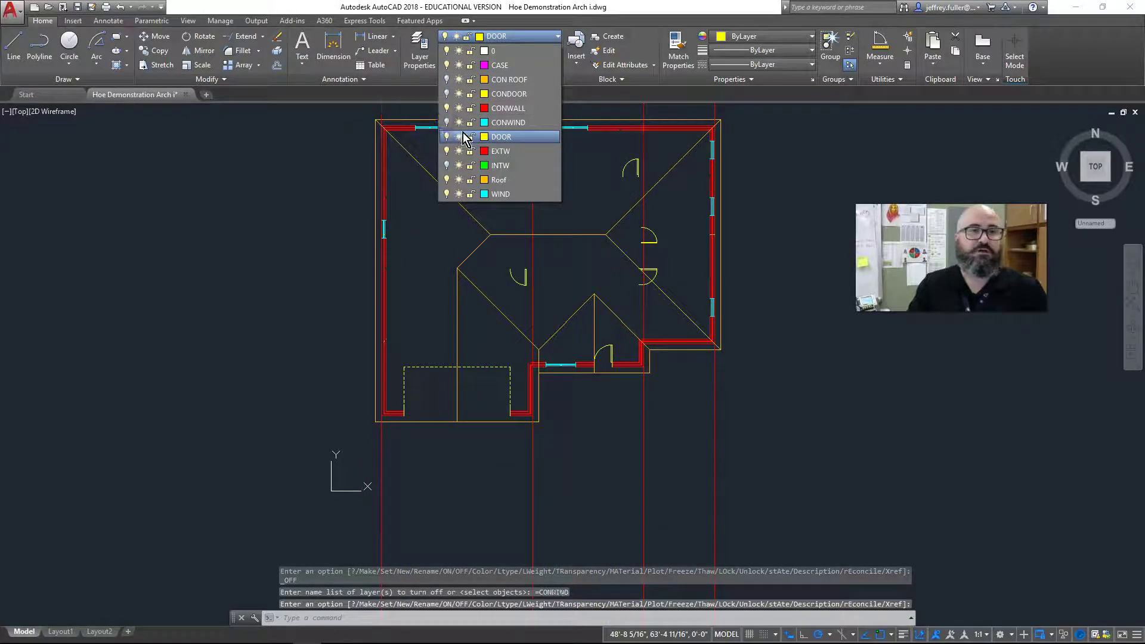
pyautogui.scroll(-2, 596, 335)
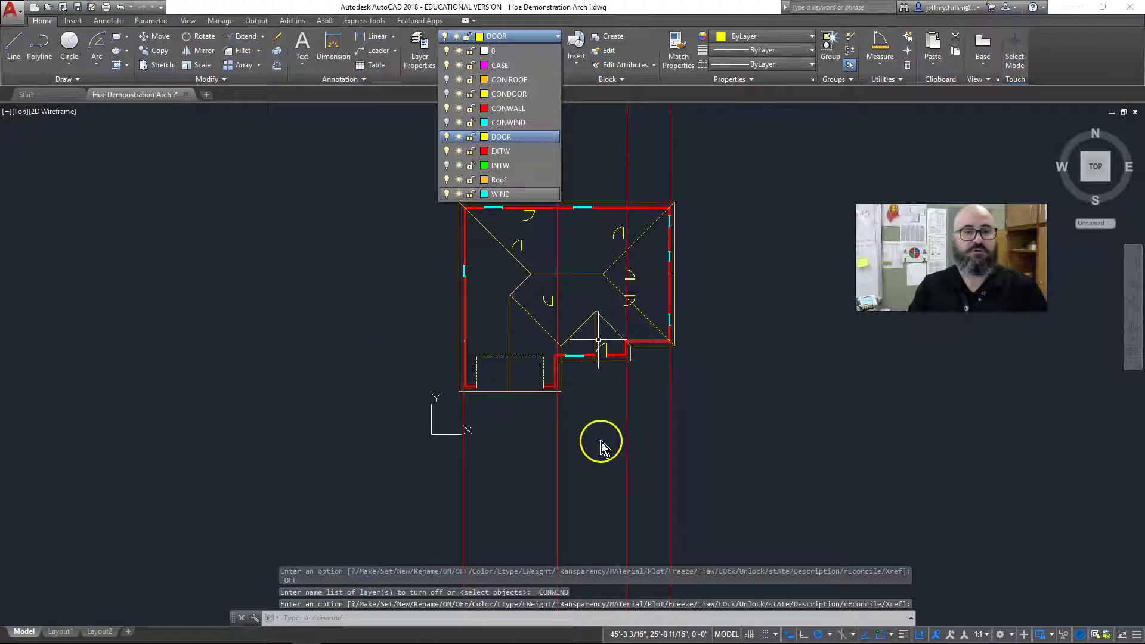
pyautogui.click(599, 442)
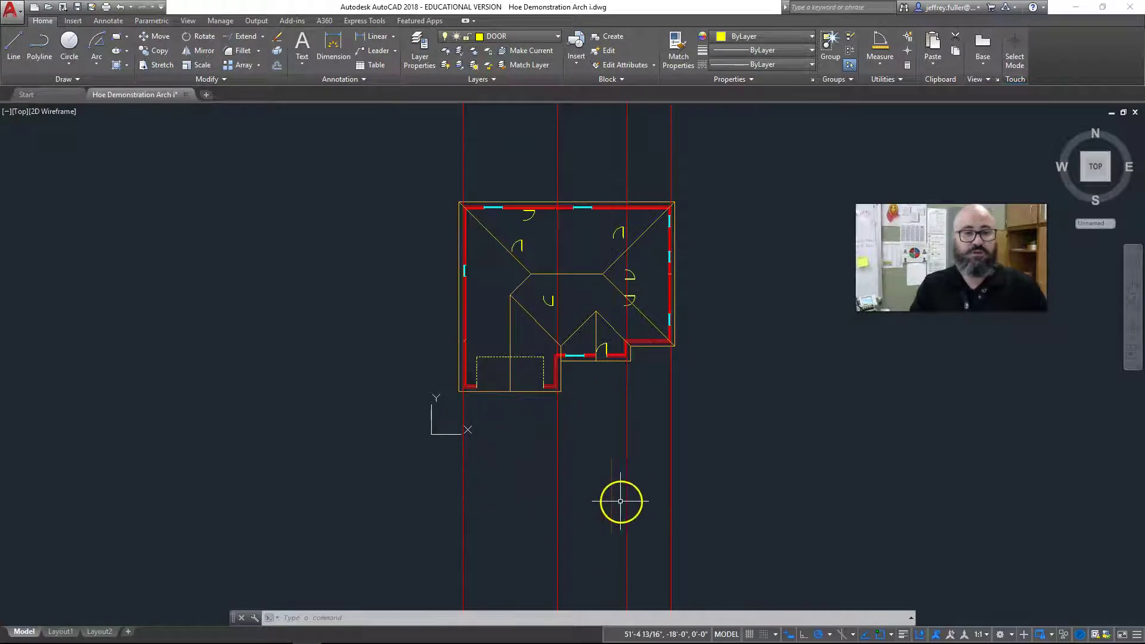
pyautogui.scroll(-2, 620, 501)
pyautogui.moveTo(557, 474); pyautogui.dragTo(501, 435, button='middle')
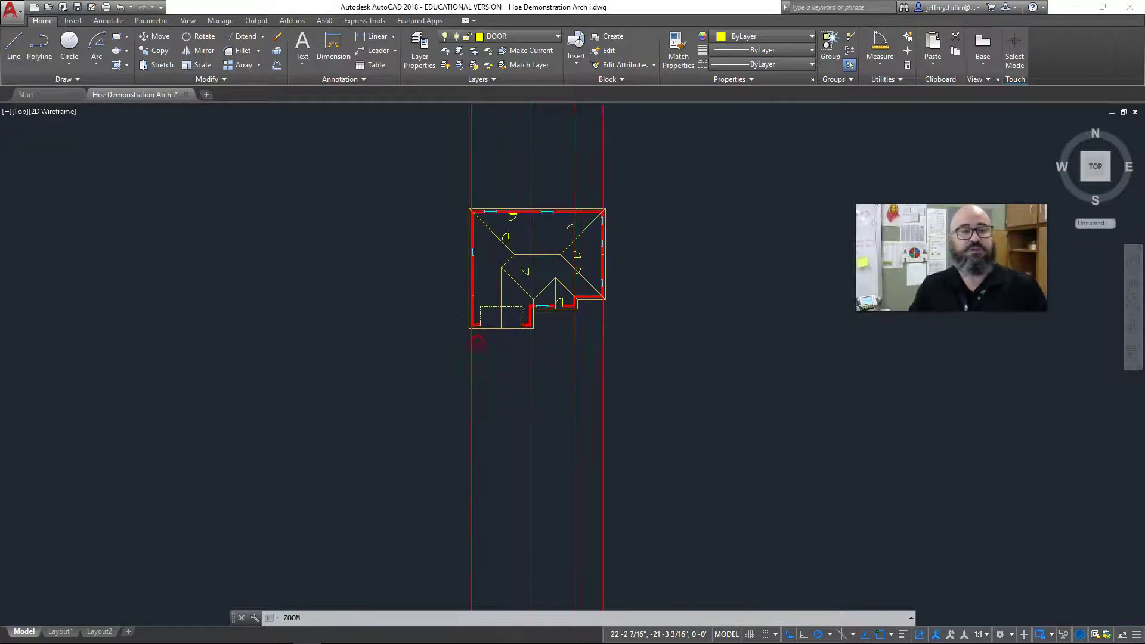
pyautogui.scroll(10, 513, 400)
pyautogui.scroll(-10, 527, 399)
pyautogui.scroll(-2, 511, 332)
pyautogui.scroll(1, 500, 430)
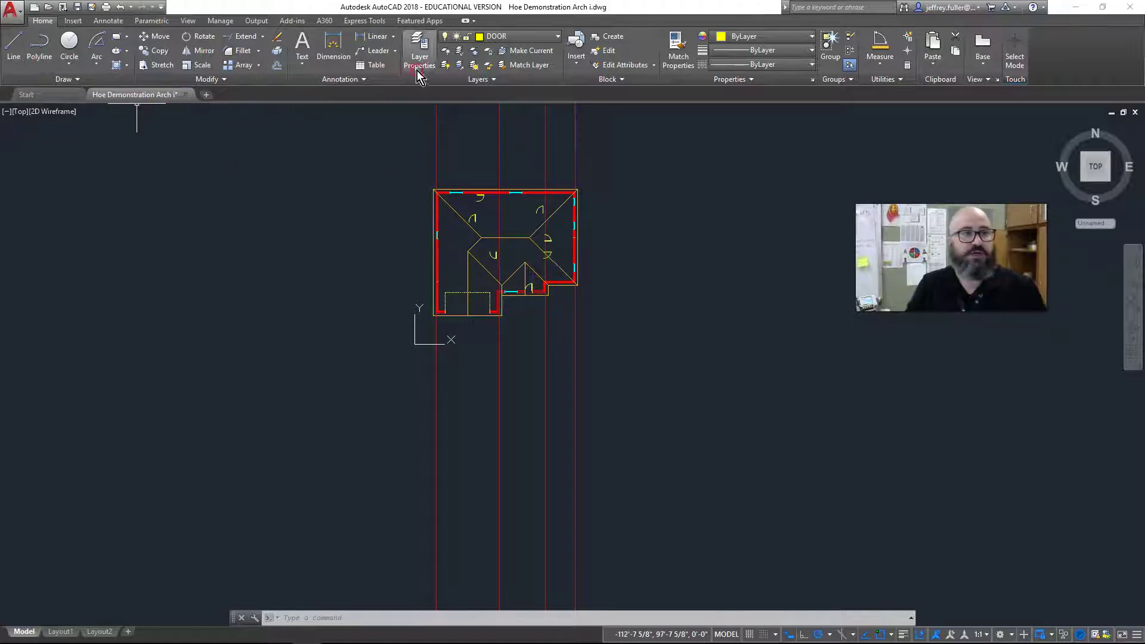
# On the EXTW layer, draw a horizontal ground line spanning the leftmost to rightmost projection lines.
pyautogui.click(529, 38)
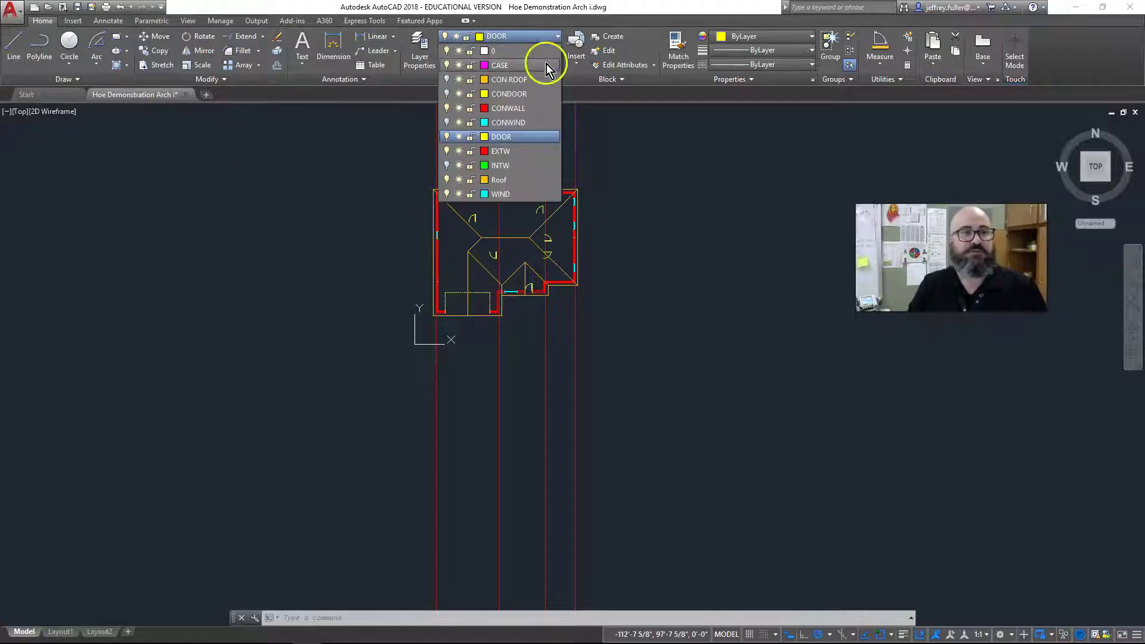
pyautogui.click(501, 154)
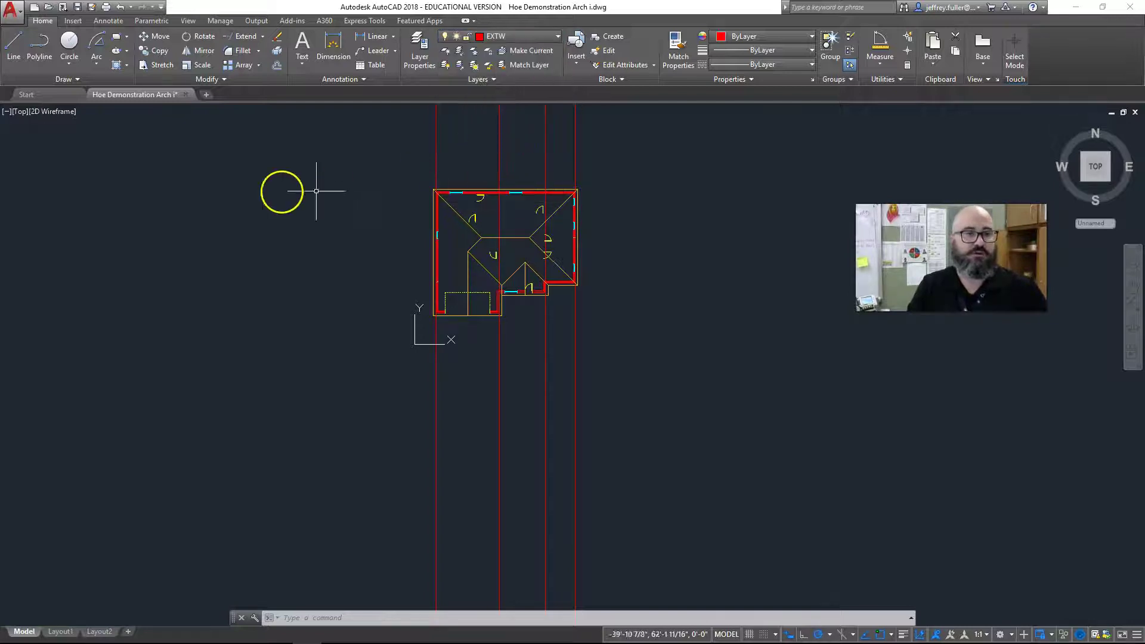
pyautogui.click(15, 45)
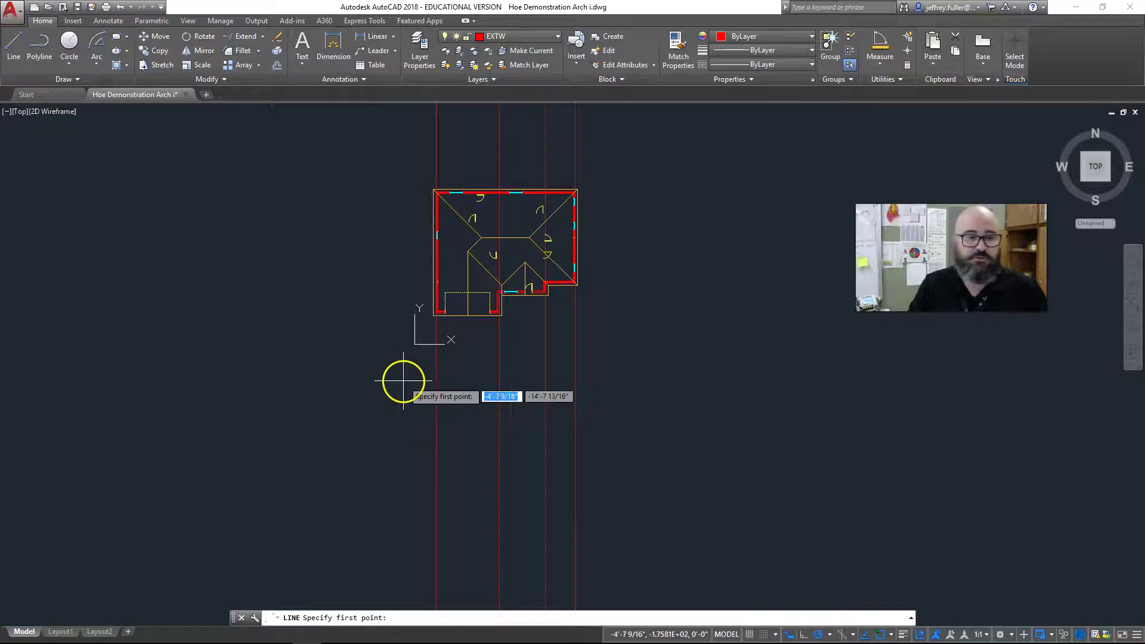
pyautogui.scroll(2, 424, 336)
pyautogui.scroll(2, 424, 336)
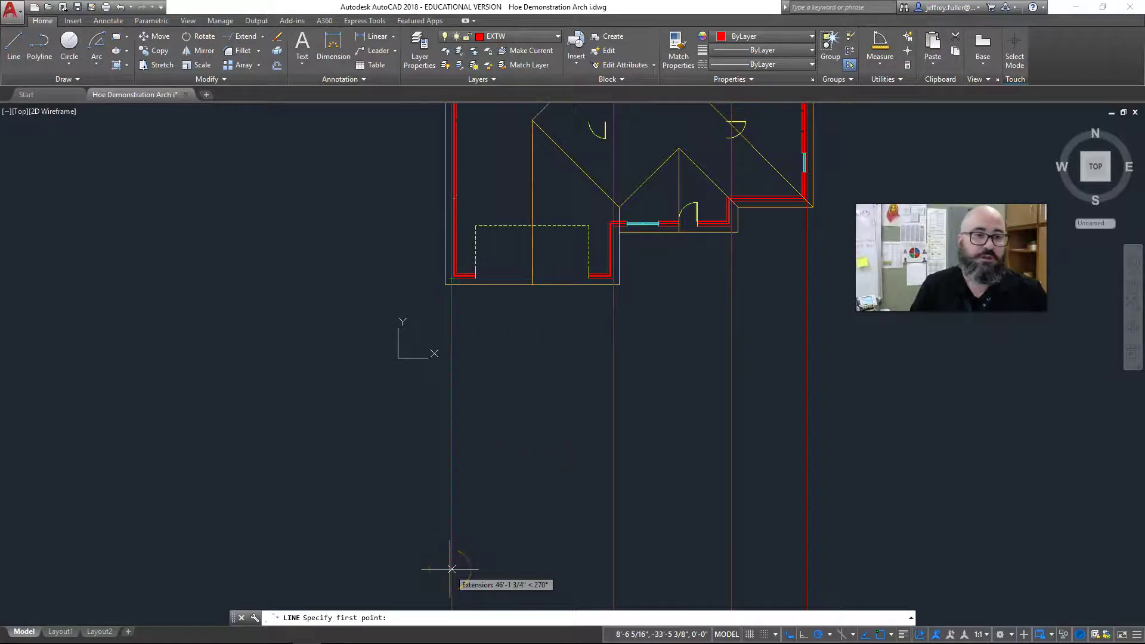
pyautogui.click(452, 569)
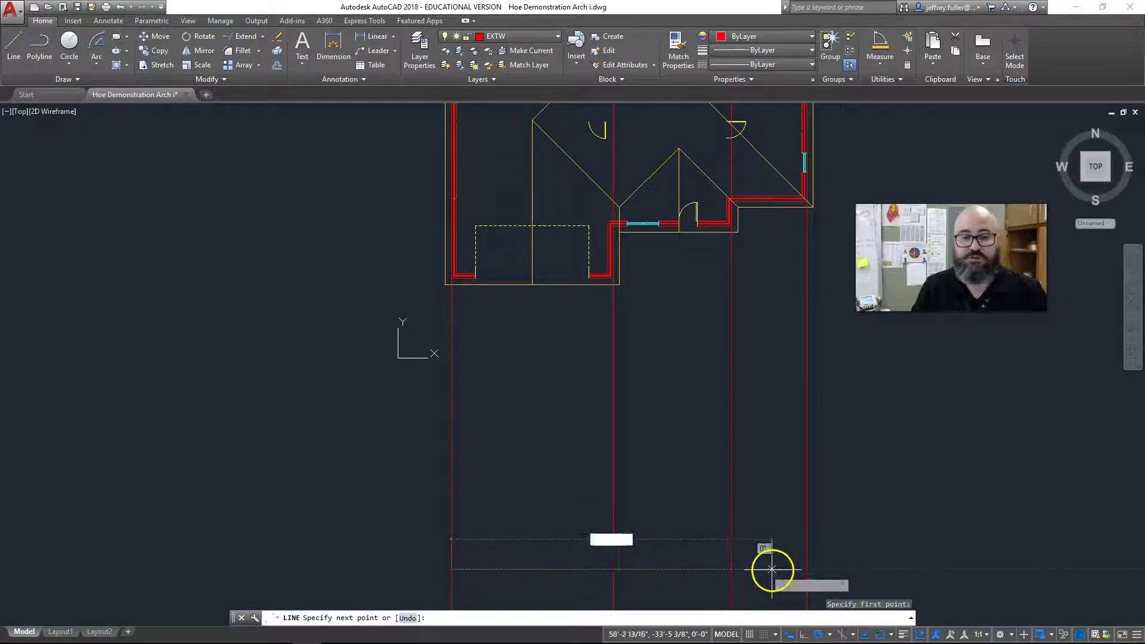
pyautogui.click(807, 569)
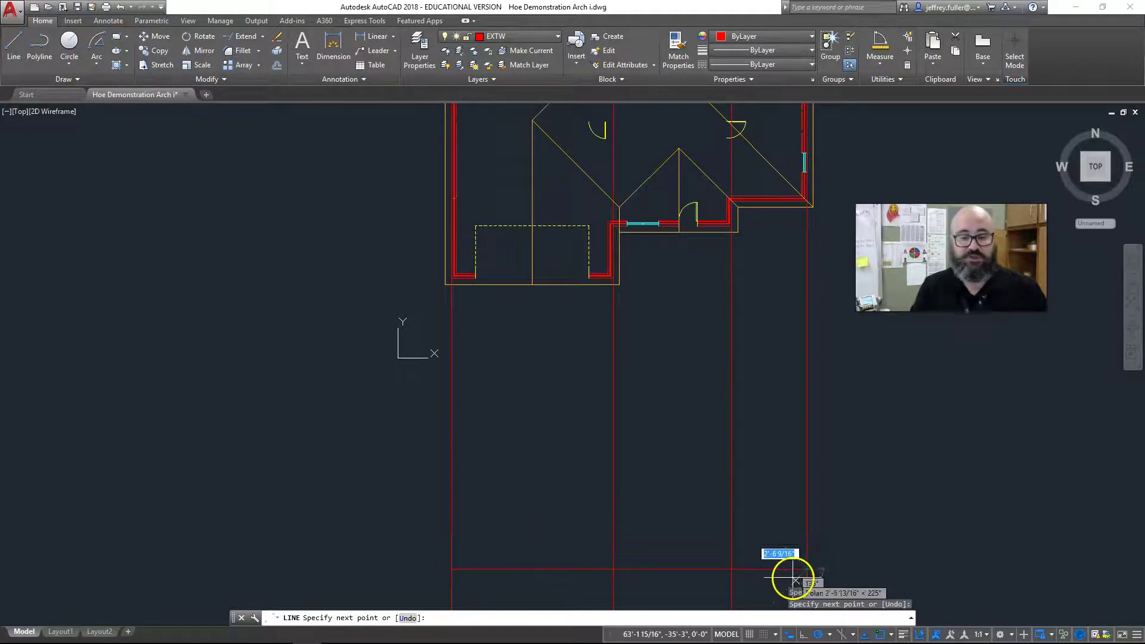
pyautogui.press('Escape')
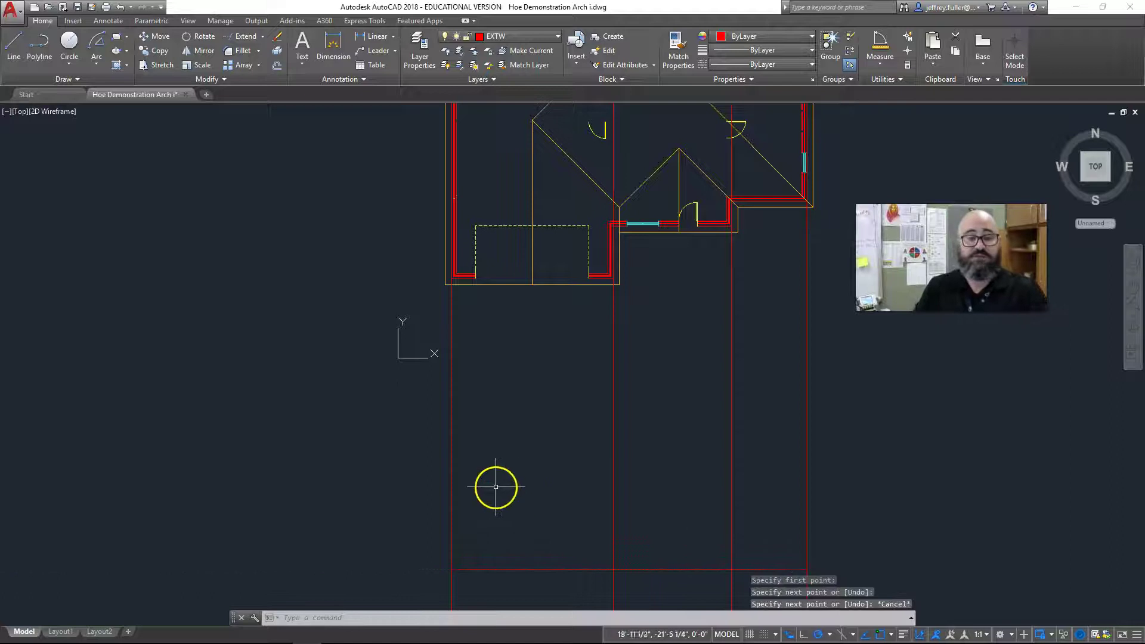
# Move the ground line further down below the roof plan.
pyautogui.moveTo(384, 501); pyautogui.dragTo(386, 399, button='middle')
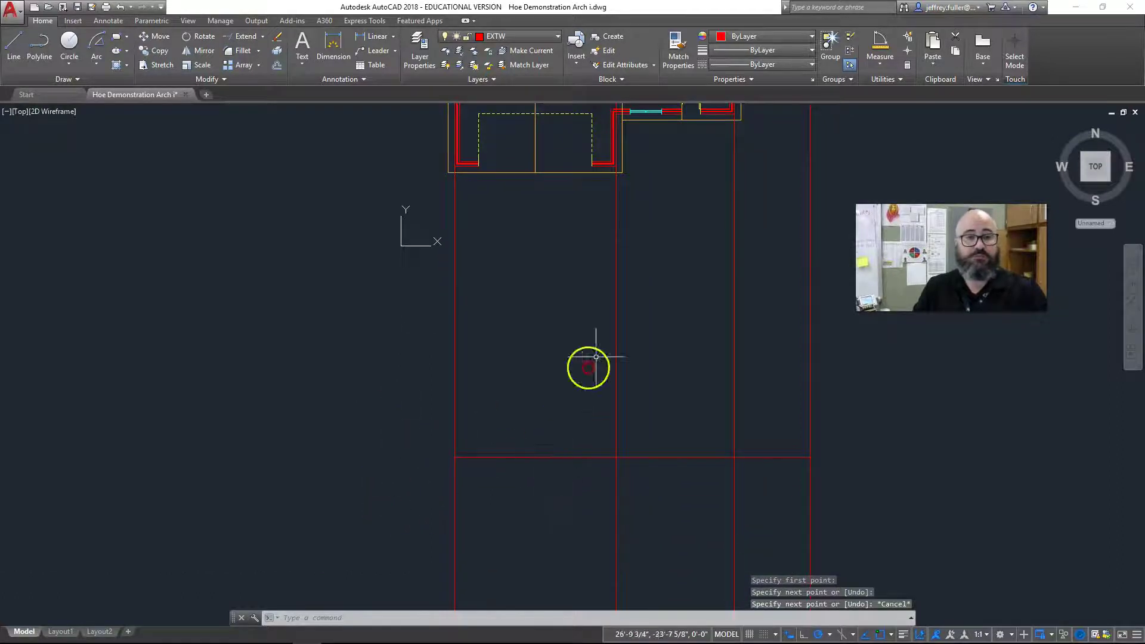
pyautogui.click(555, 457)
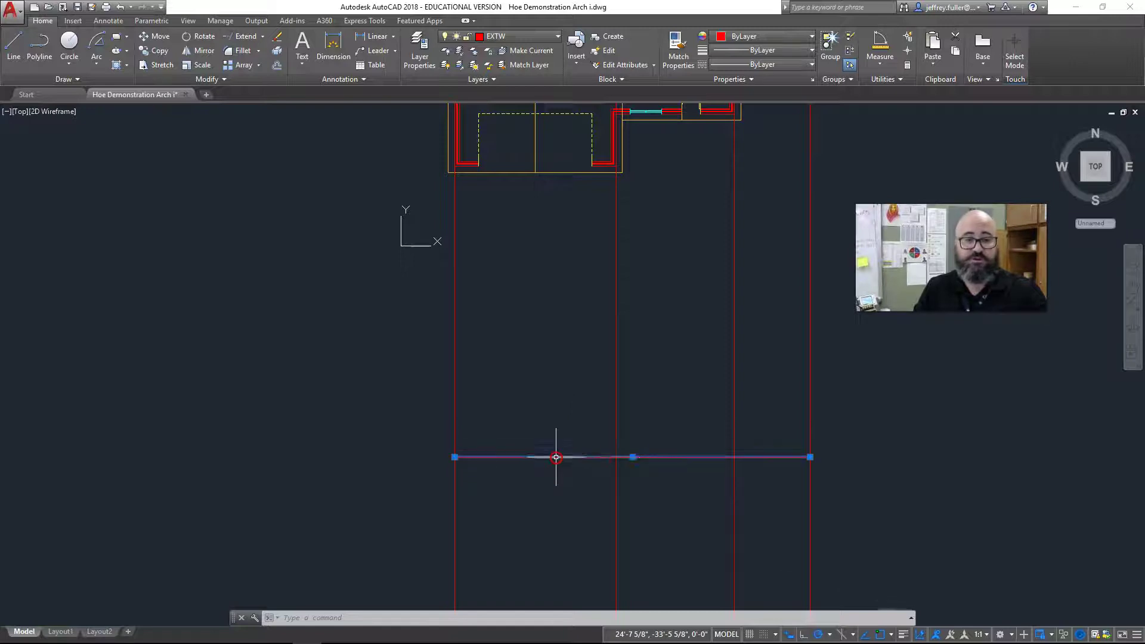
pyautogui.click(632, 458)
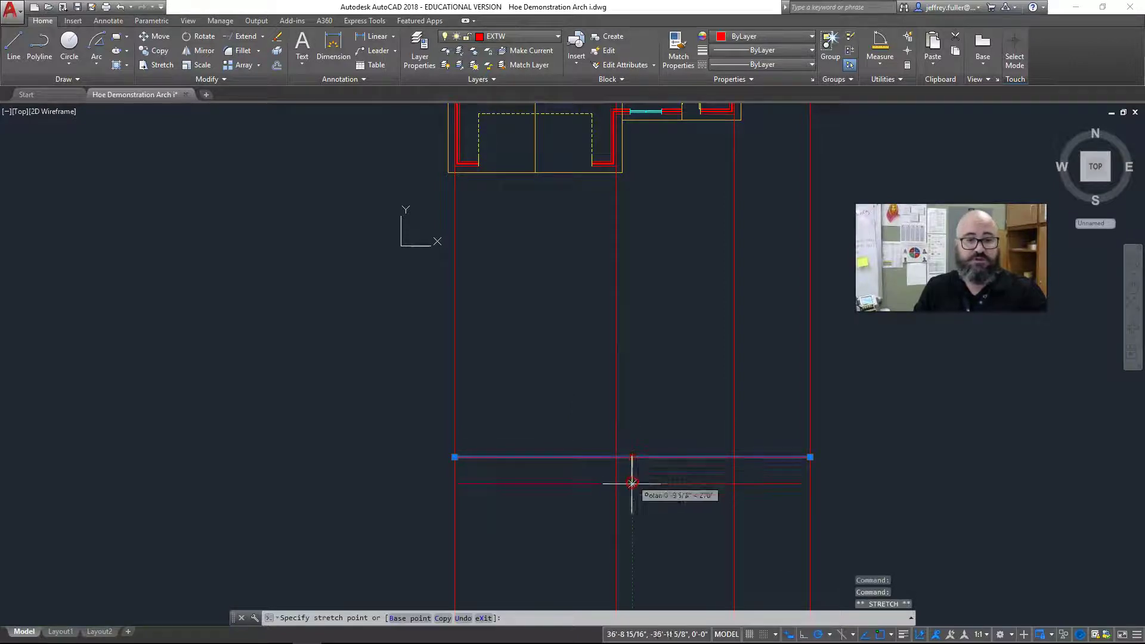
pyautogui.click(632, 533)
pyautogui.press('Escape')
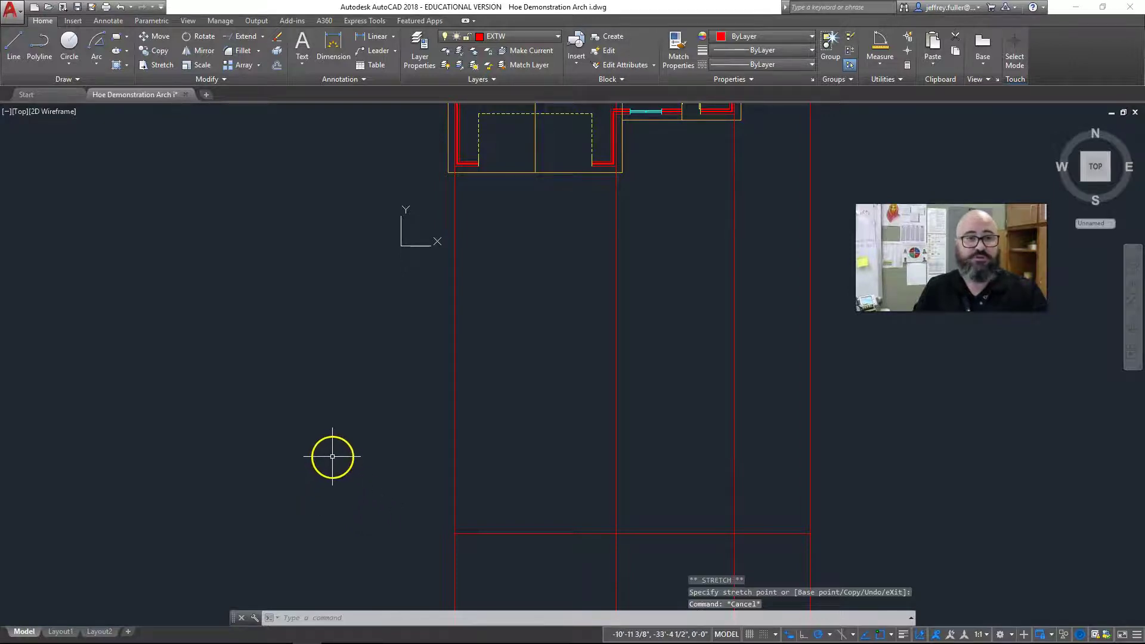
pyautogui.moveTo(332, 460); pyautogui.dragTo(259, 454, button='middle')
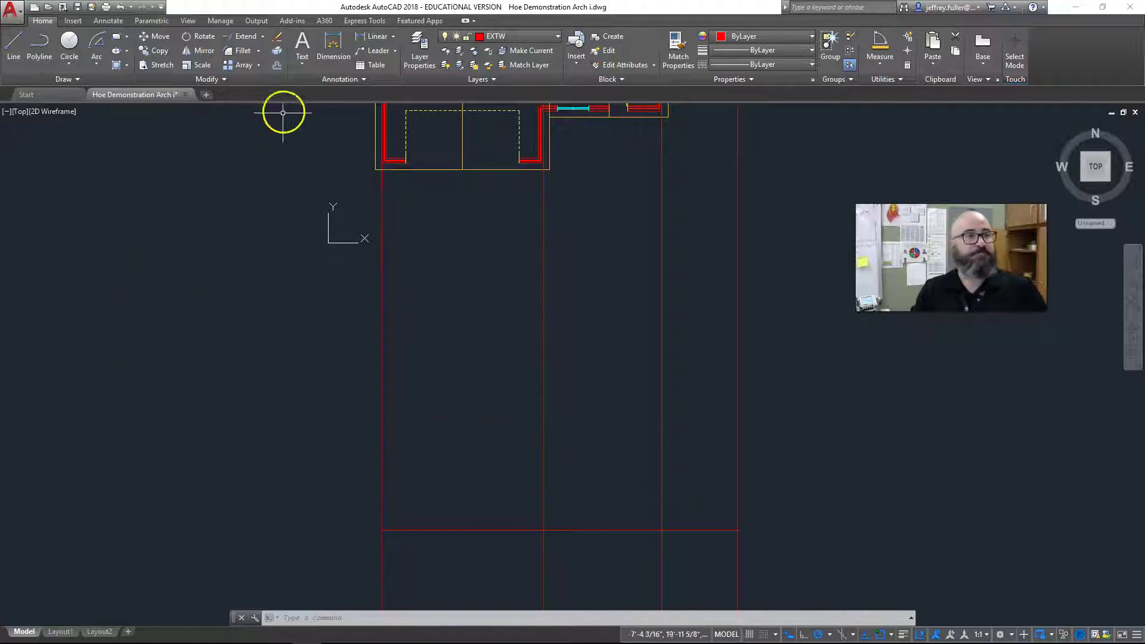
# Offset the ground line 9' upward for the wall height.
pyautogui.click(278, 65)
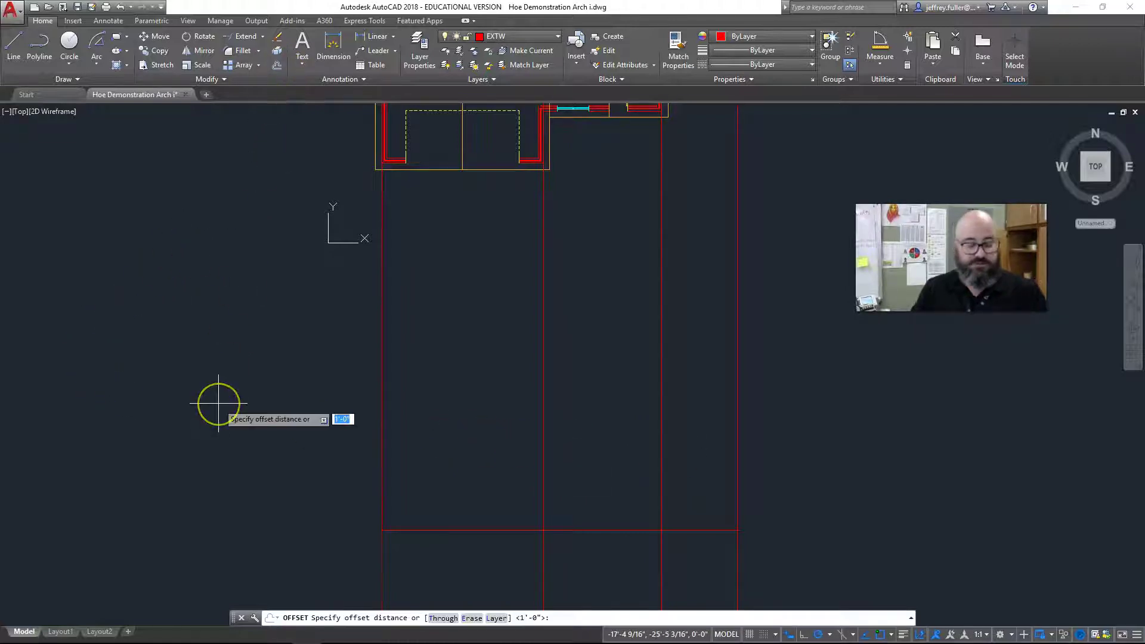
pyautogui.write("9'")
pyautogui.press('Return')
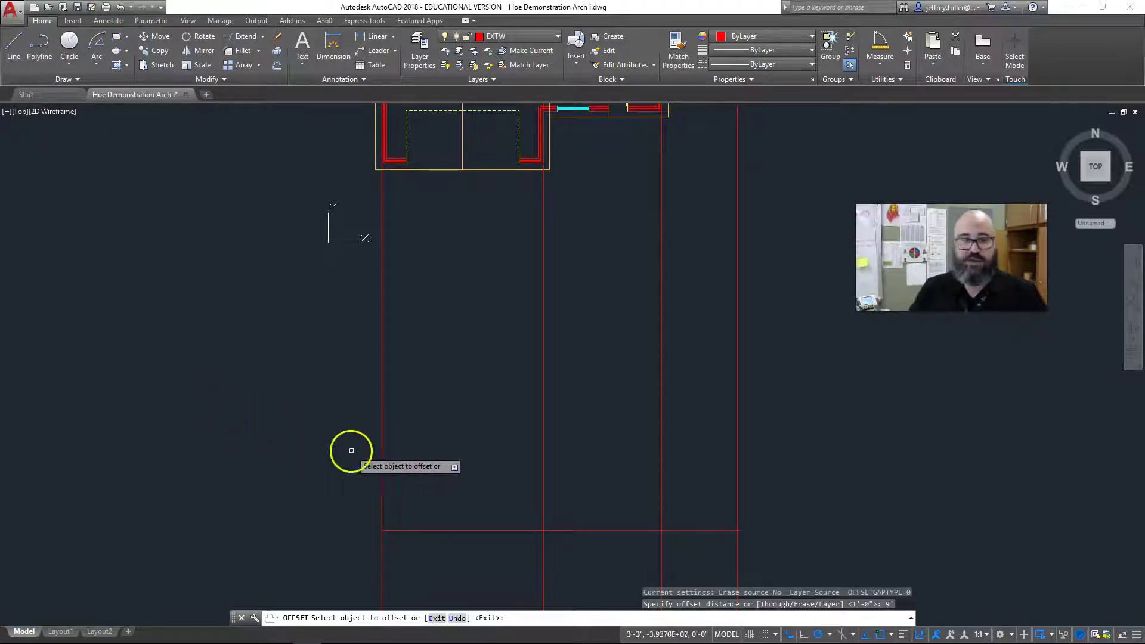
pyautogui.click(492, 528)
pyautogui.click(495, 463)
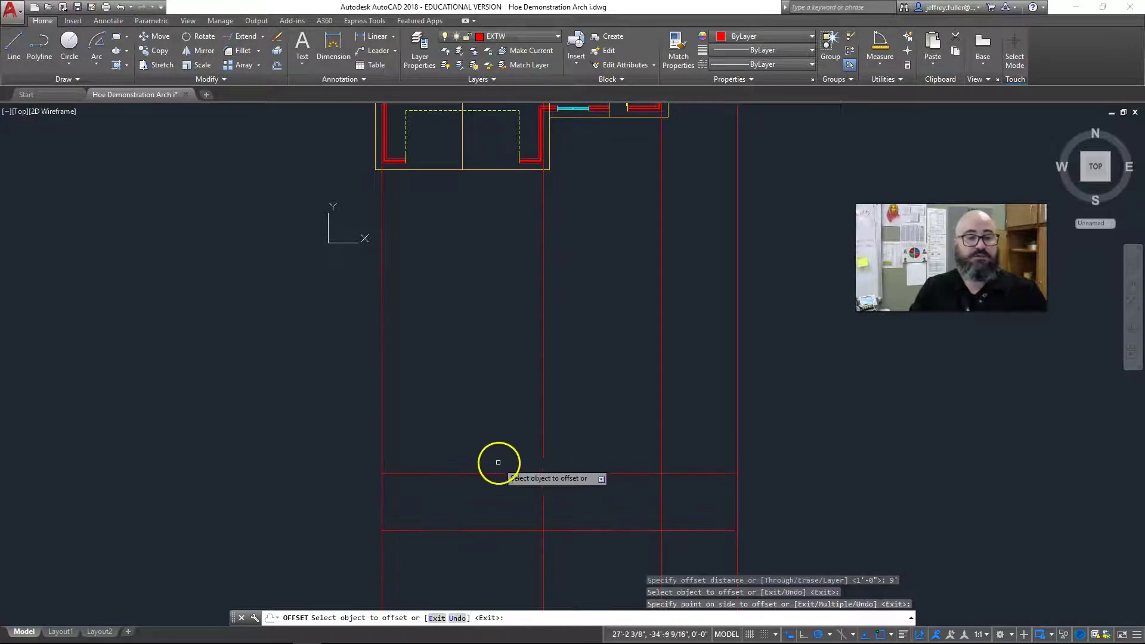
# Offset the wall-height line another 8" upward.
pyautogui.click(447, 473)
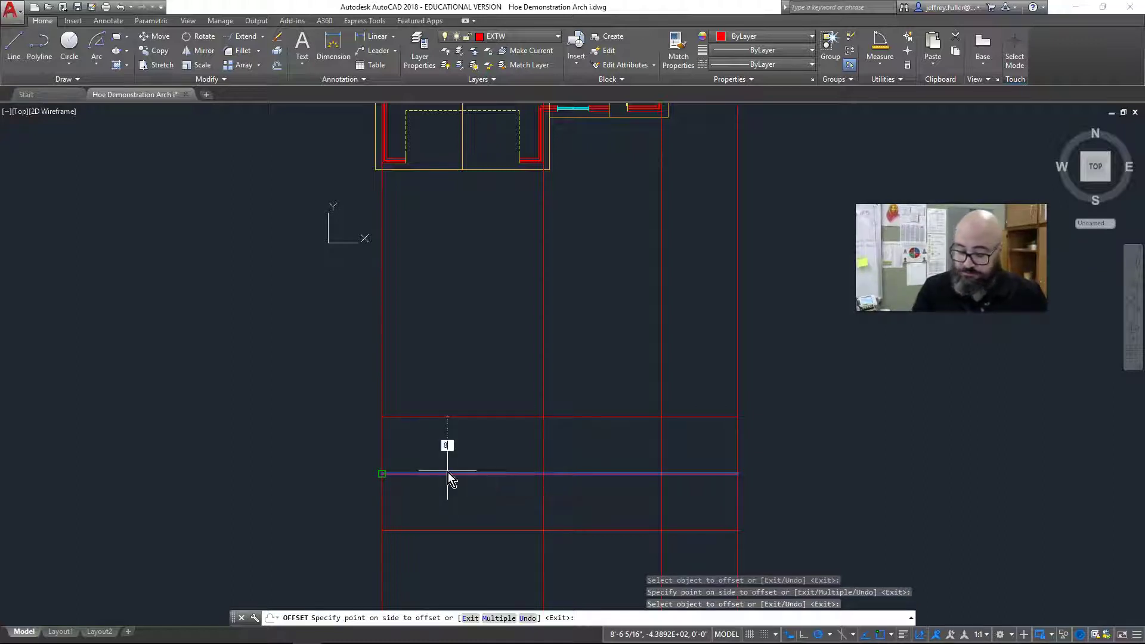
pyautogui.write('8"')
pyautogui.press('Return')
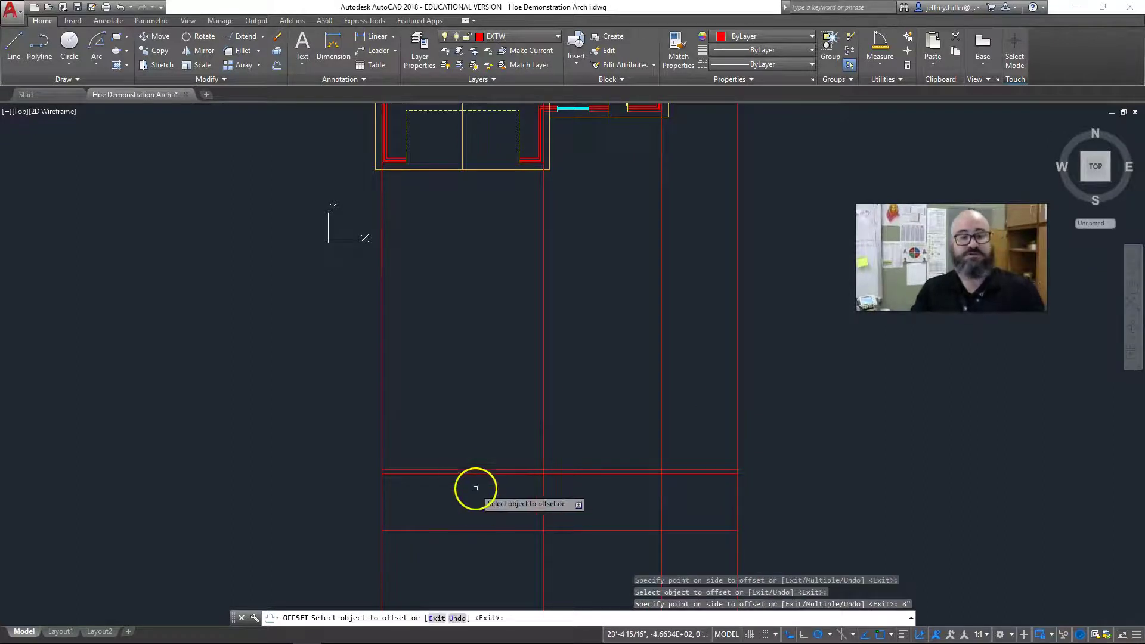
pyautogui.scroll(2, 475, 481)
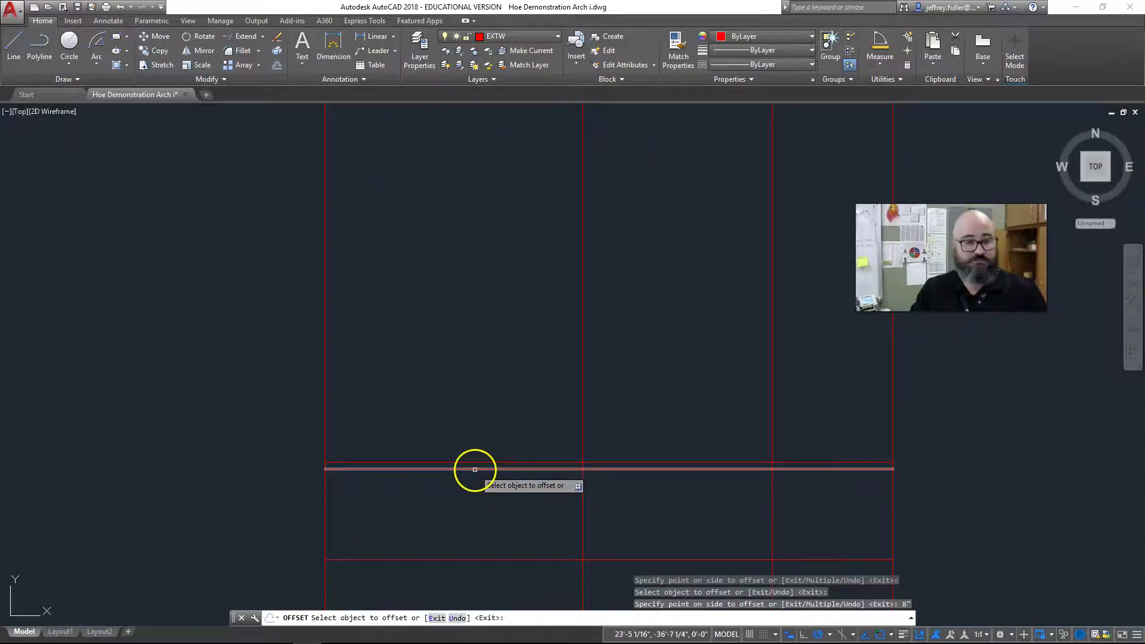
pyautogui.scroll(-2, 469, 485)
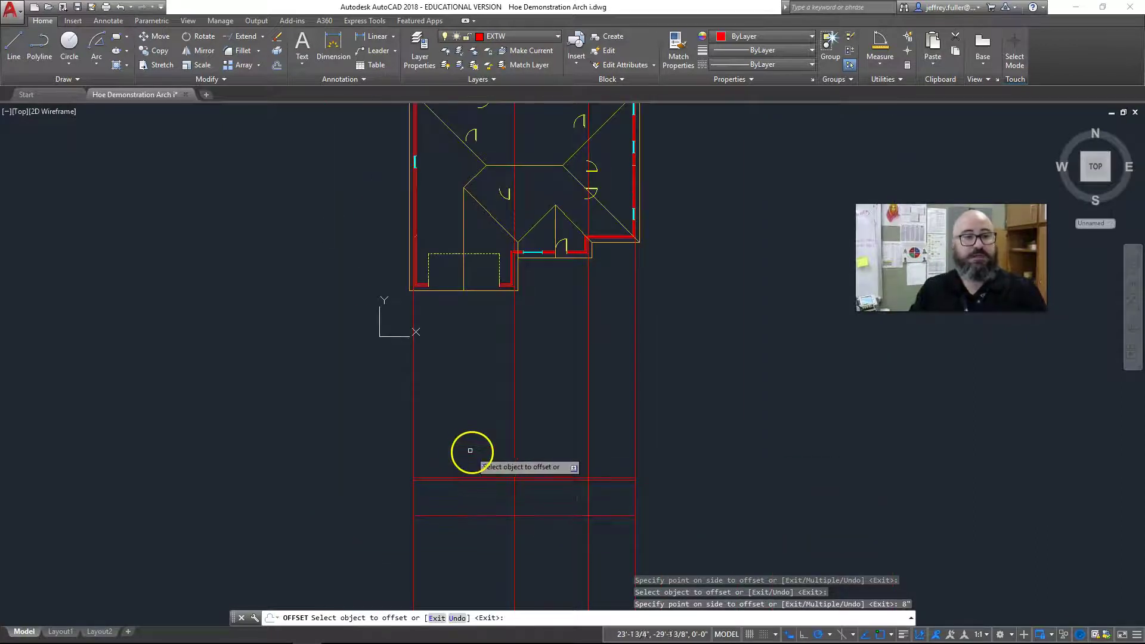
pyautogui.scroll(-2, 495, 471)
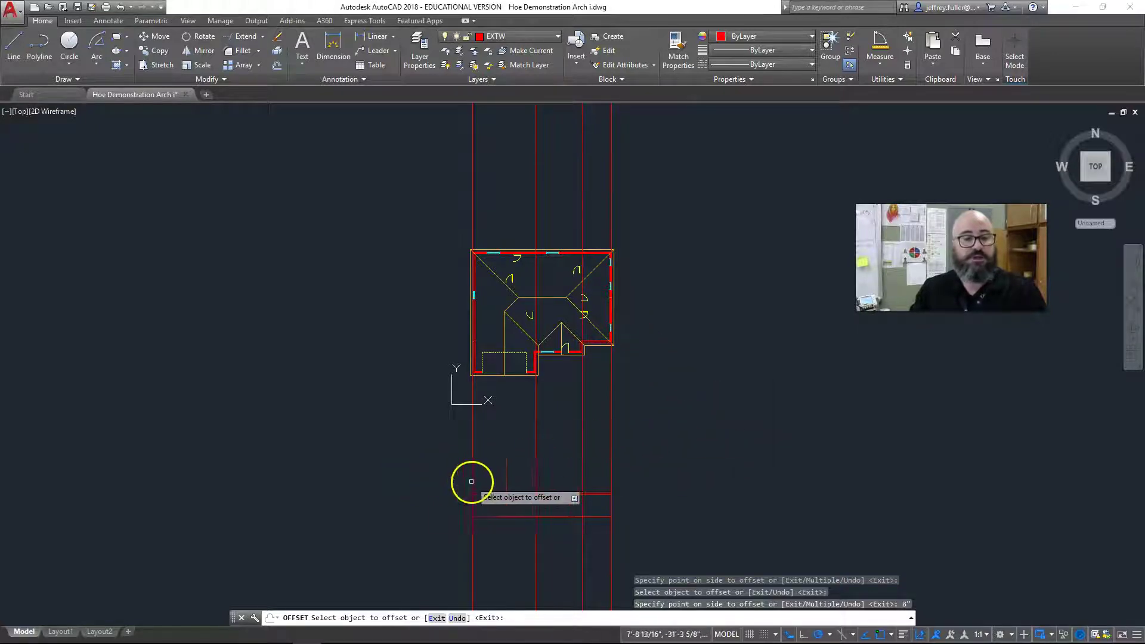
pyautogui.moveTo(487, 478); pyautogui.dragTo(462, 409, button='middle')
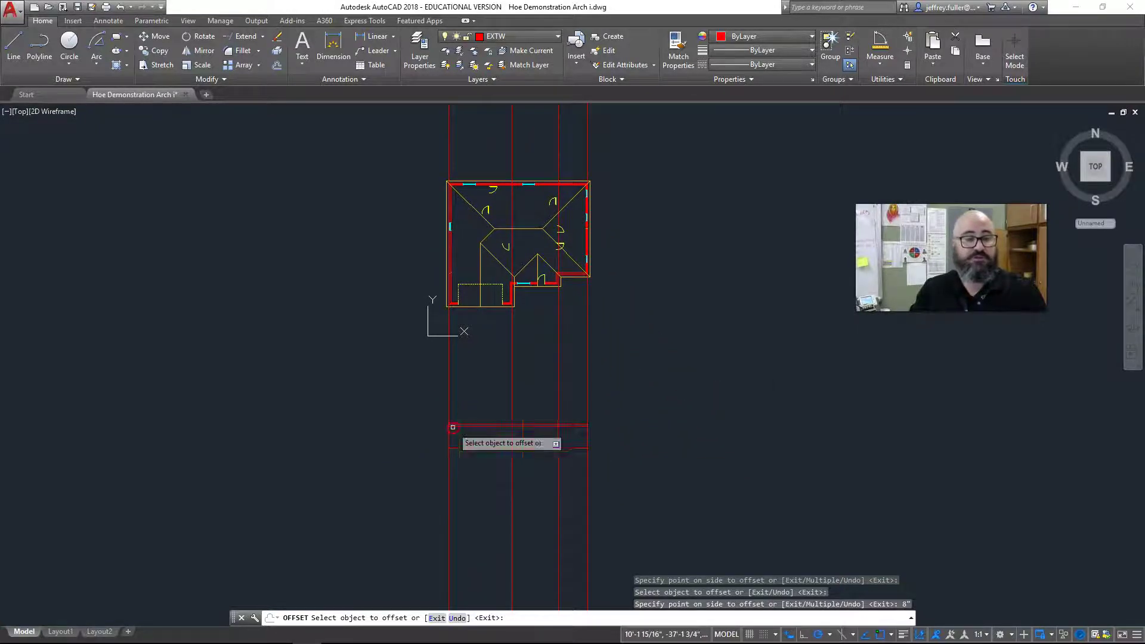
# Draw vertical wall edges between the two upper horizontal lines at three projection-line intersections.
pyautogui.click(13, 45)
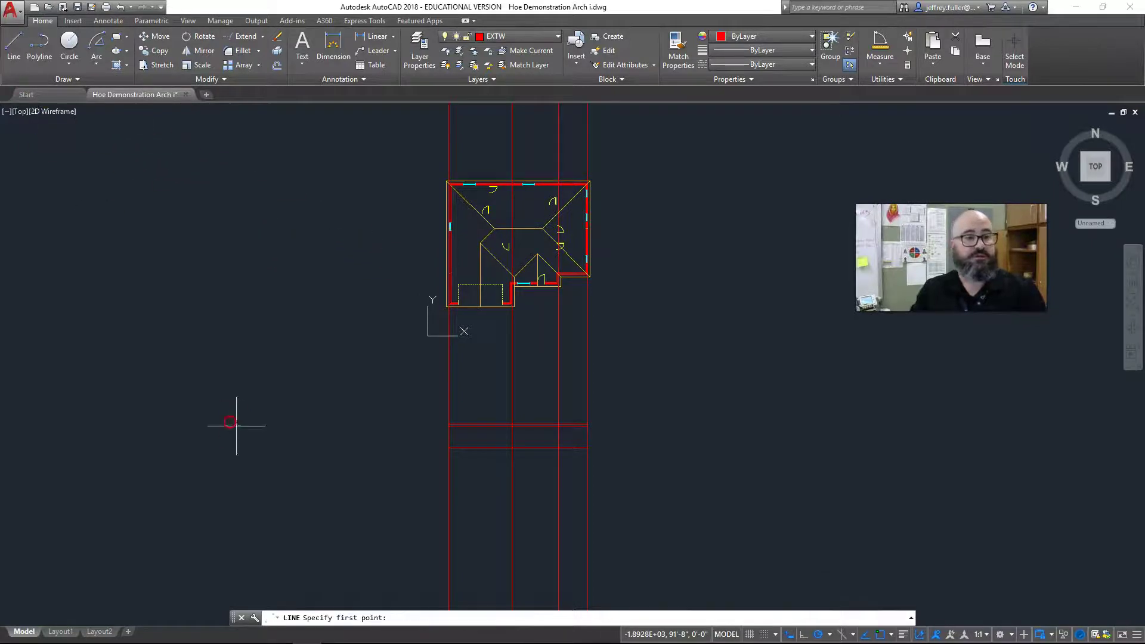
pyautogui.scroll(4, 301, 454)
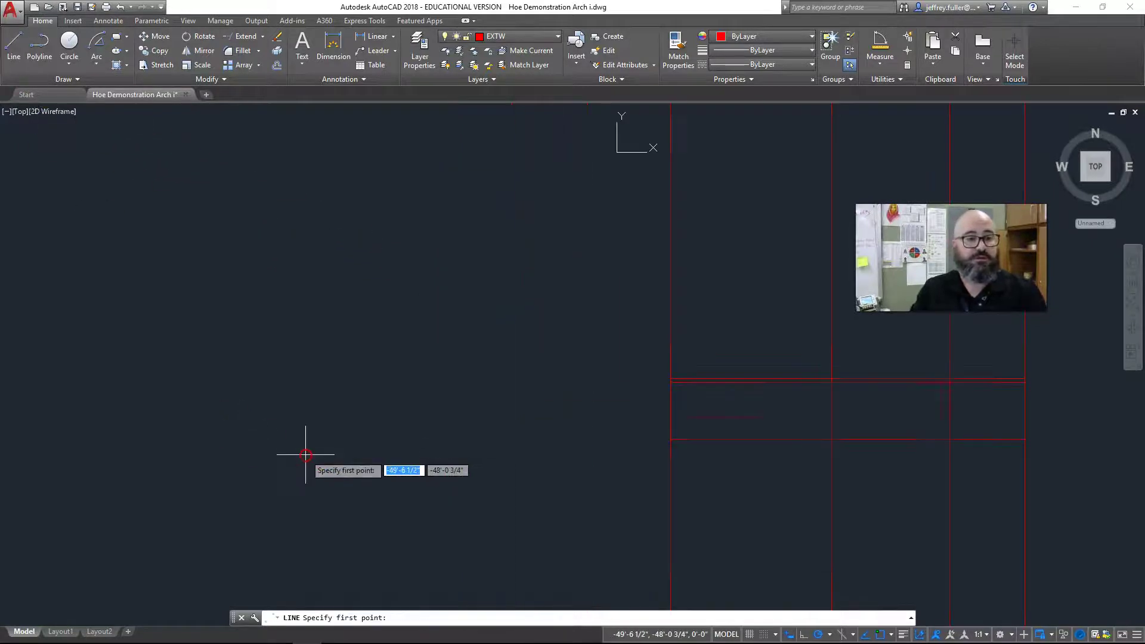
pyautogui.click(671, 383)
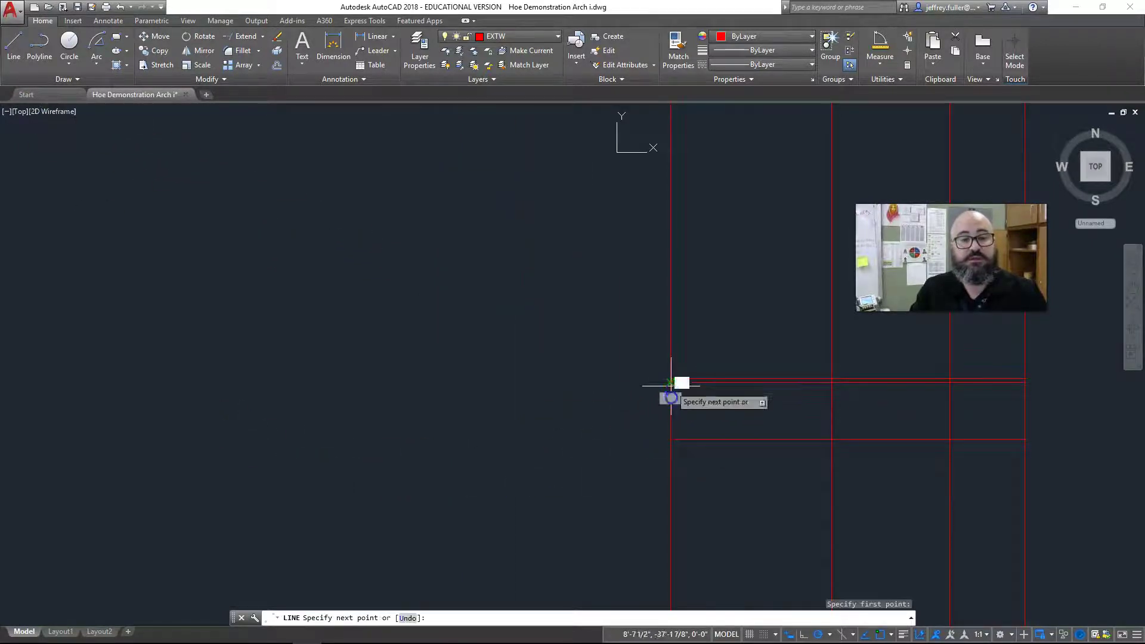
pyautogui.click(671, 440)
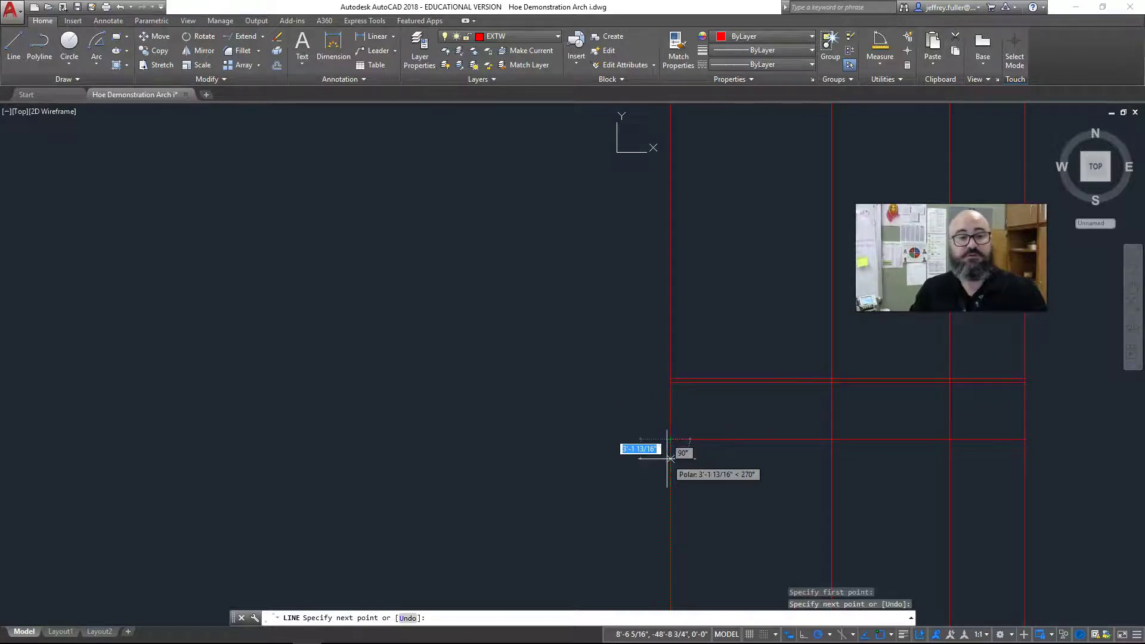
pyautogui.press('Return')
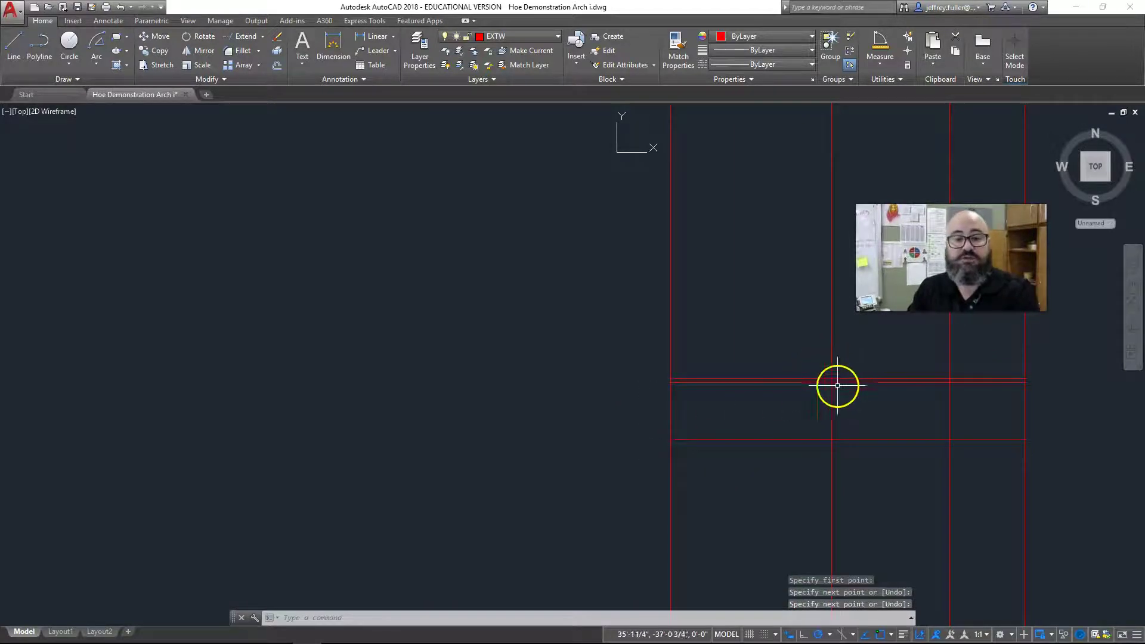
pyautogui.press('Return')
pyautogui.click(831, 382)
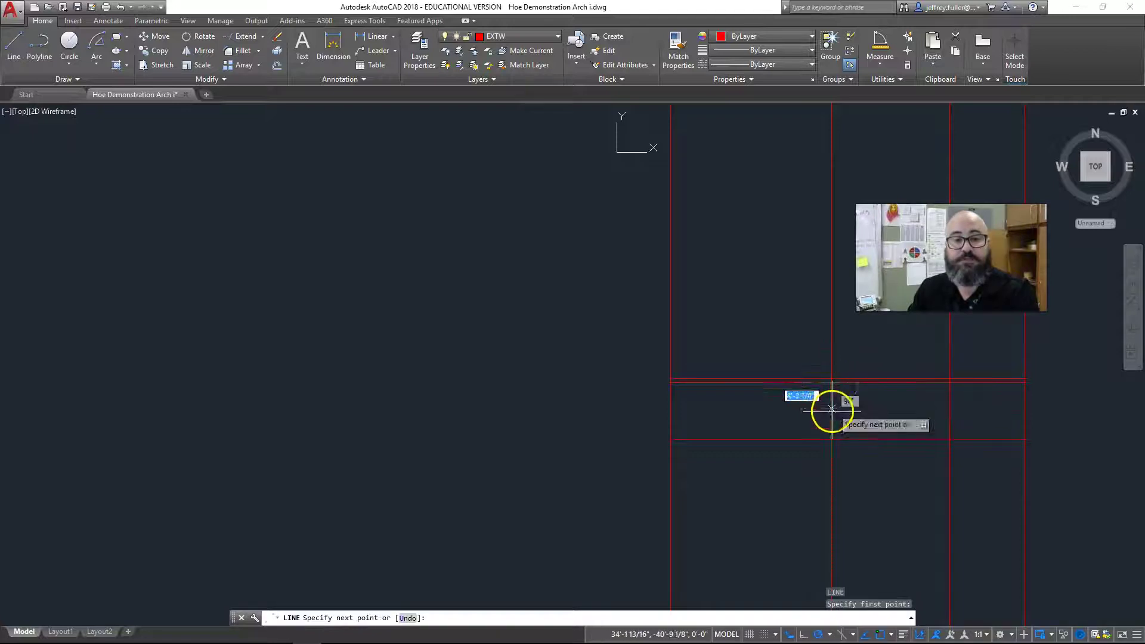
pyautogui.click(830, 439)
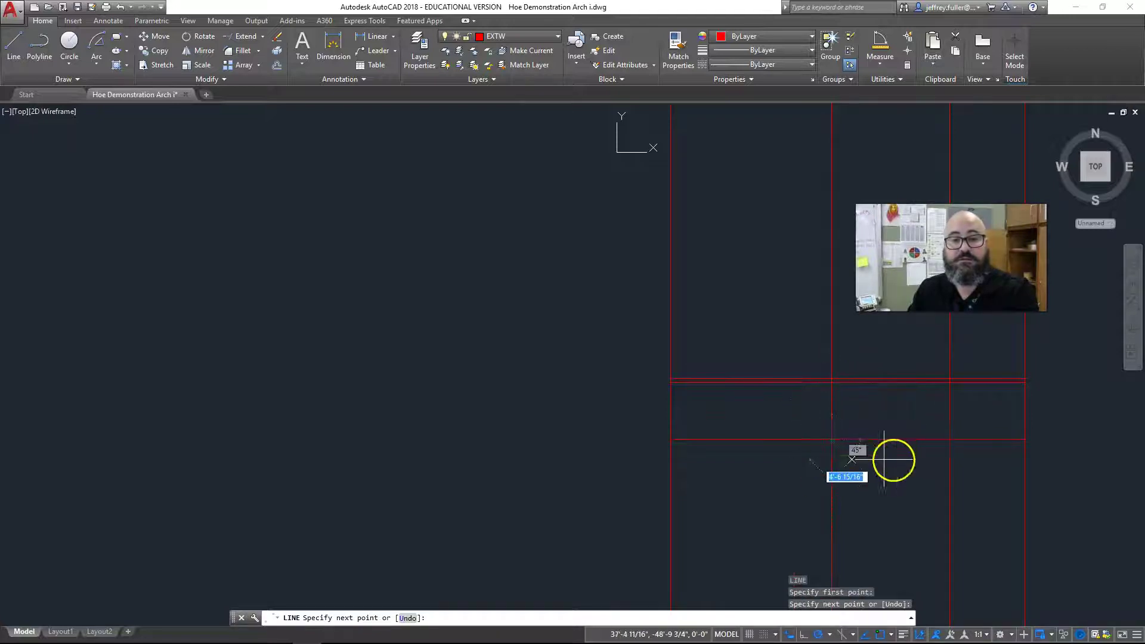
pyautogui.press('Return')
pyautogui.press('Return')
pyautogui.click(949, 382)
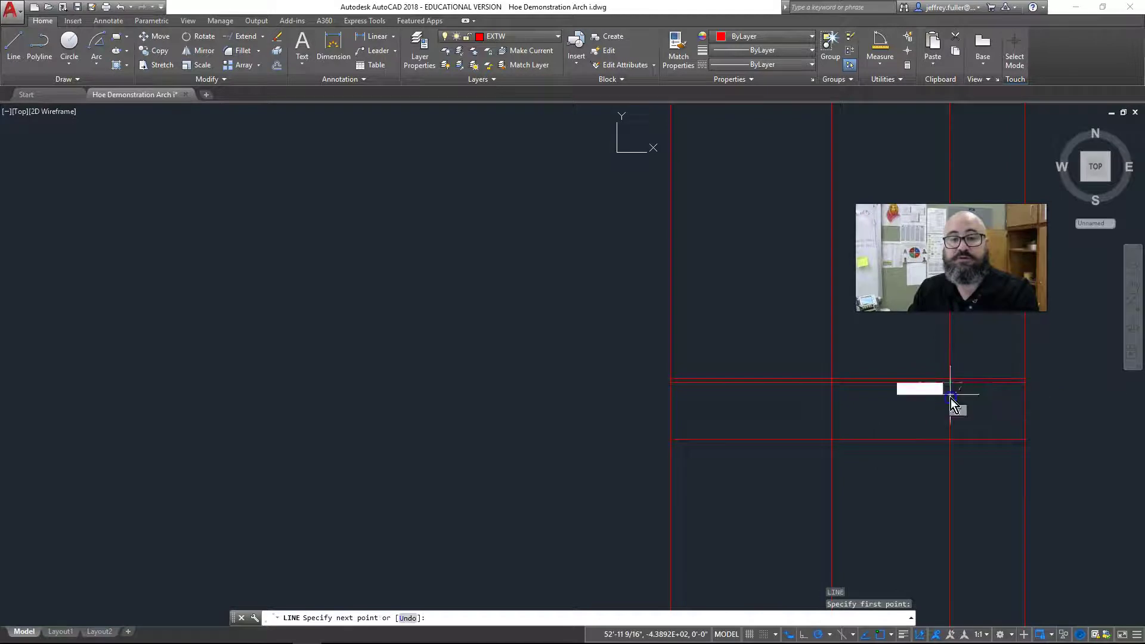
pyautogui.click(949, 439)
pyautogui.press('Return')
pyautogui.press('Return')
pyautogui.click(1024, 384)
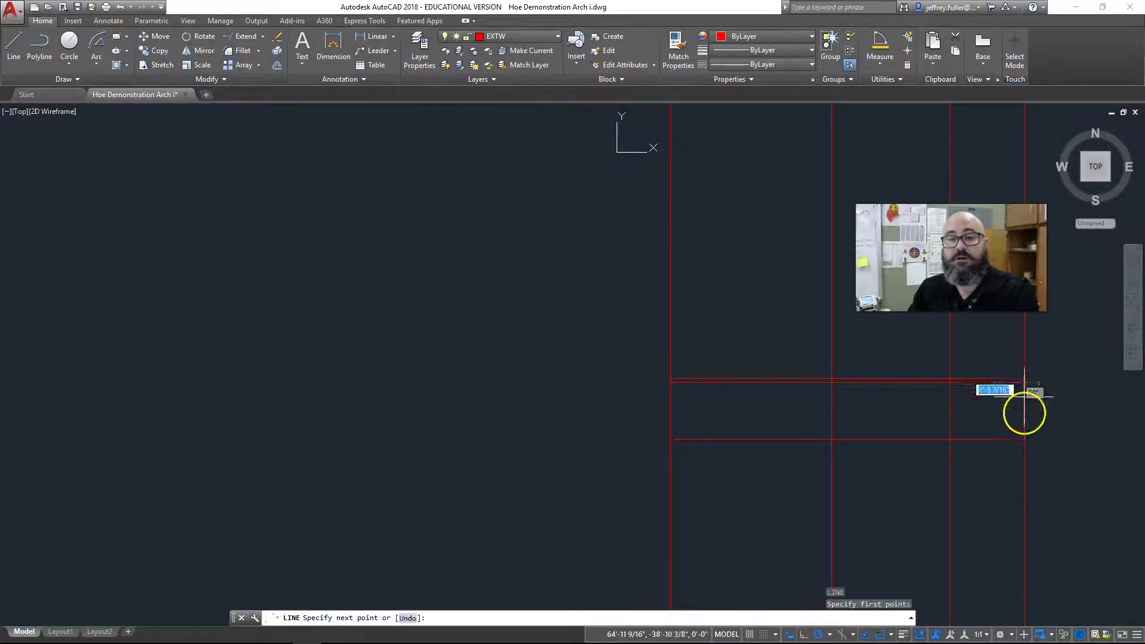
pyautogui.press('Escape')
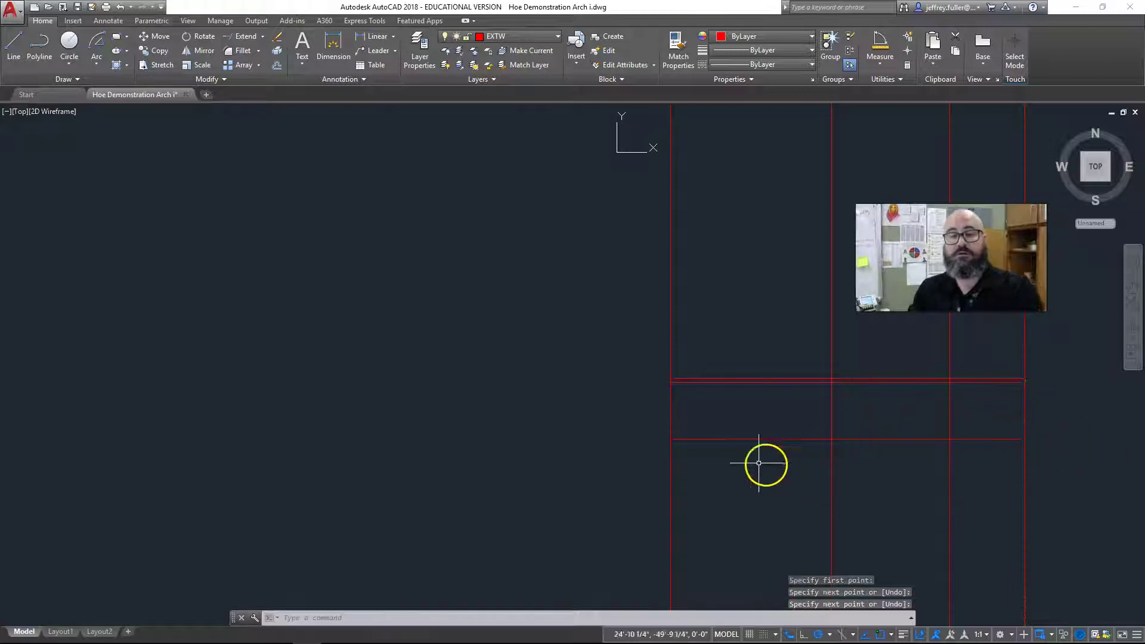
pyautogui.scroll(4, 442, 243)
# Turn off the CONWALL construction layer and frame the plan with the elevation.
pyautogui.scroll(-4, 446, 242)
pyautogui.click(549, 38)
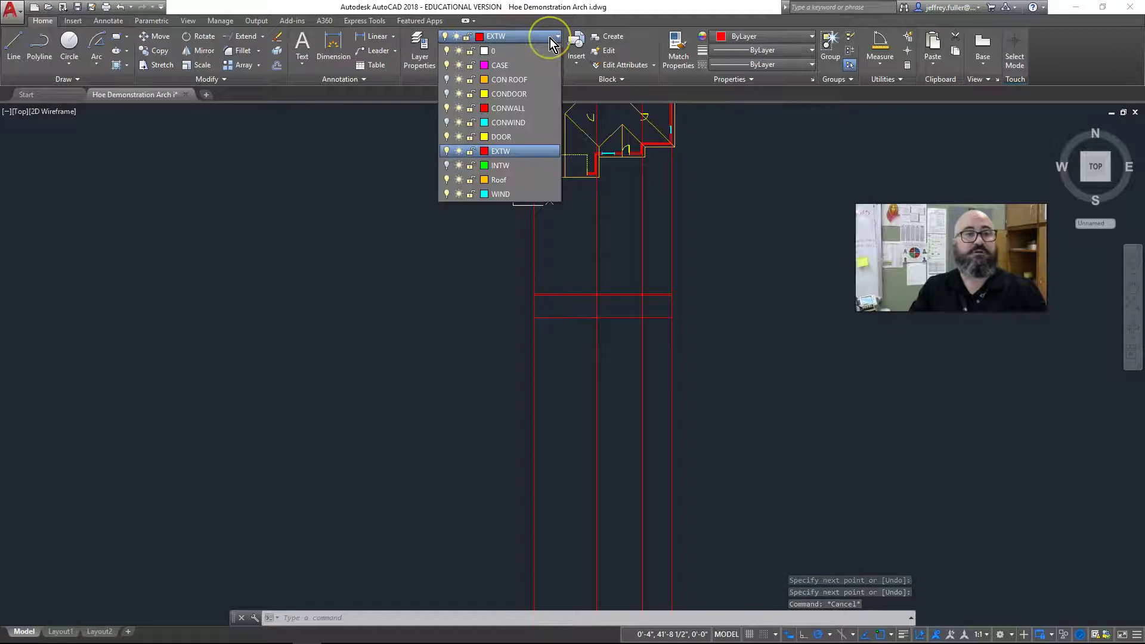
pyautogui.click(447, 108)
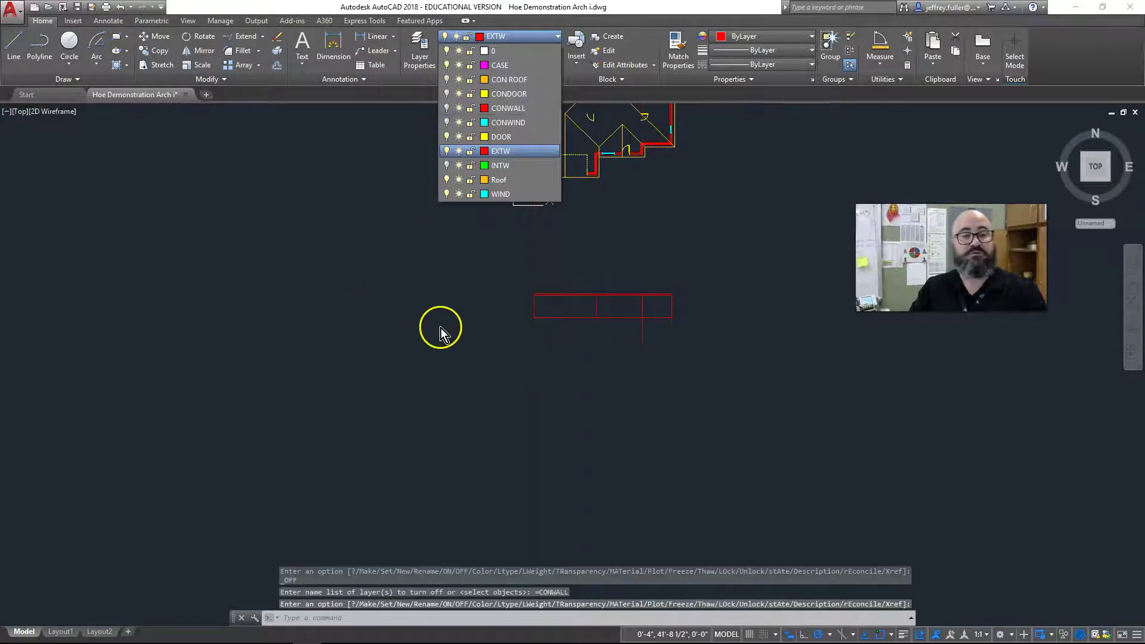
pyautogui.scroll(-2, 442, 328)
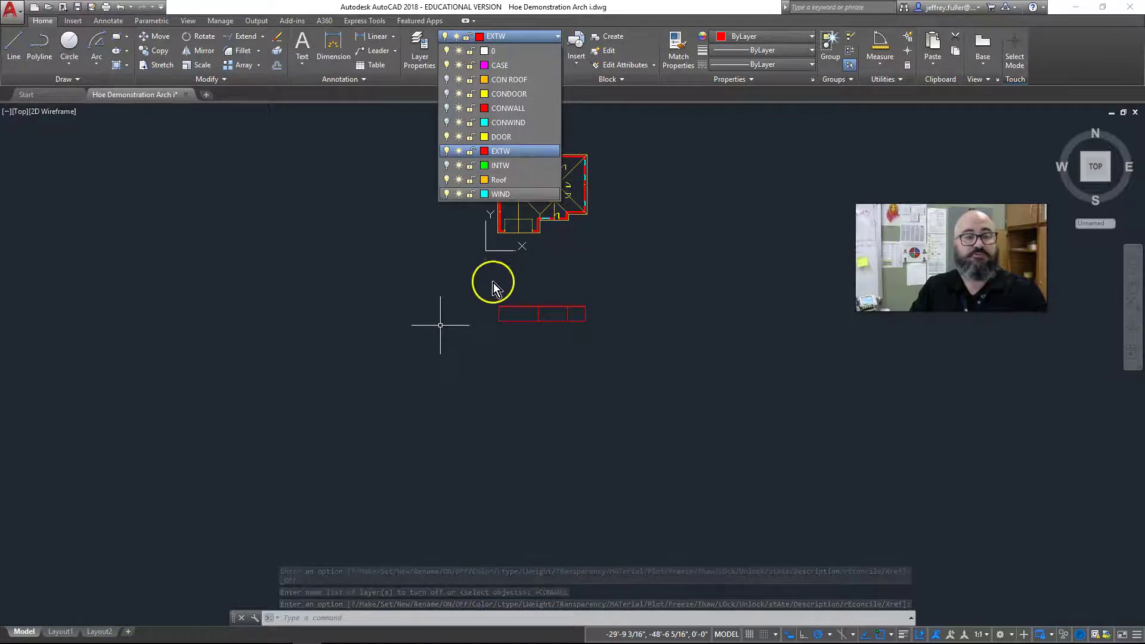
pyautogui.scroll(3, 490, 284)
pyautogui.moveTo(440, 311); pyautogui.dragTo(491, 409, button='middle')
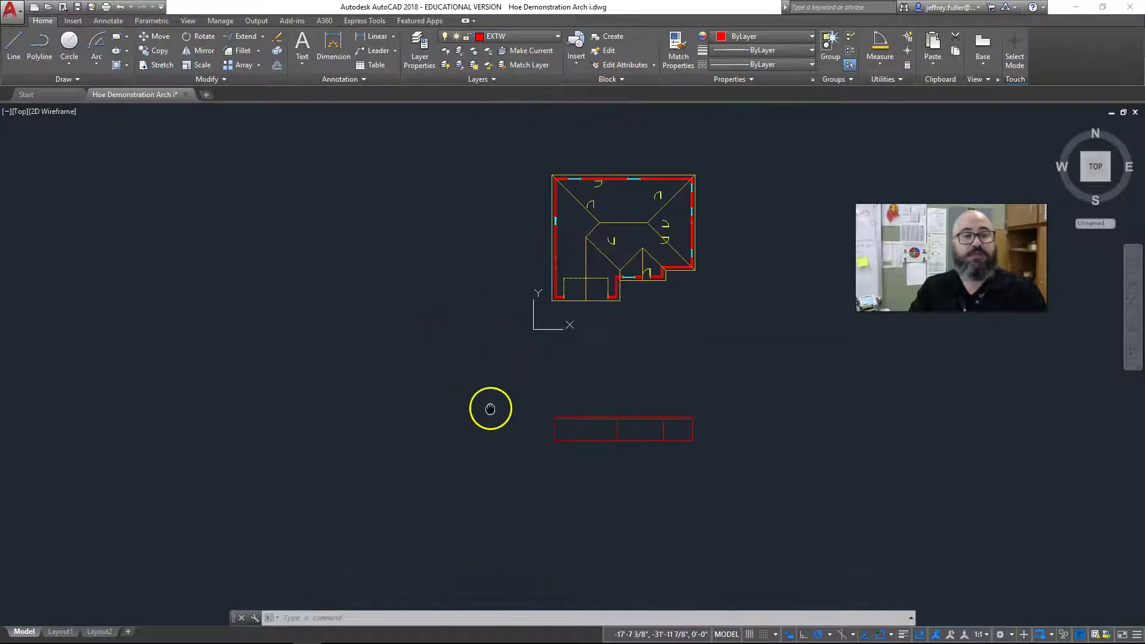
# Turn the CON ROOF layer on and zoom in on the elevation rectangles.
pyautogui.click(547, 39)
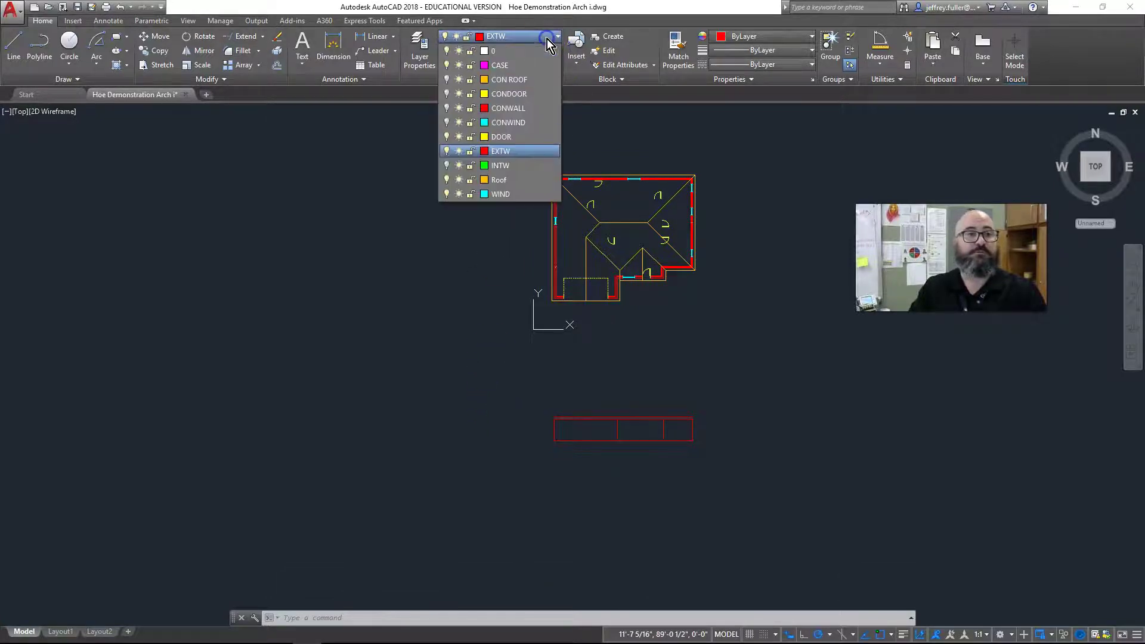
pyautogui.click(448, 80)
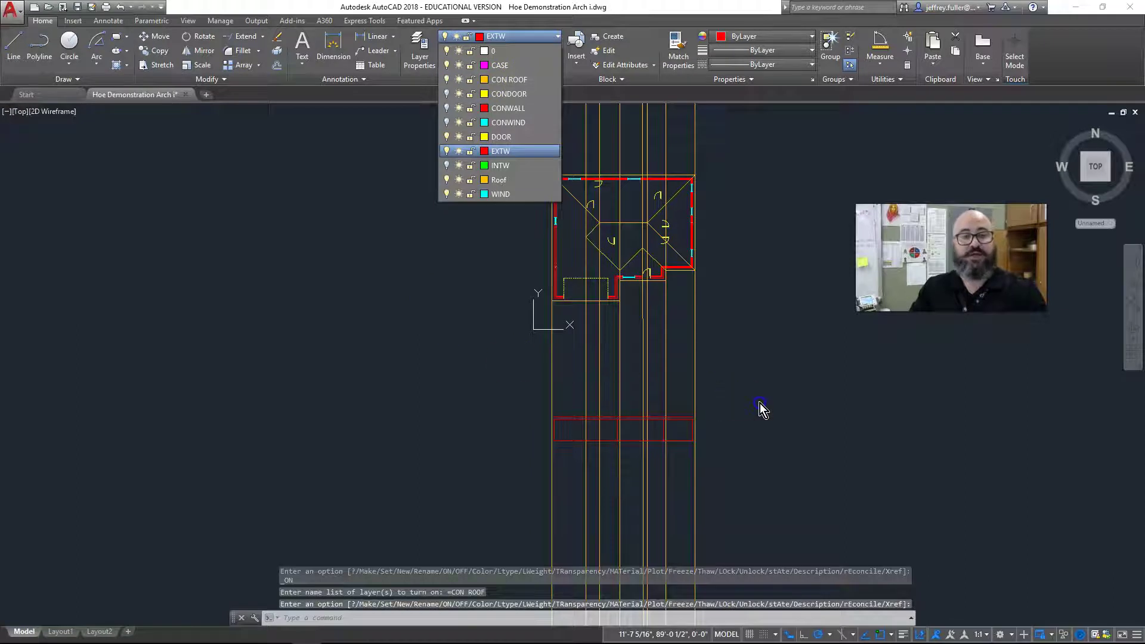
pyautogui.click(737, 409)
pyautogui.middleClick(739, 375)
pyautogui.middleClick(739, 375)
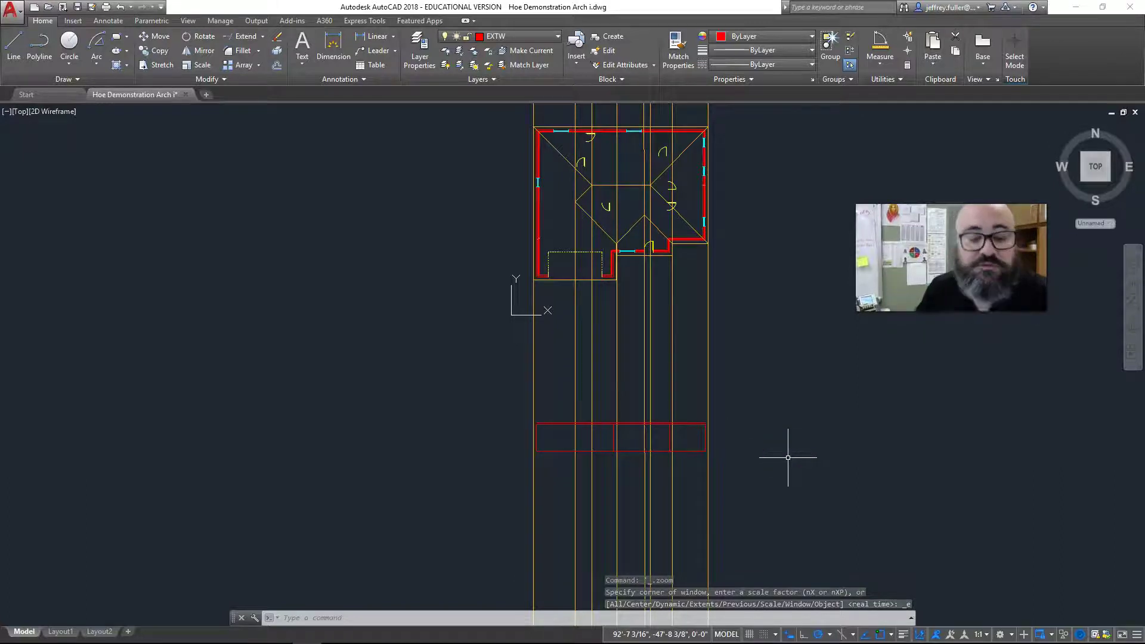
pyautogui.scroll(4, 736, 453)
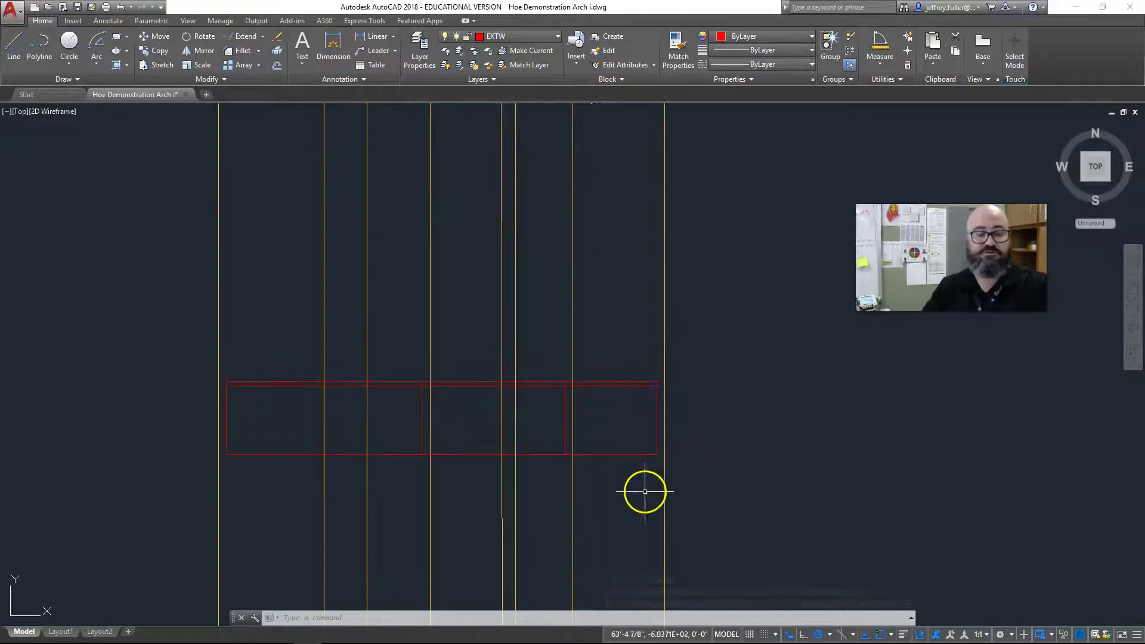
pyautogui.moveTo(676, 471); pyautogui.dragTo(737, 445, button='middle')
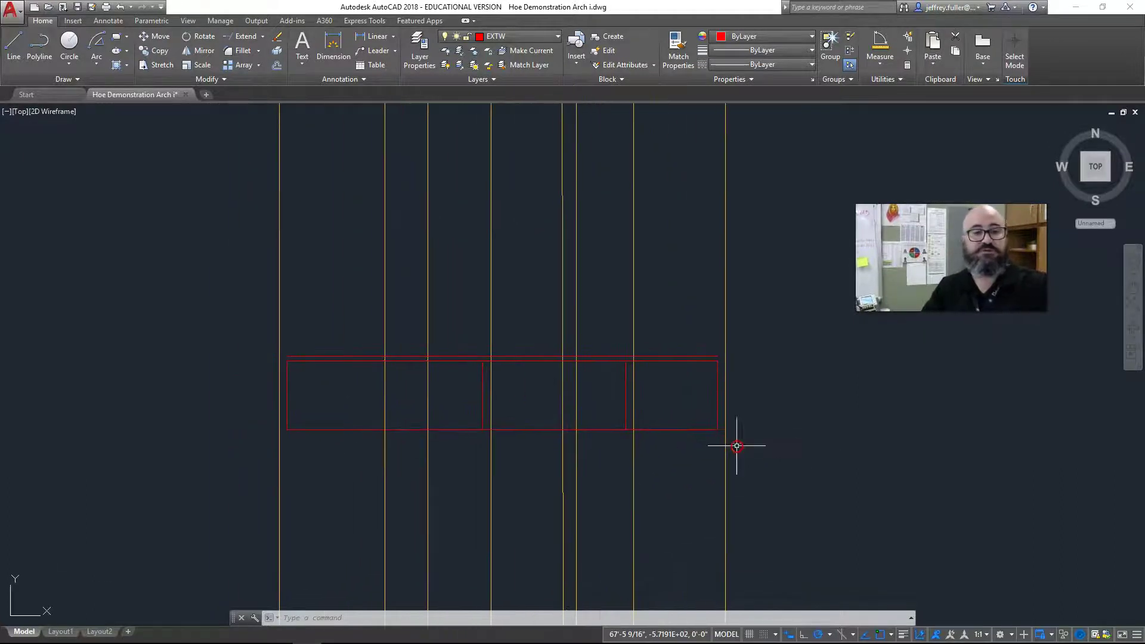
# Use EXTEND with all objects as boundaries to stretch both ends of the top red line to the yellow roof lines.
pyautogui.click(659, 361)
pyautogui.press('Escape')
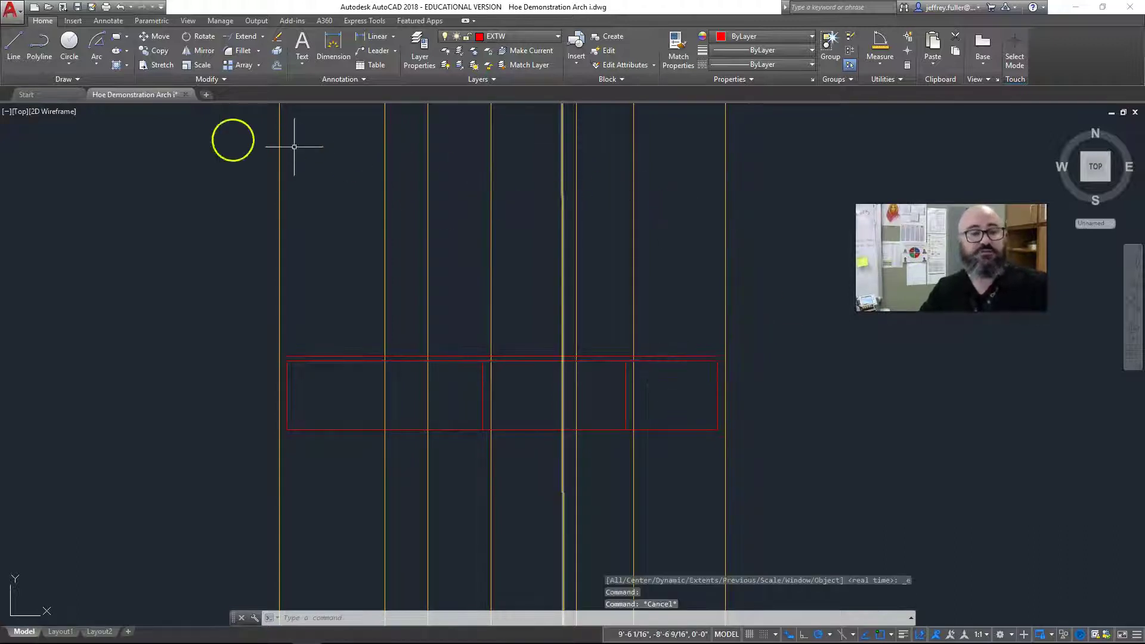
pyautogui.click(231, 35)
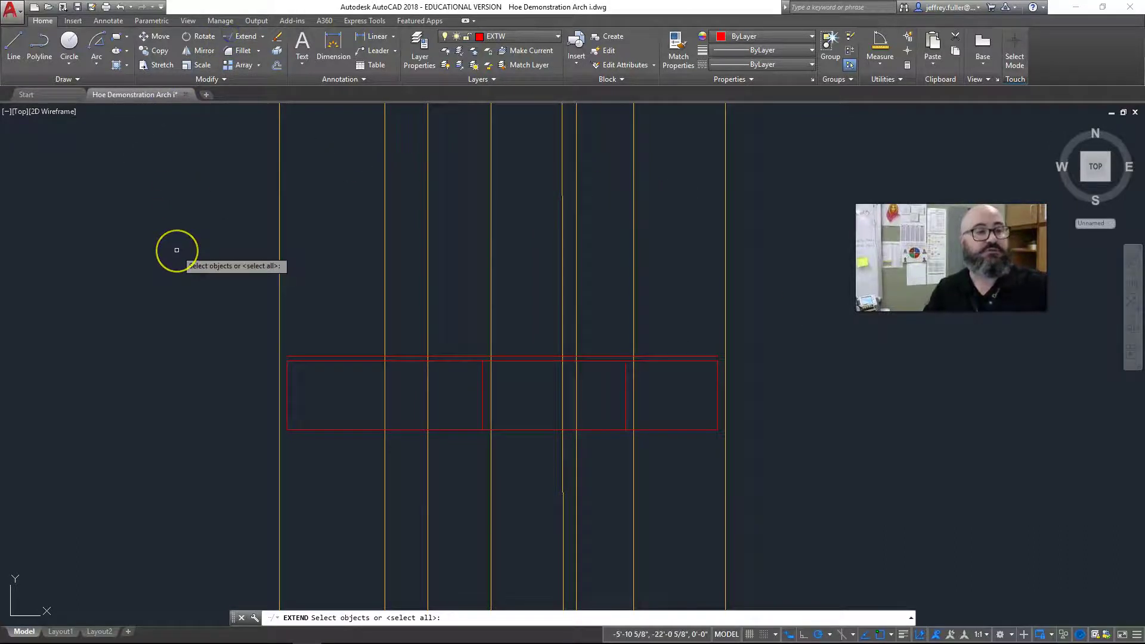
pyautogui.press('Return')
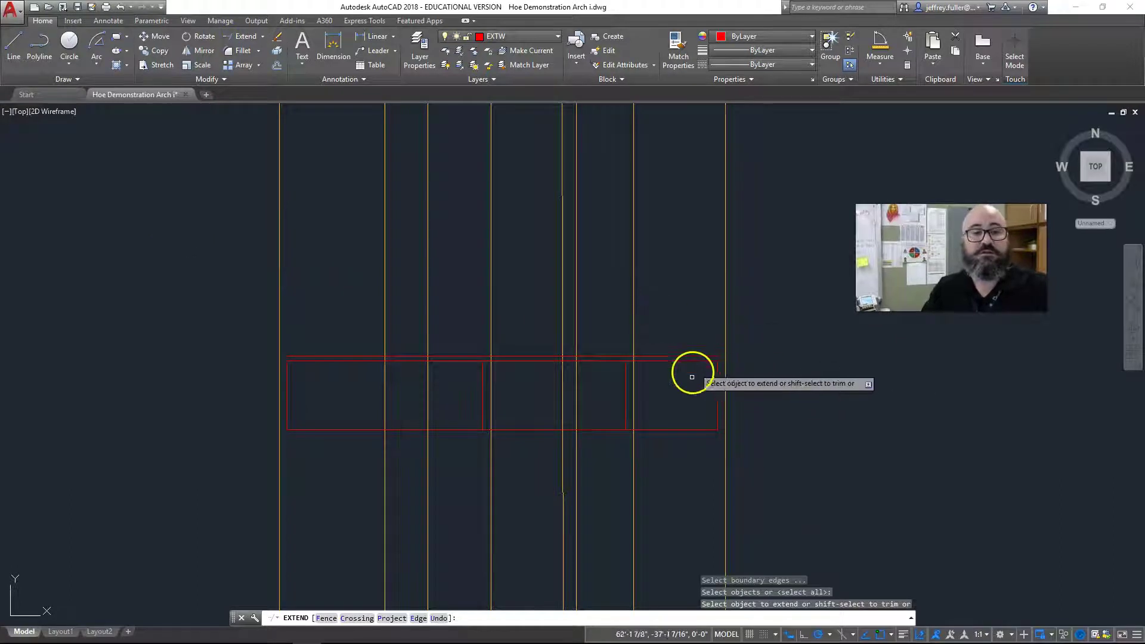
pyautogui.moveTo(692, 385); pyautogui.dragTo(704, 358)
pyautogui.click(701, 340)
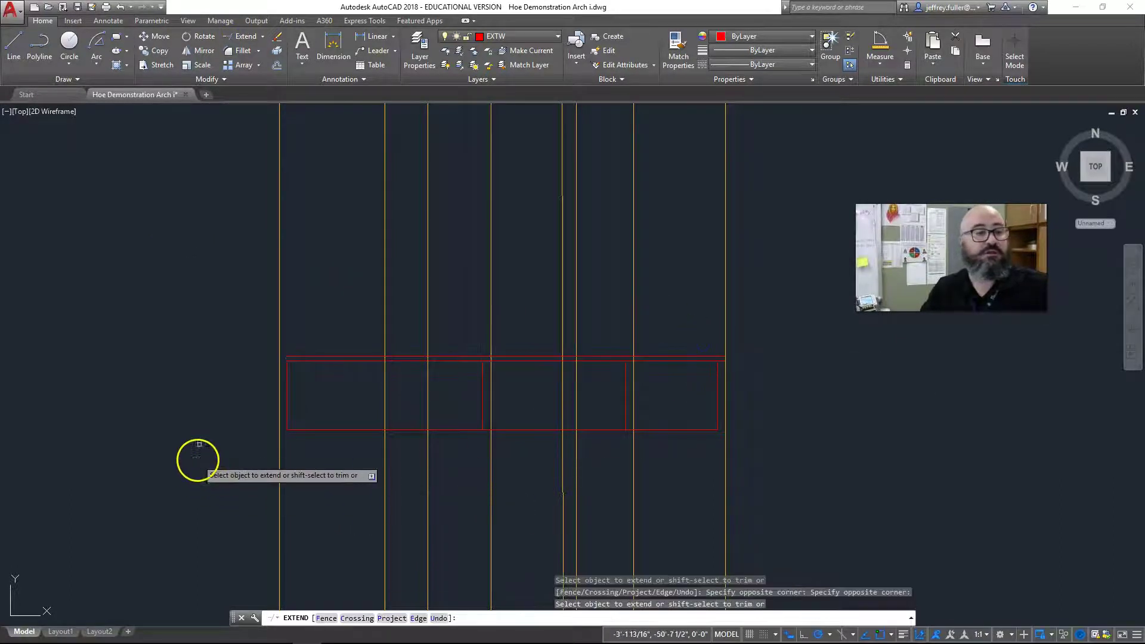
pyautogui.click(302, 390)
pyautogui.click(312, 341)
pyautogui.press('Escape')
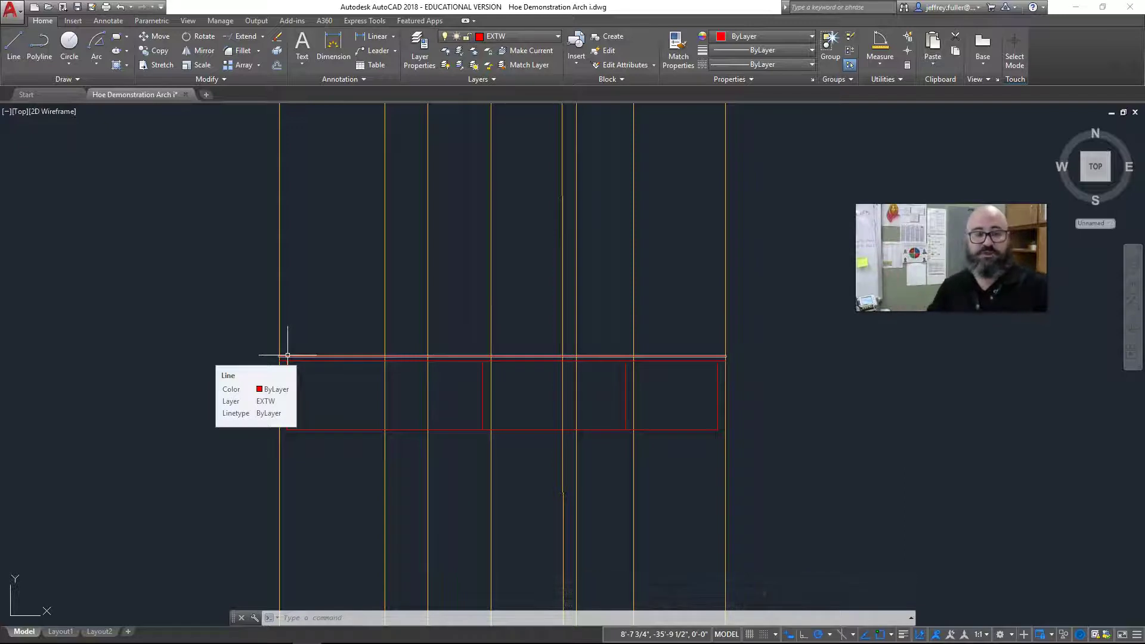
pyautogui.press('Escape')
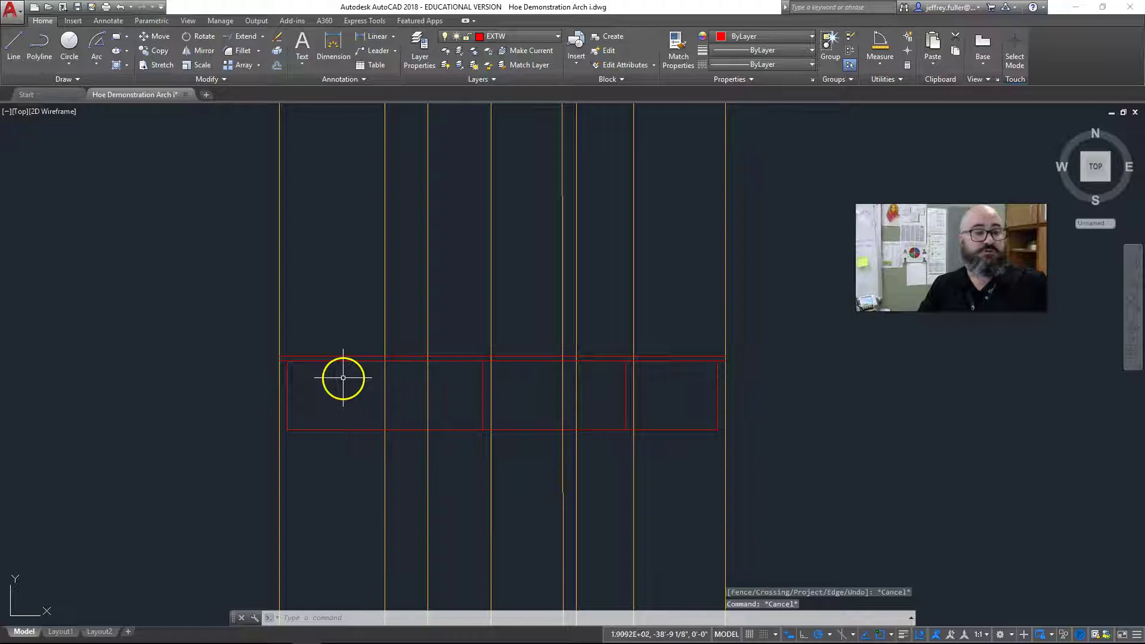
# Extend the elevation's right vertical wall line up to the horizontal red line as boundary.
pyautogui.moveTo(524, 403); pyautogui.dragTo(436, 423, button='middle')
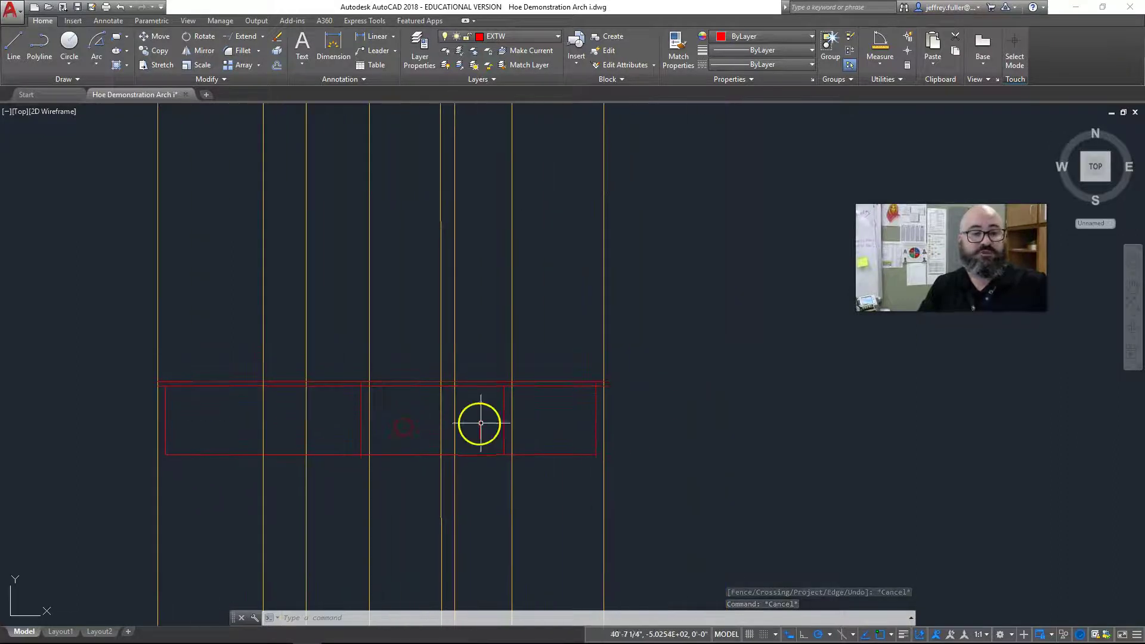
pyautogui.scroll(2, 549, 417)
pyautogui.scroll(3, 549, 417)
pyautogui.moveTo(551, 421); pyautogui.dragTo(511, 484, button='middle')
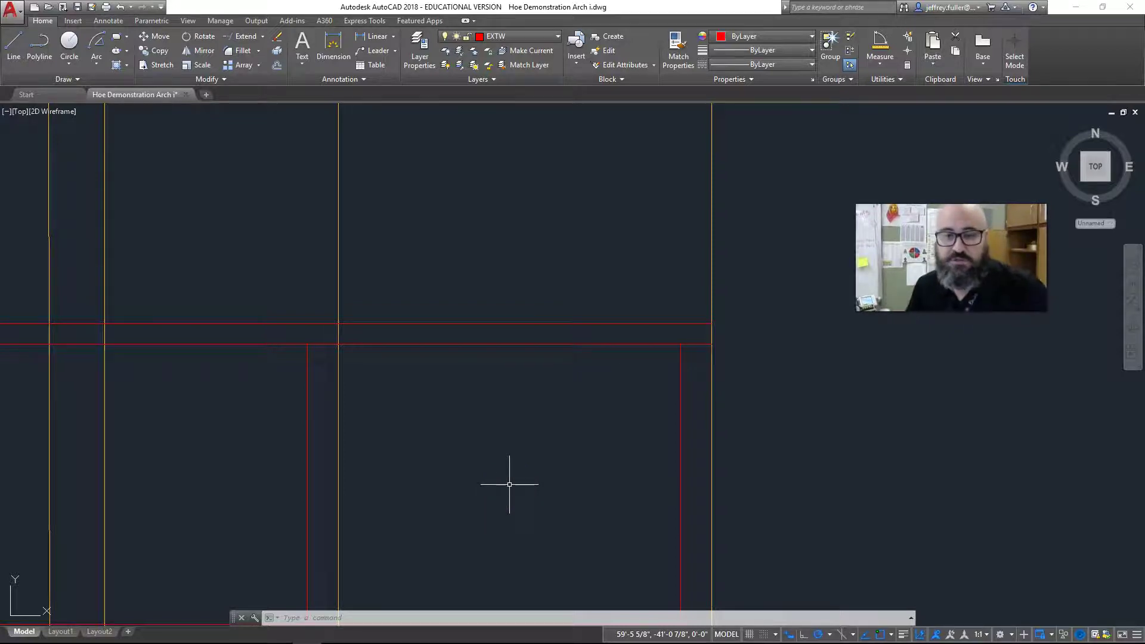
pyautogui.click(546, 343)
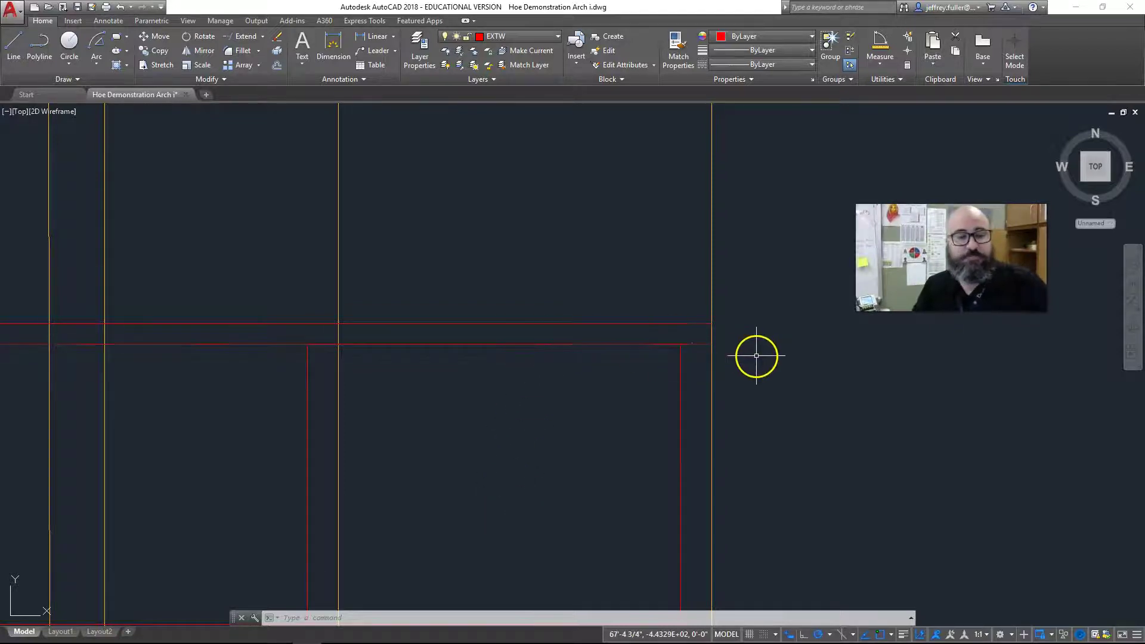
pyautogui.click(680, 361)
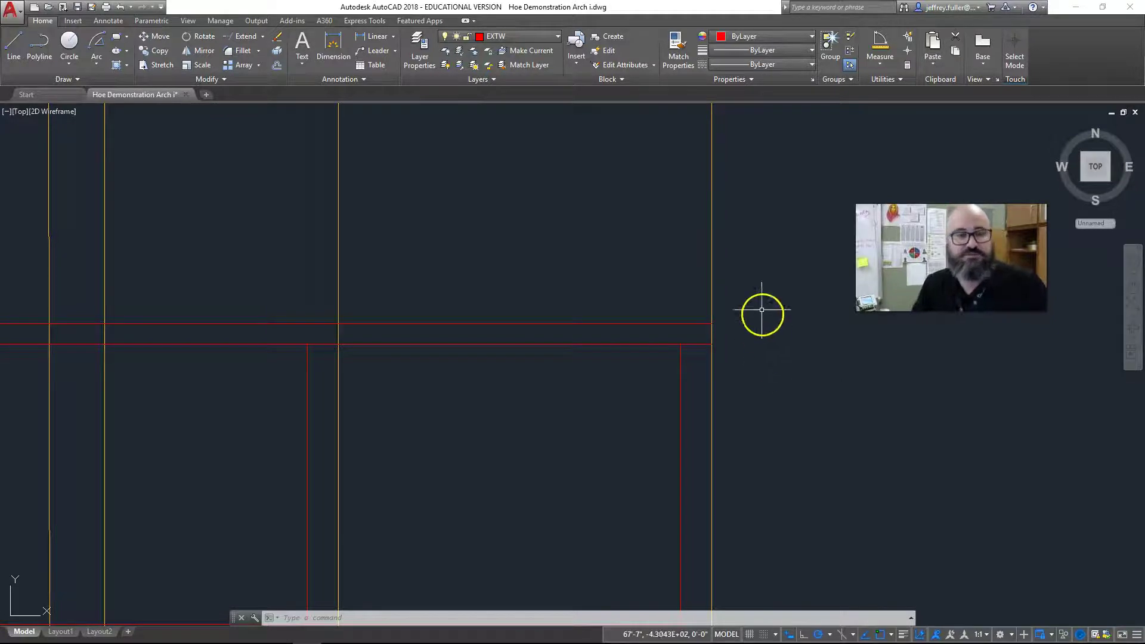
# Draw a 6" vertical line upward from the intersection at the top red line's right end.
pyautogui.click(8, 48)
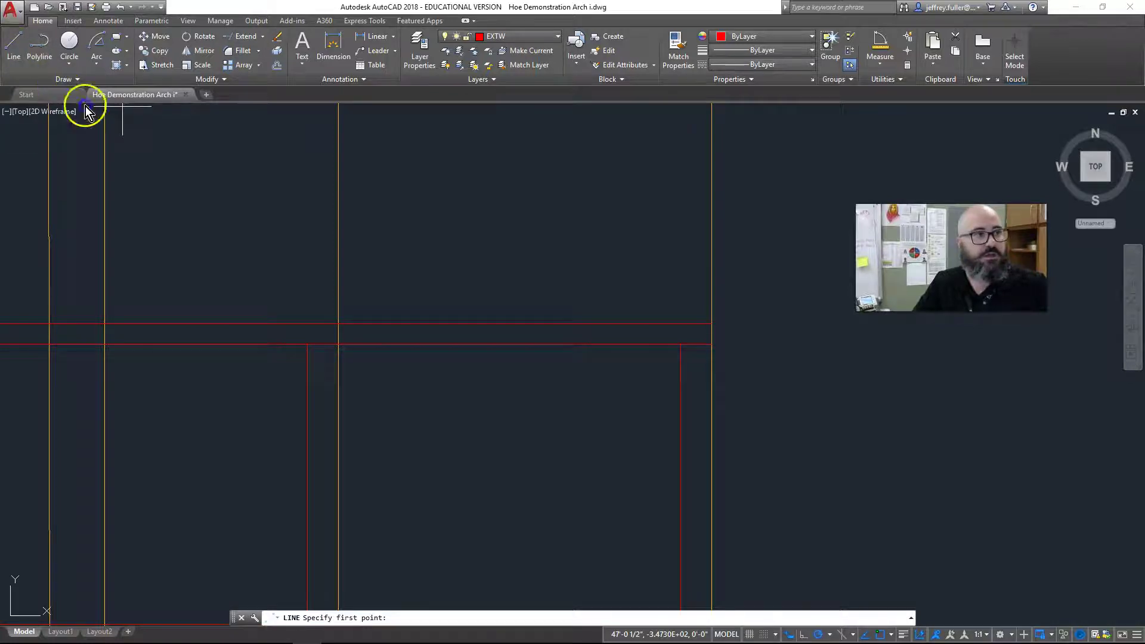
pyautogui.click(679, 323)
pyautogui.write('6"')
pyautogui.press('Return')
pyautogui.press('Escape')
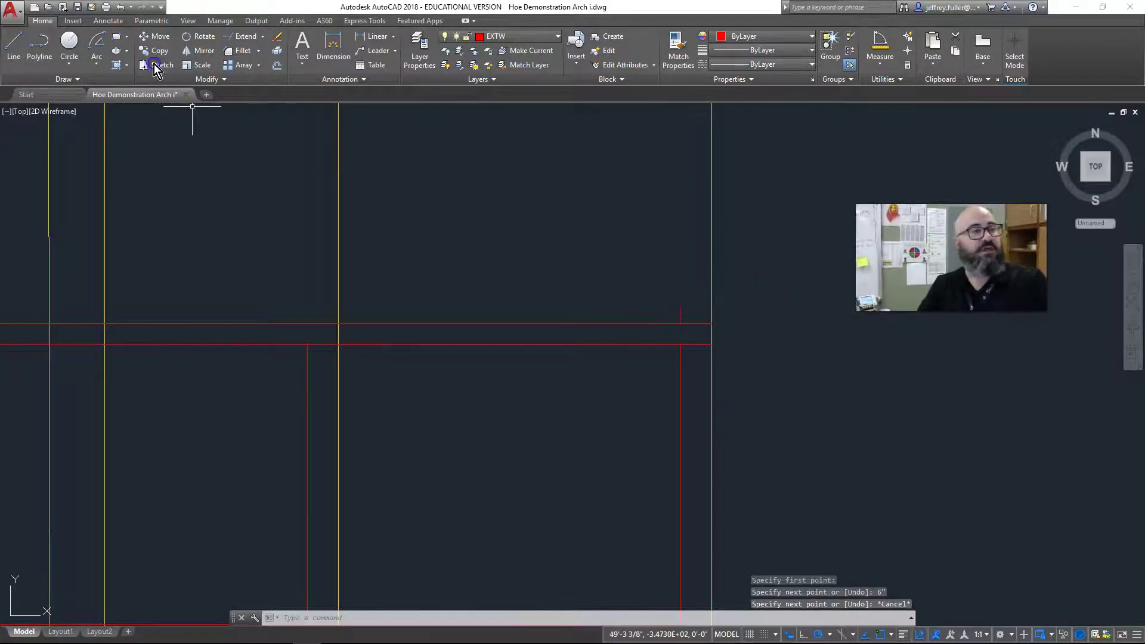
pyautogui.click(14, 43)
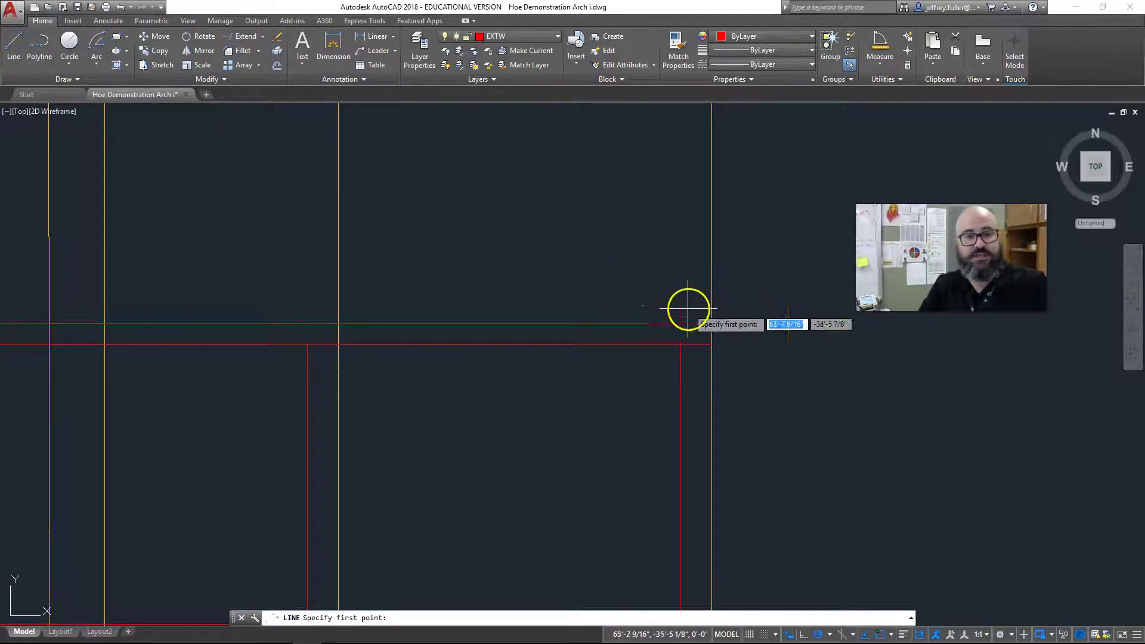
pyautogui.press('Escape')
pyautogui.press('Escape')
pyautogui.click(530, 38)
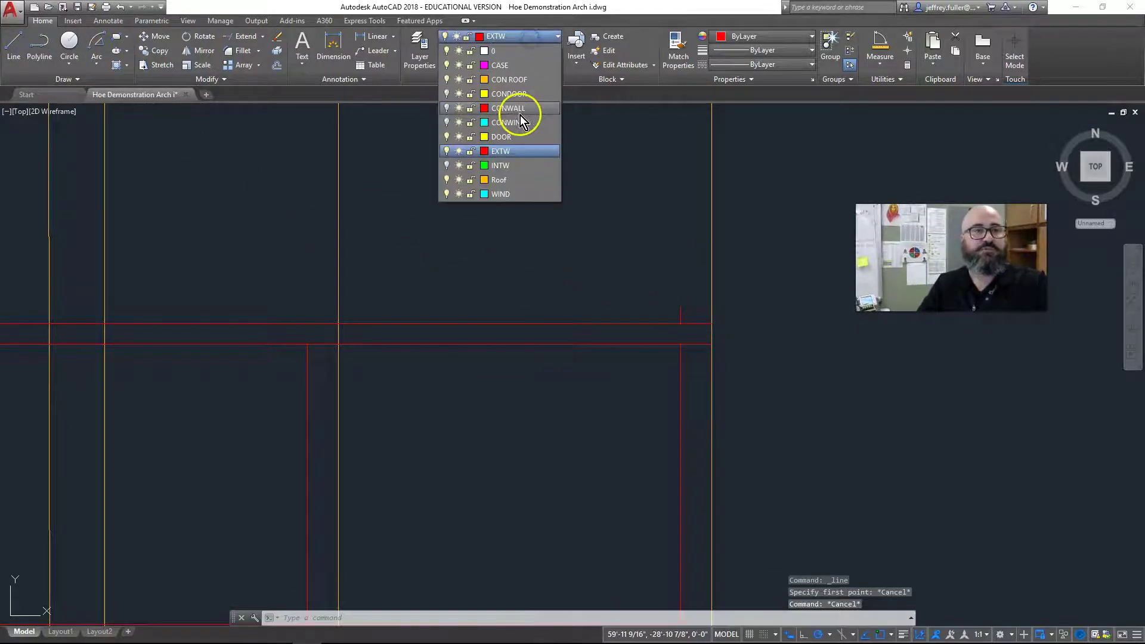
# On the Roof layer, draw a 153° sloped line from the 6" line's top and zoom to check it.
pyautogui.click(500, 179)
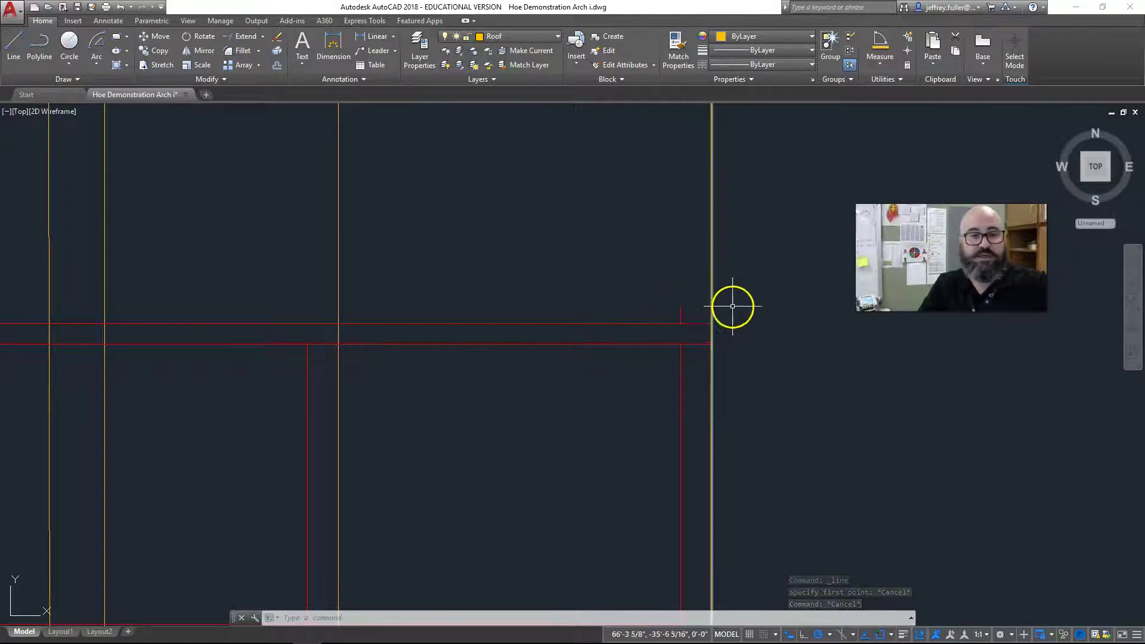
pyautogui.click(12, 39)
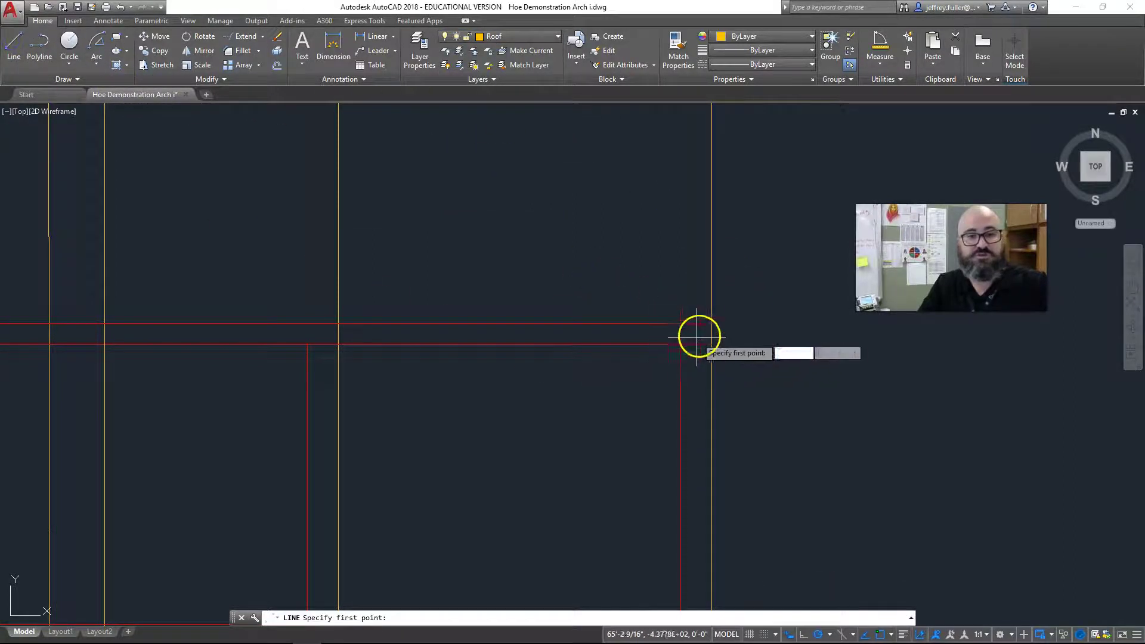
pyautogui.click(711, 324)
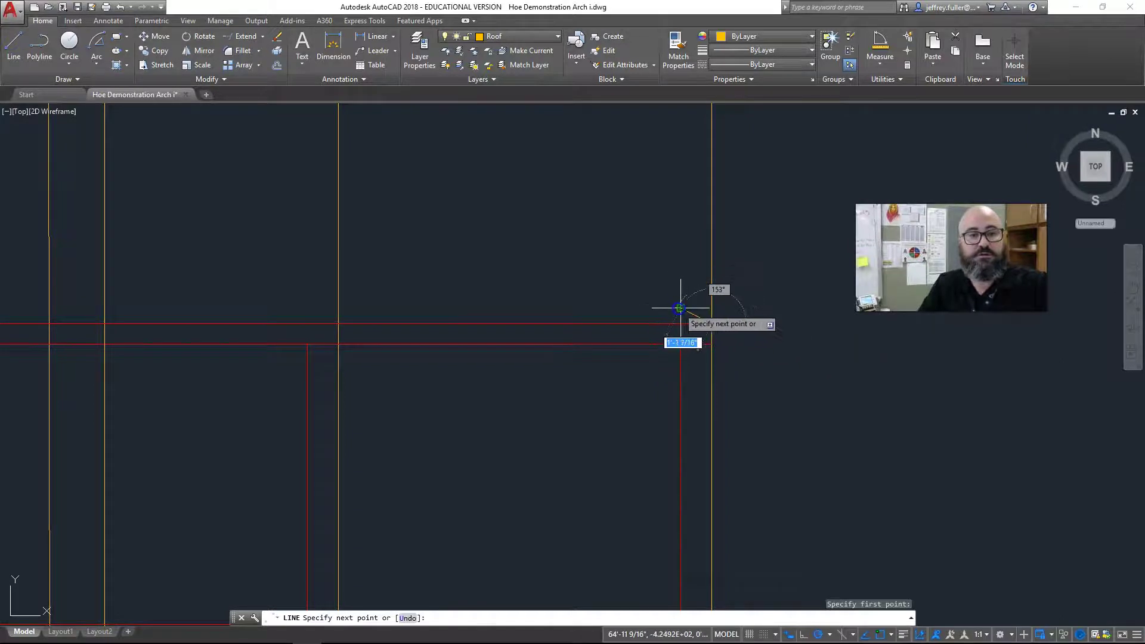
pyautogui.press('Escape')
pyautogui.scroll(3, 637, 328)
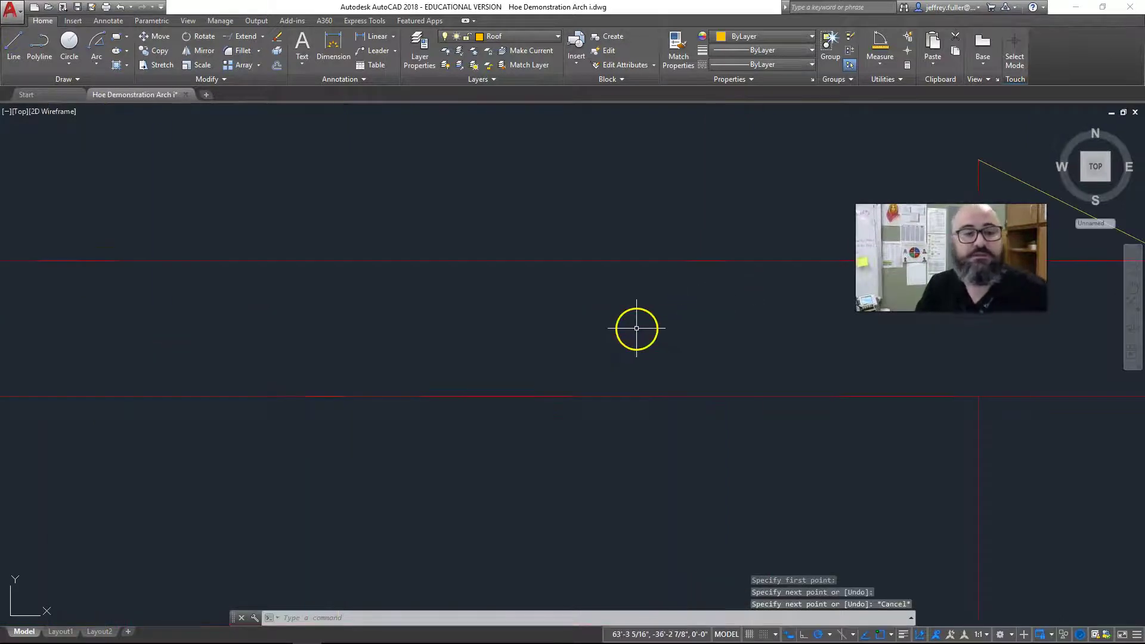
pyautogui.middleClick(501, 322)
pyautogui.middleClick(501, 322)
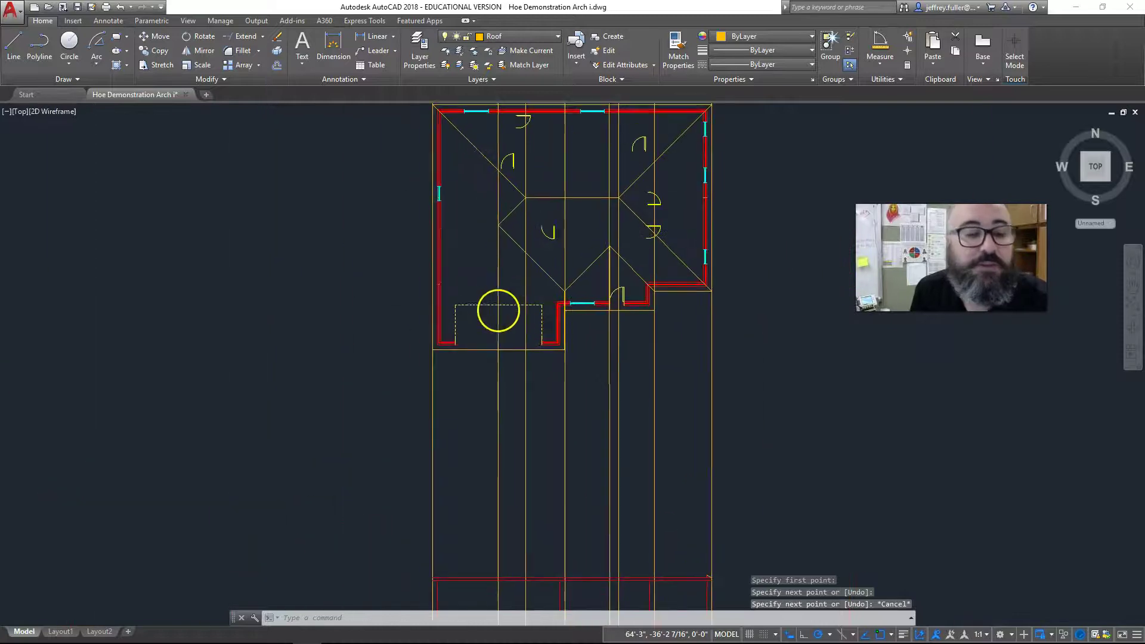
pyautogui.scroll(3, 596, 417)
pyautogui.moveTo(636, 447); pyautogui.dragTo(569, 195, button='middle')
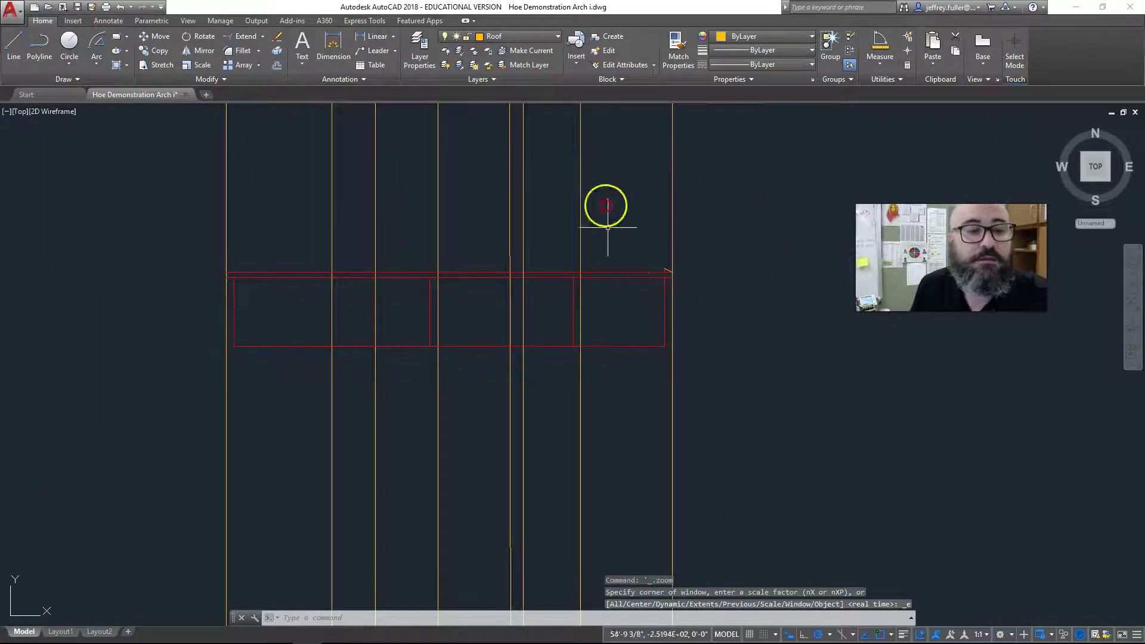
pyautogui.scroll(5, 659, 277)
pyautogui.moveTo(628, 299); pyautogui.dragTo(609, 315, button='middle')
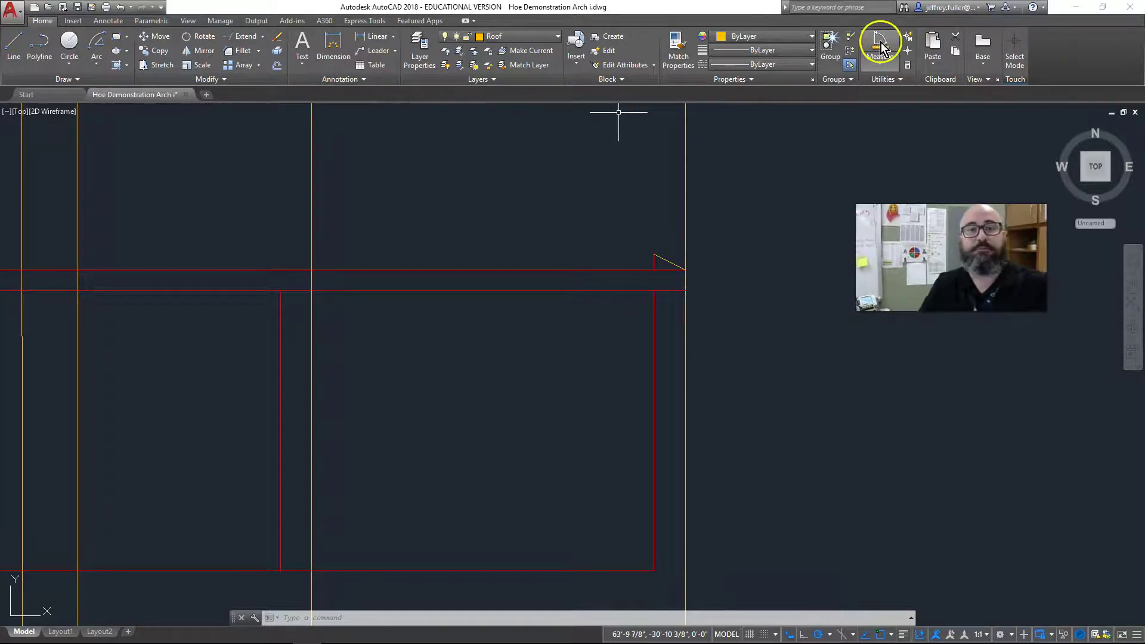
pyautogui.click(886, 59)
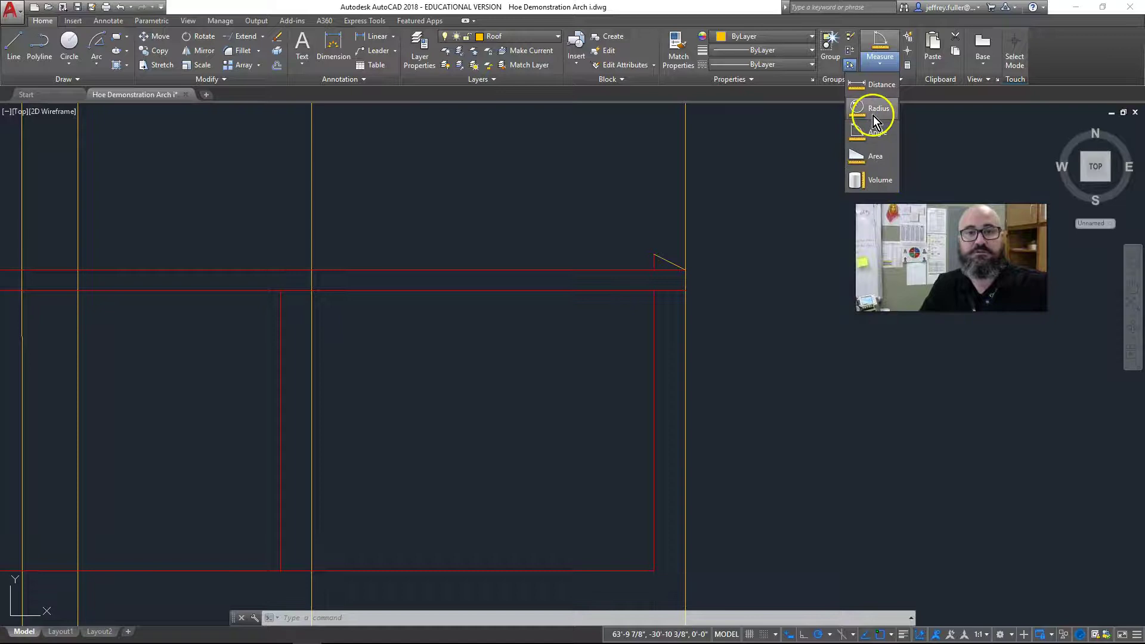
pyautogui.click(878, 135)
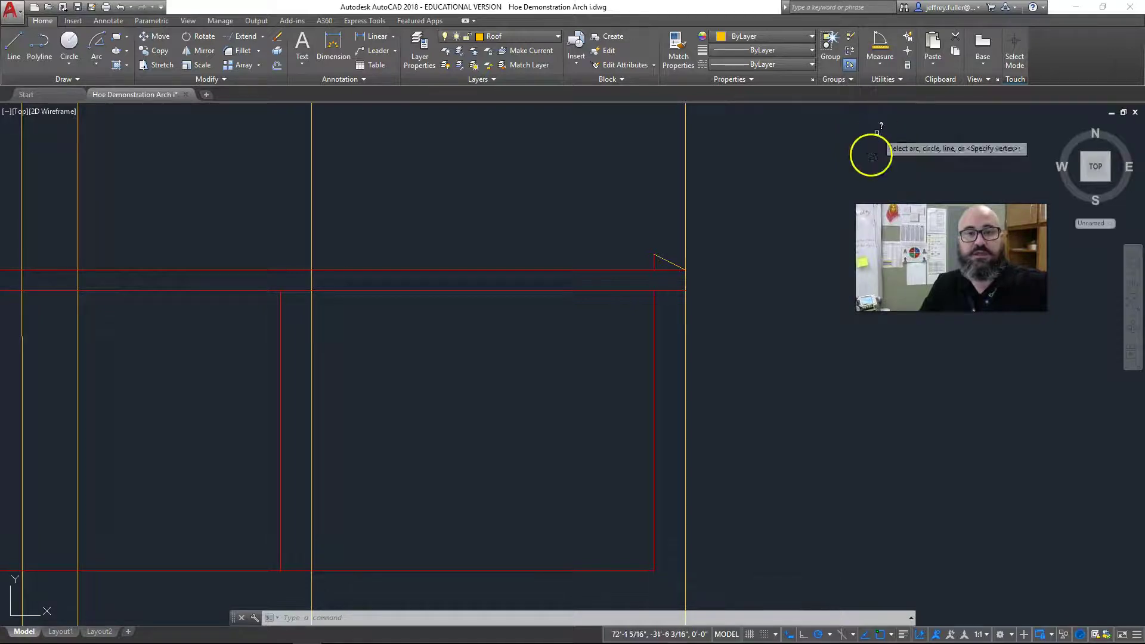
pyautogui.click(668, 263)
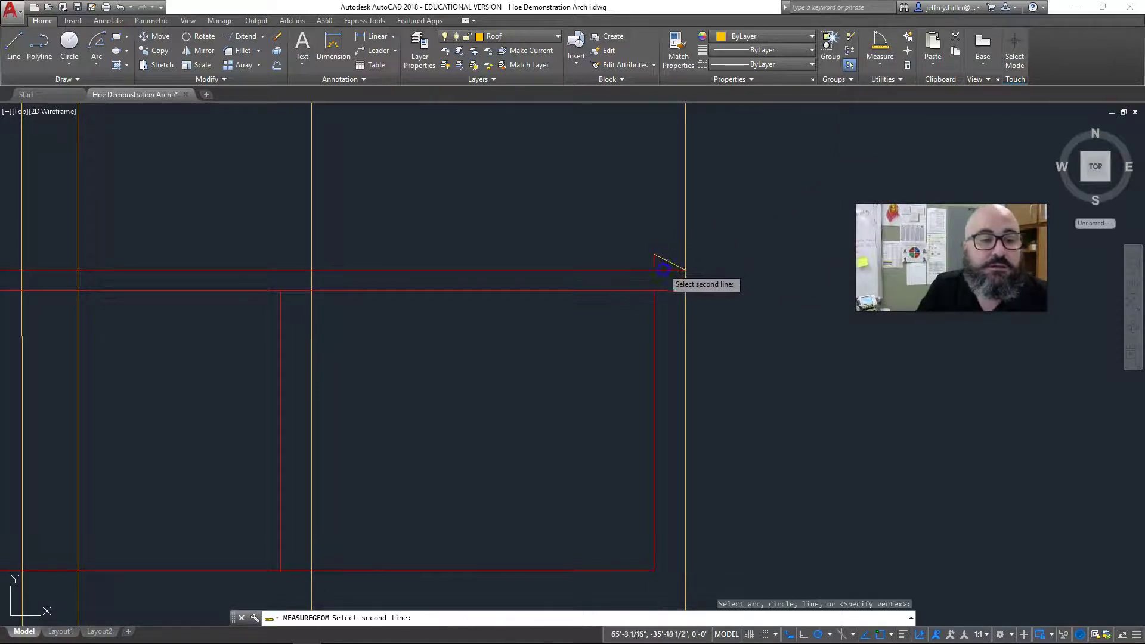
pyautogui.click(660, 259)
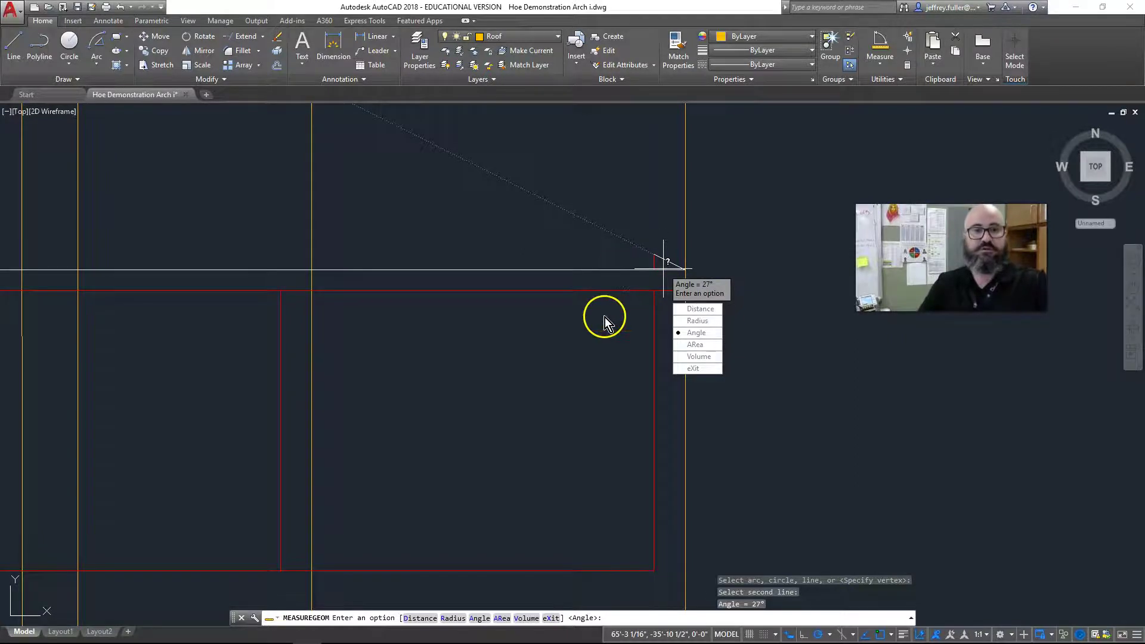
pyautogui.press('Escape')
pyautogui.scroll(-1, 603, 318)
pyautogui.middleClick(674, 391)
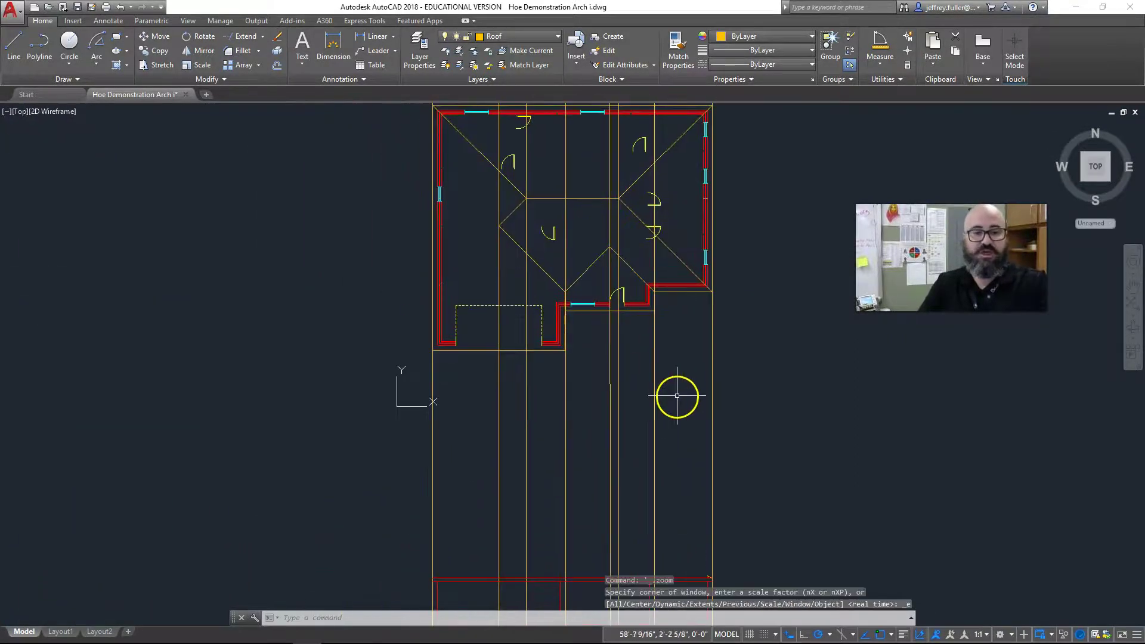
pyautogui.scroll(4, 674, 400)
pyautogui.scroll(4, 660, 363)
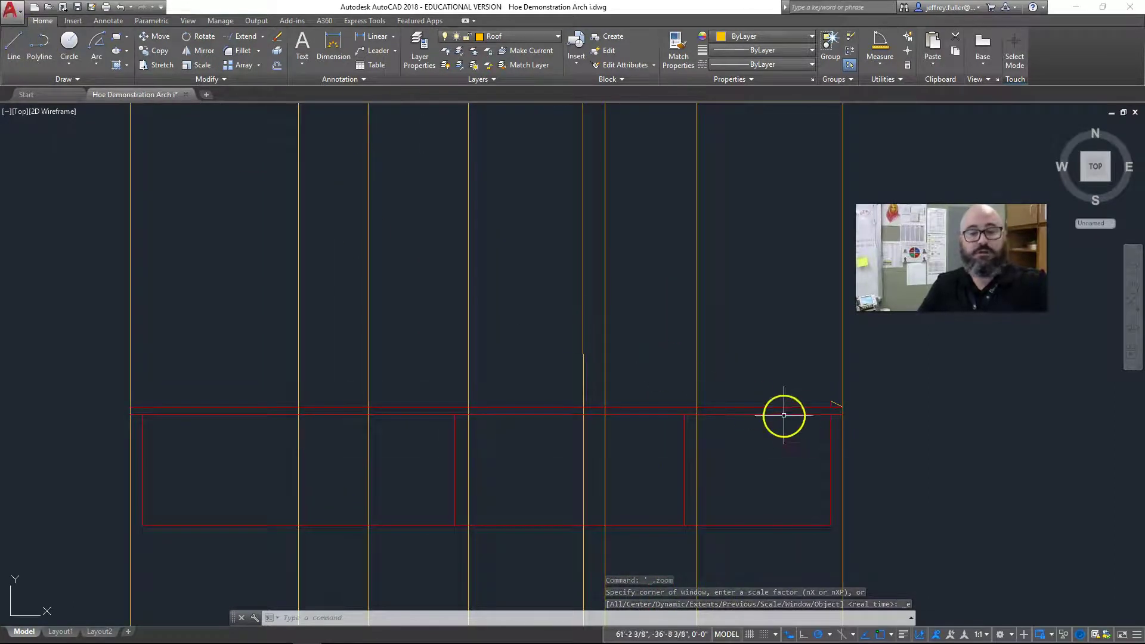
pyautogui.scroll(2, 780, 390)
pyautogui.moveTo(780, 389); pyautogui.dragTo(749, 360, button='middle')
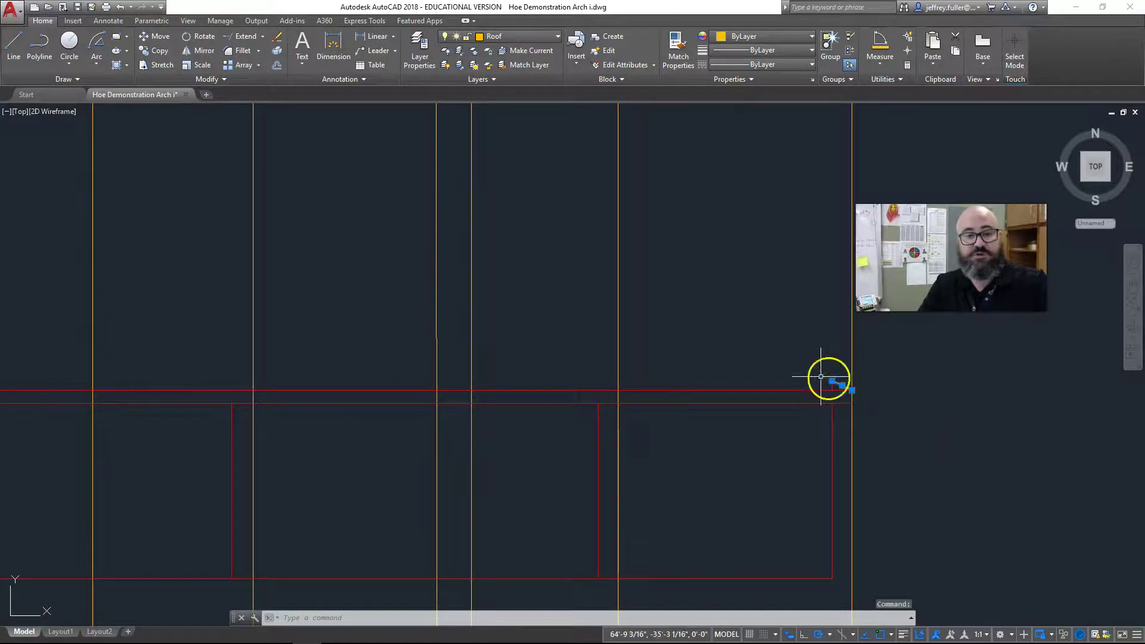
pyautogui.scroll(-8, 750, 365)
pyautogui.moveTo(722, 343); pyautogui.dragTo(733, 448, button='middle')
pyautogui.scroll(2, 720, 376)
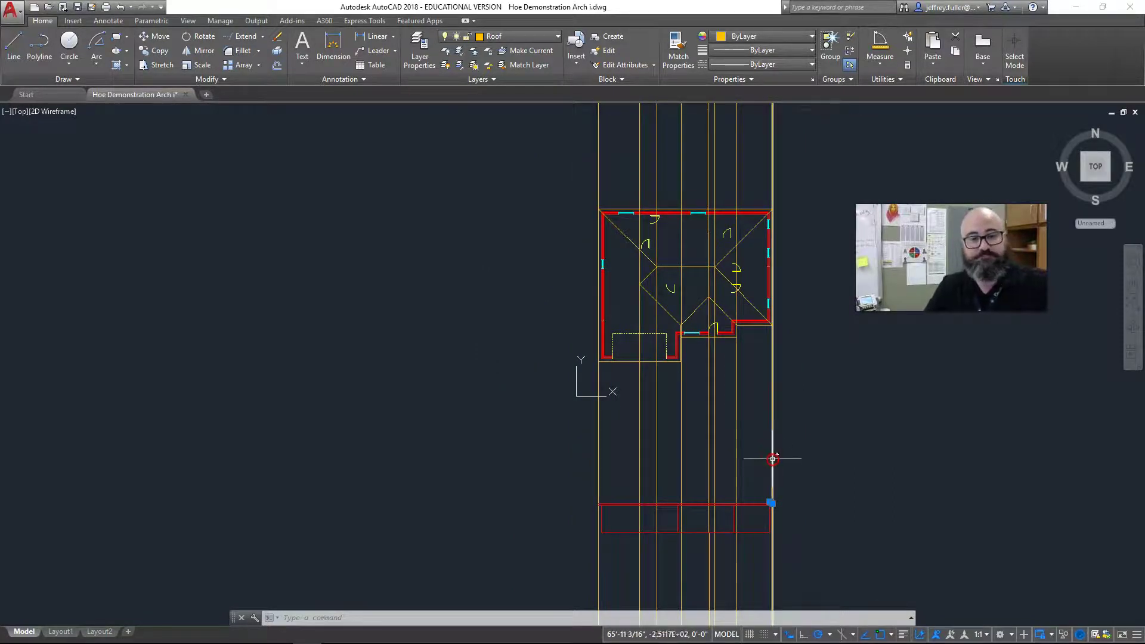
pyautogui.click(771, 502)
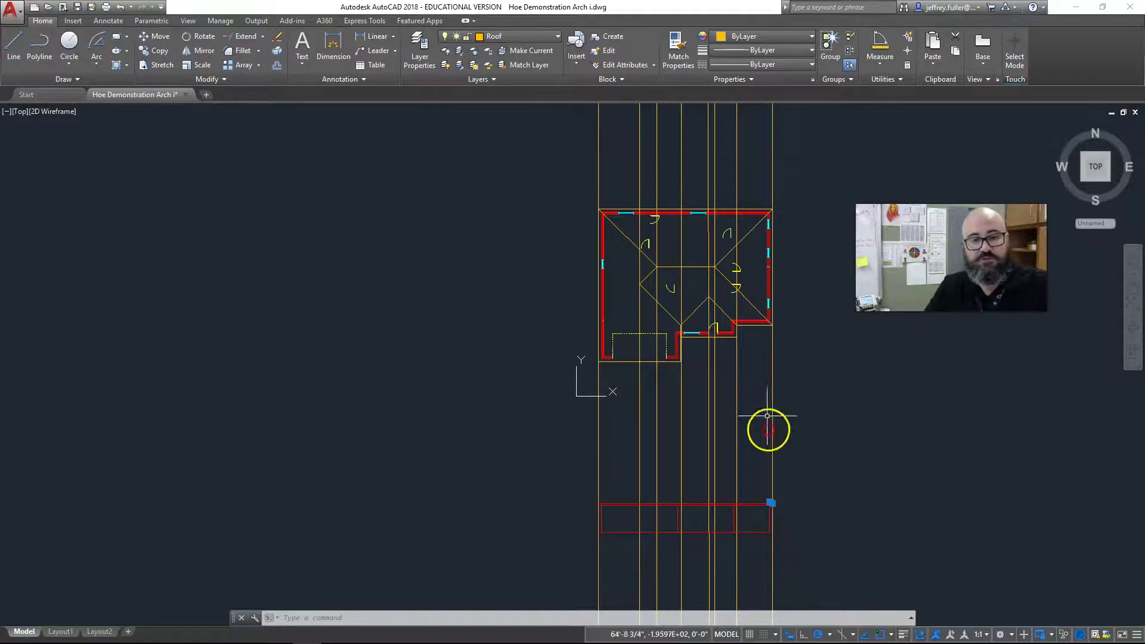
pyautogui.rightClick(714, 266)
pyautogui.click(714, 353)
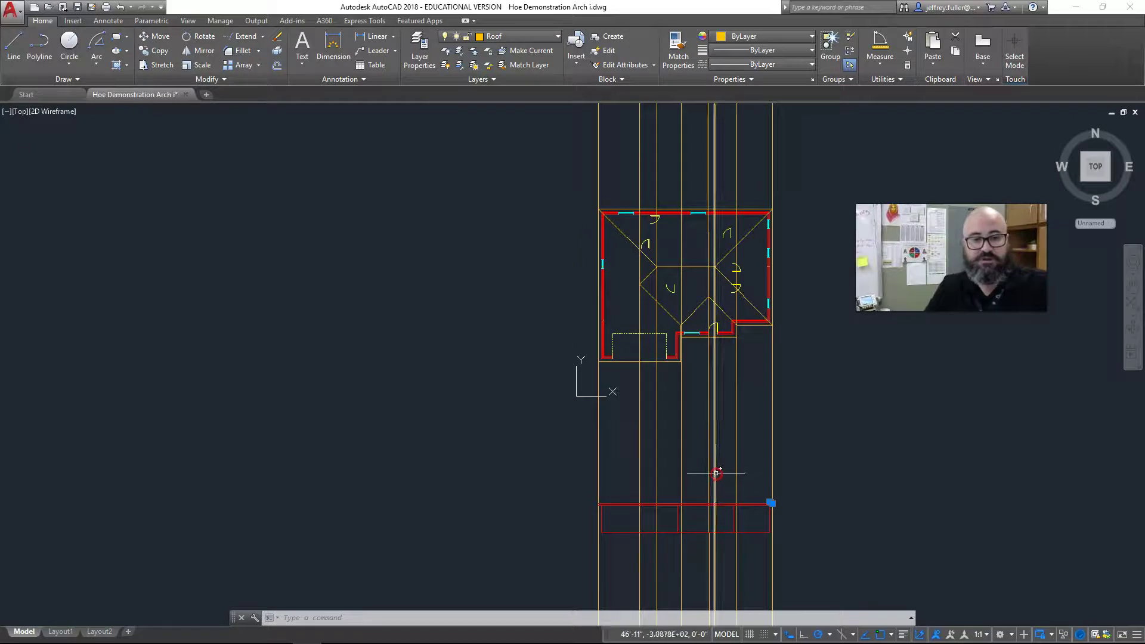
pyautogui.scroll(2, 743, 480)
pyautogui.scroll(4, 743, 480)
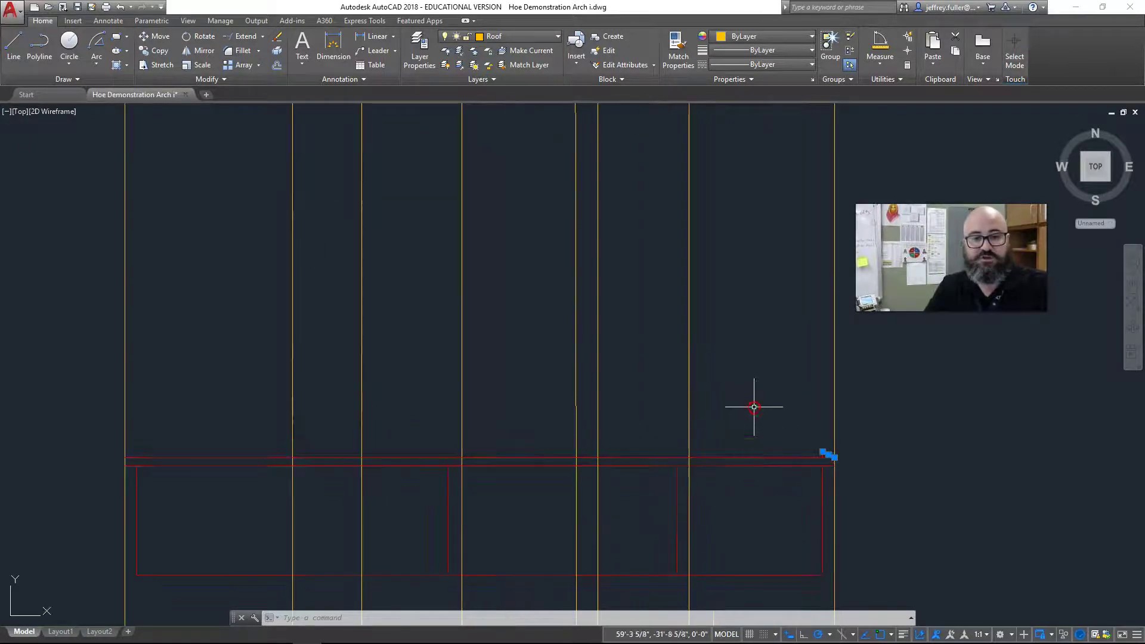
# Give the right eave roof line a 117 angle via its endpoint grip, then reposition its end.
pyautogui.click(831, 456)
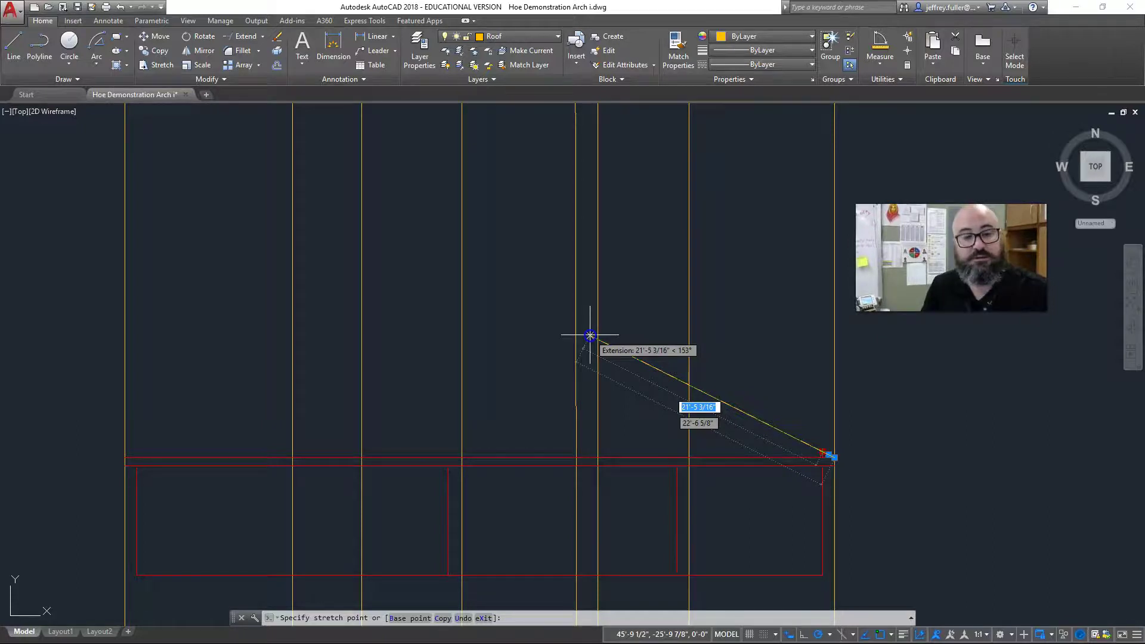
pyautogui.press('Tab')
pyautogui.press('Tab')
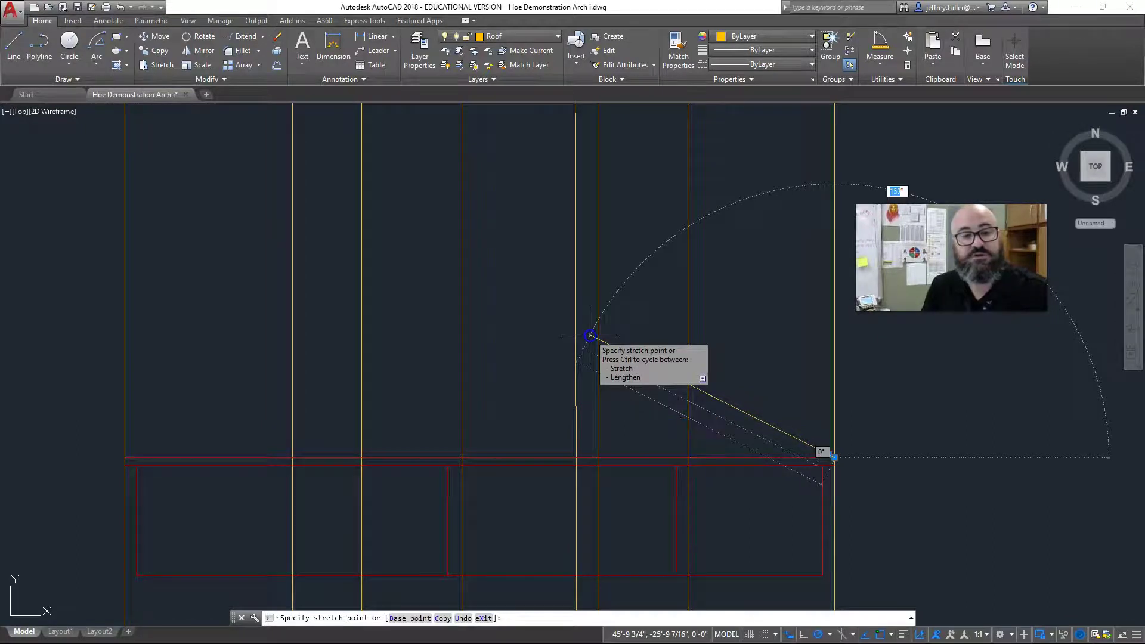
pyautogui.press('Tab')
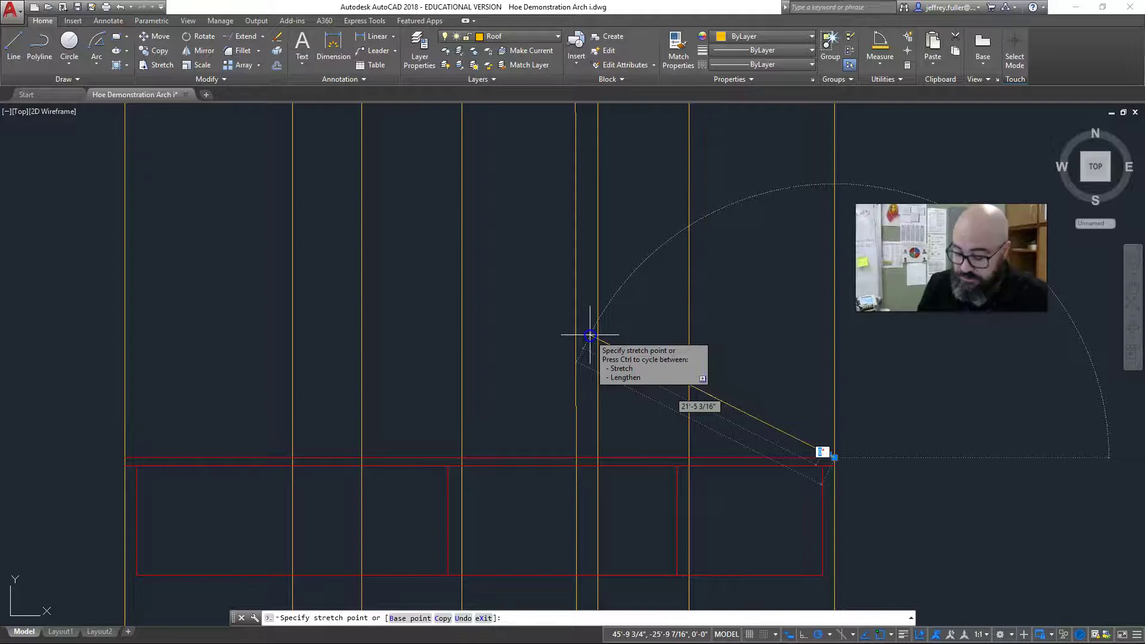
pyautogui.write('117')
pyautogui.press('Return')
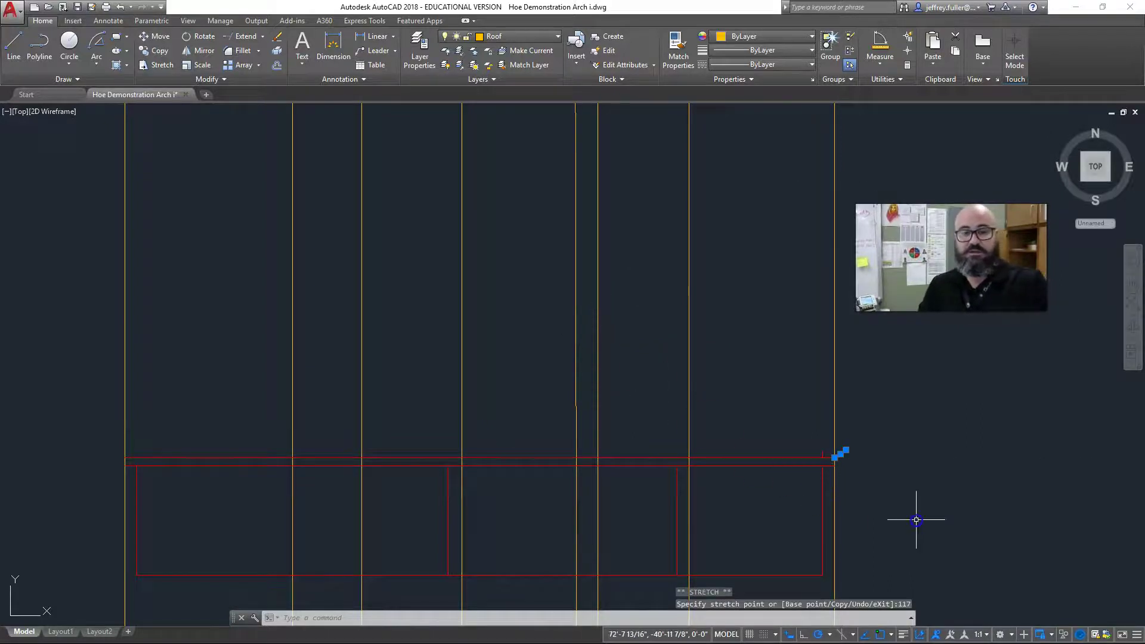
pyautogui.scroll(5, 887, 489)
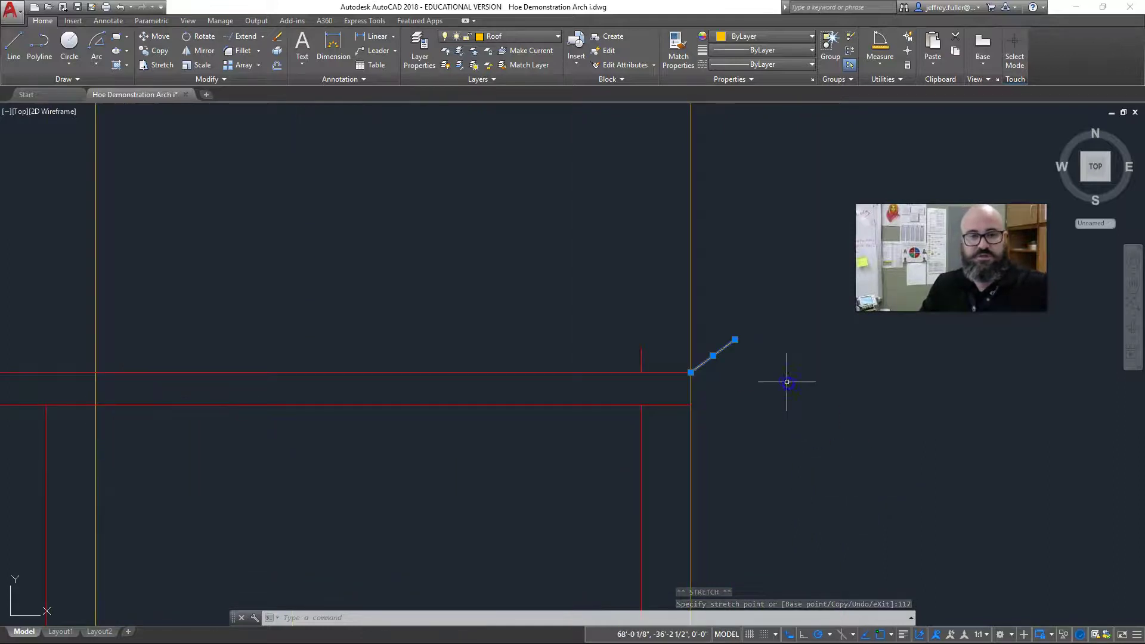
pyautogui.click(735, 339)
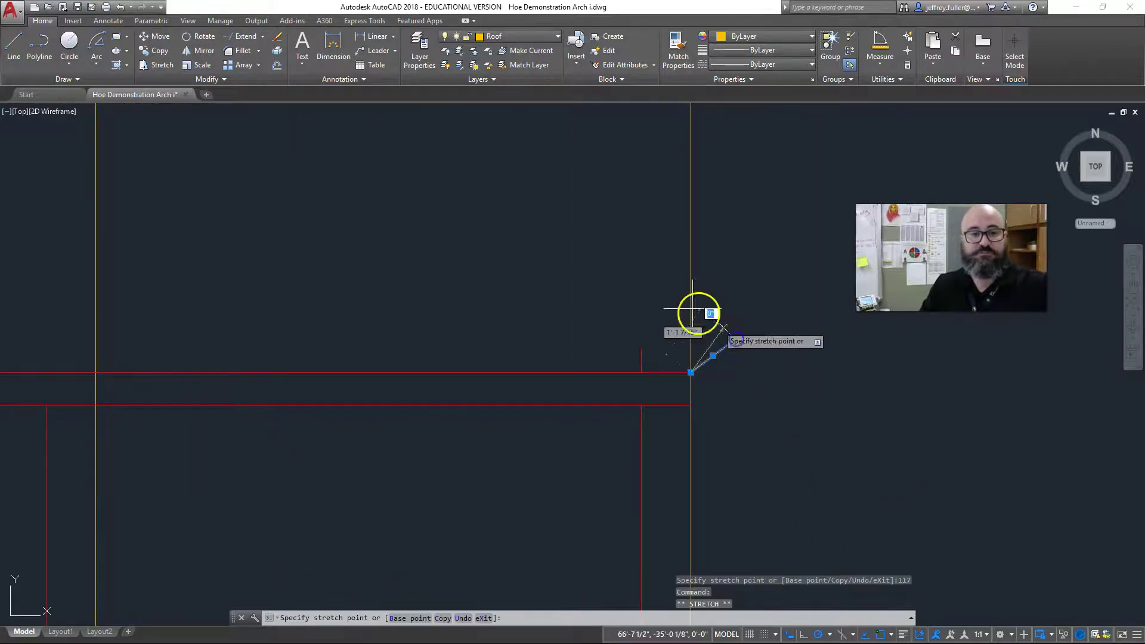
pyautogui.click(641, 347)
pyautogui.moveTo(642, 350)
pyautogui.press('Escape')
pyautogui.scroll(-6, 358, 325)
# Zoom out to the elevation and switch Object Snap (OSNAP) off on the status bar.
pyautogui.scroll(-5, 774, 438)
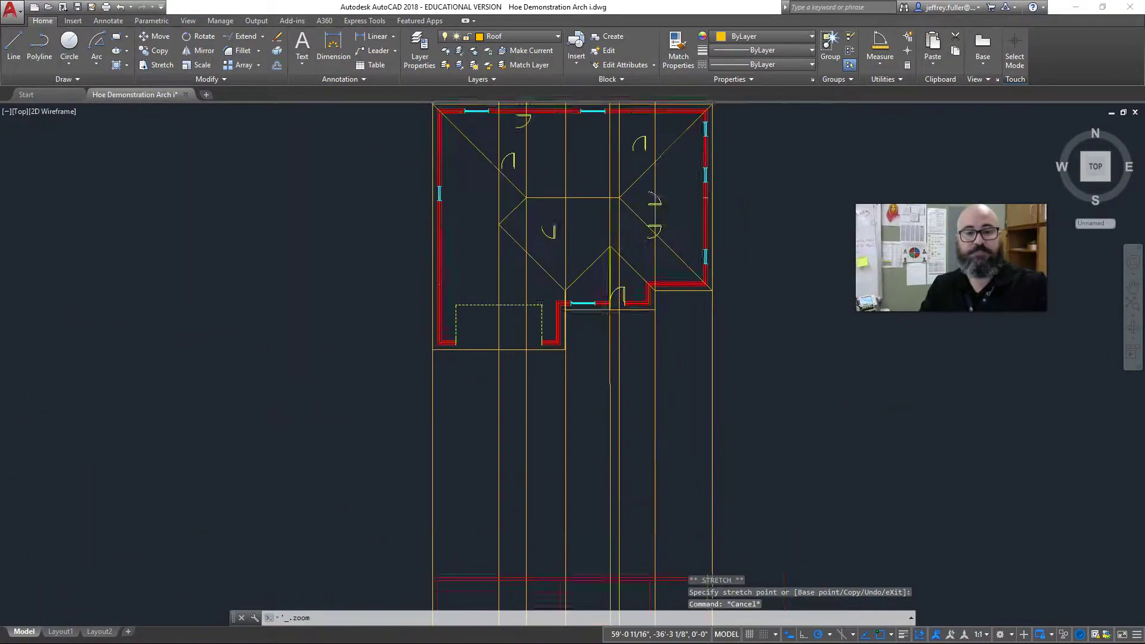
pyautogui.middleClick(703, 478)
pyautogui.middleClick(703, 477)
pyautogui.scroll(4, 716, 490)
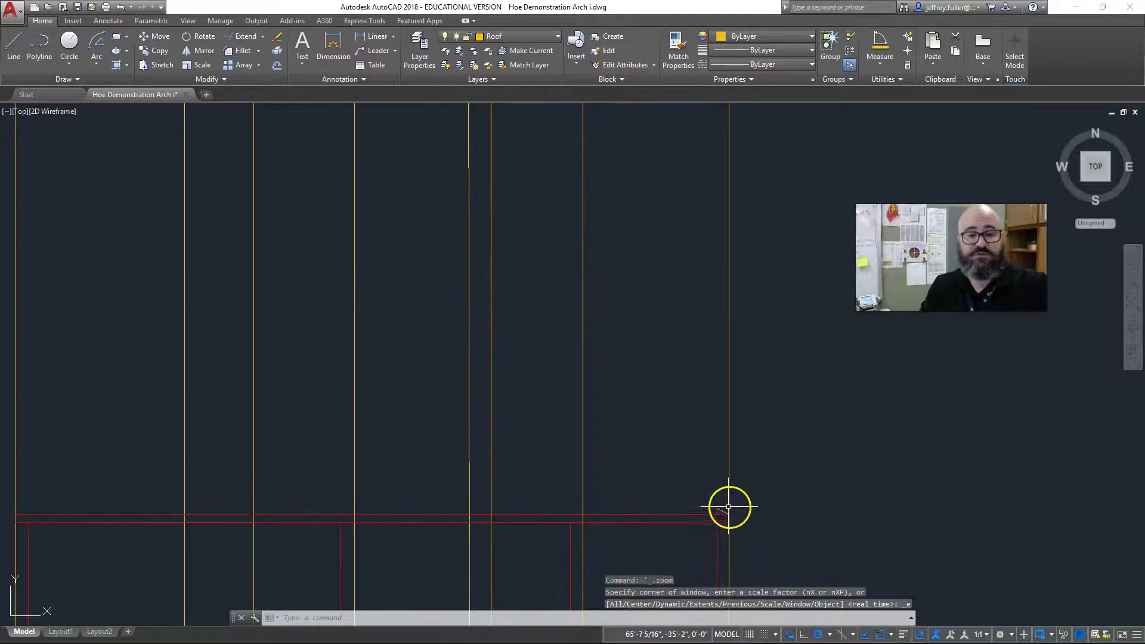
pyautogui.click(724, 510)
pyautogui.click(724, 511)
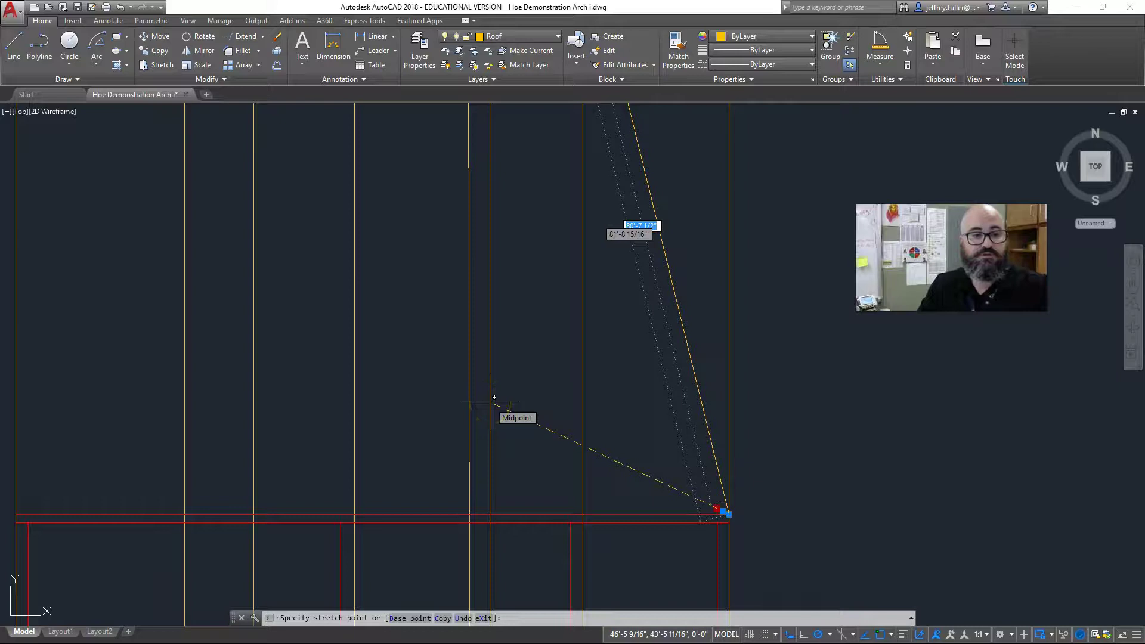
pyautogui.press('Escape')
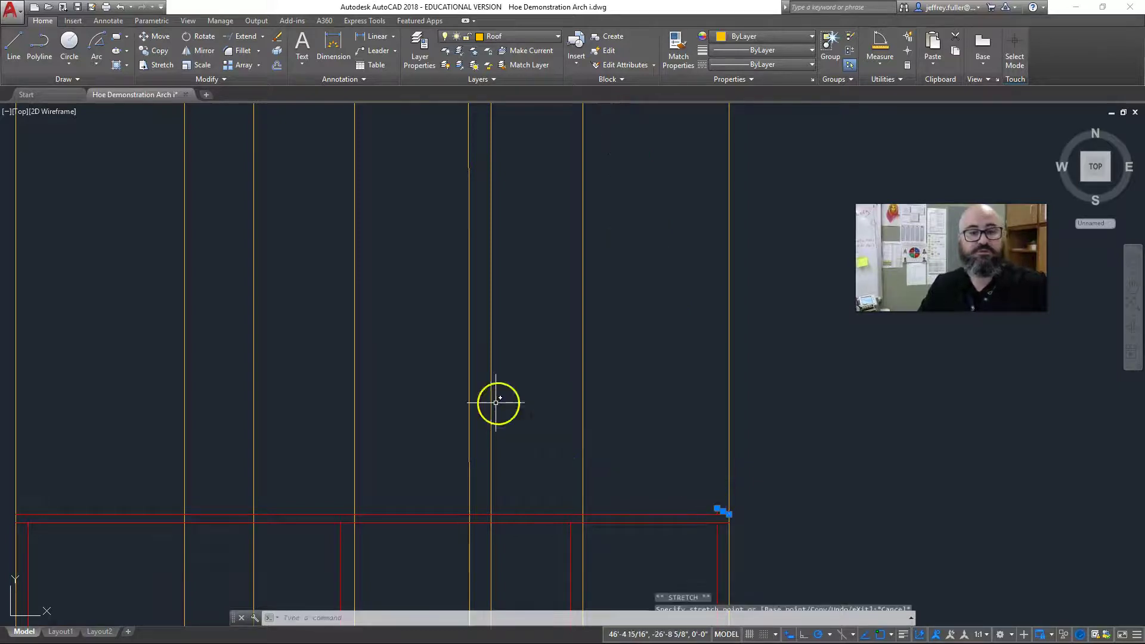
pyautogui.moveTo(789, 385); pyautogui.dragTo(819, 329, button='middle')
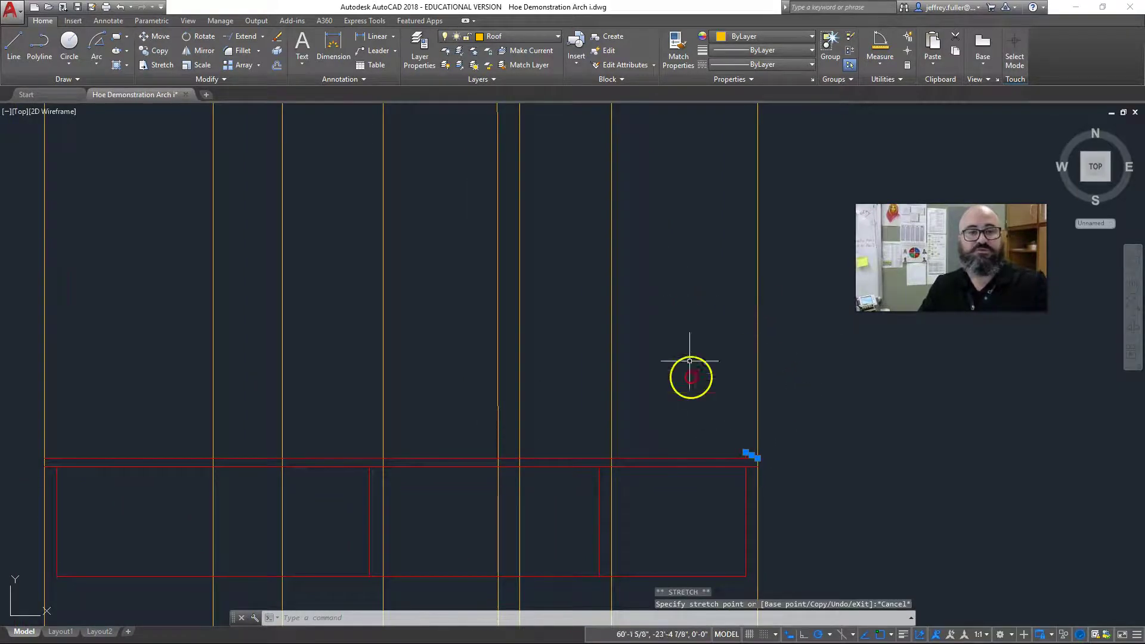
pyautogui.scroll(-6, 621, 245)
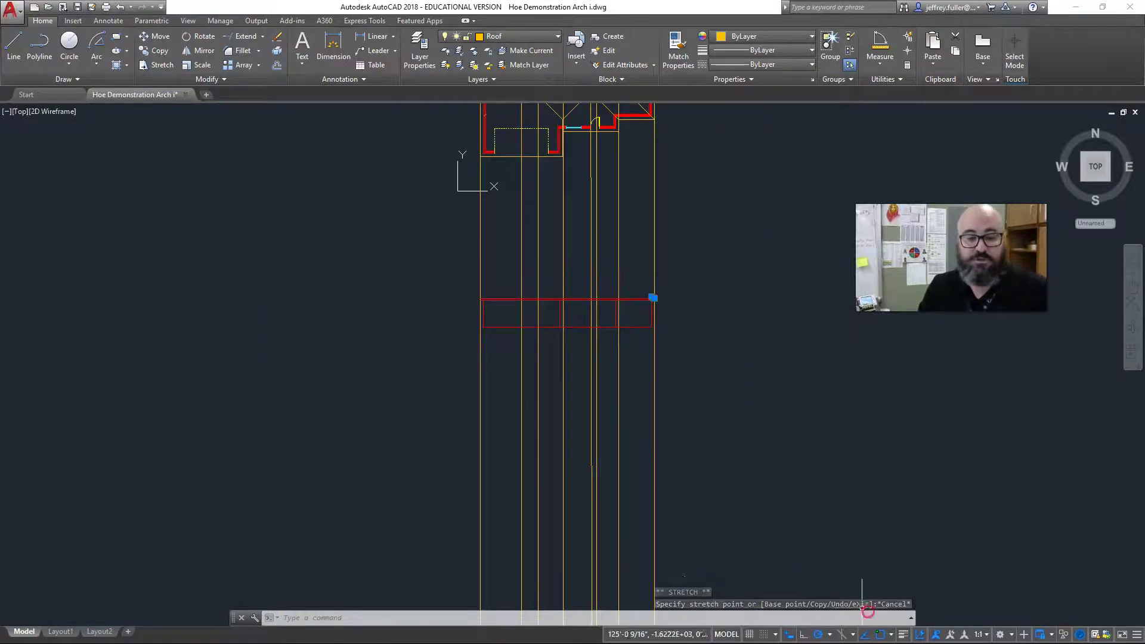
pyautogui.click(884, 638)
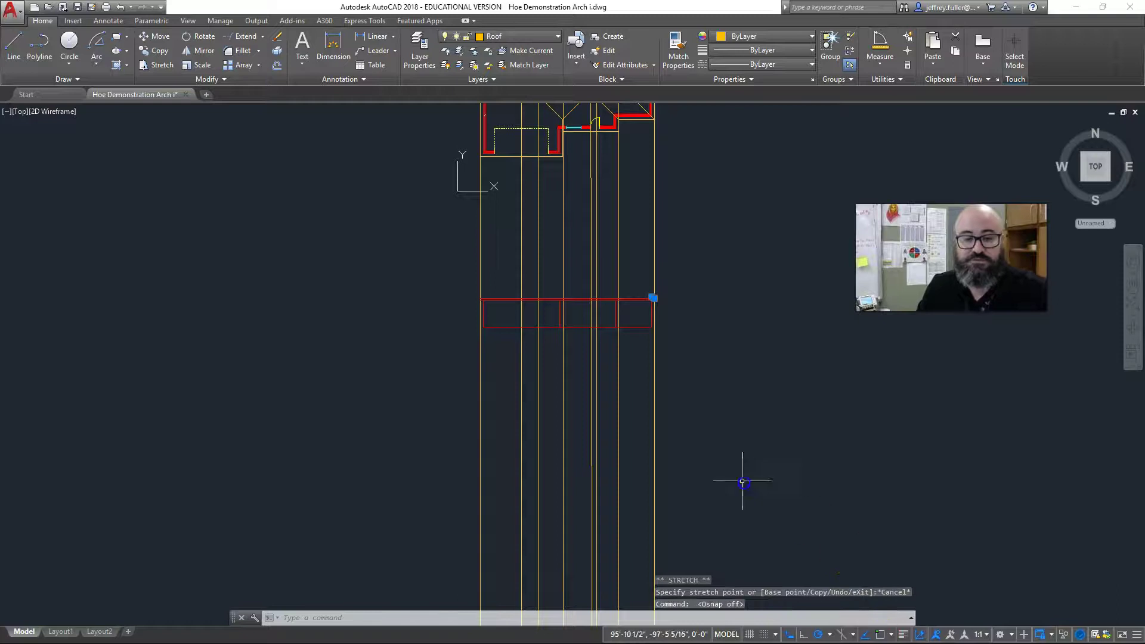
pyautogui.scroll(4, 569, 406)
pyautogui.moveTo(567, 434); pyautogui.dragTo(578, 563, button='middle')
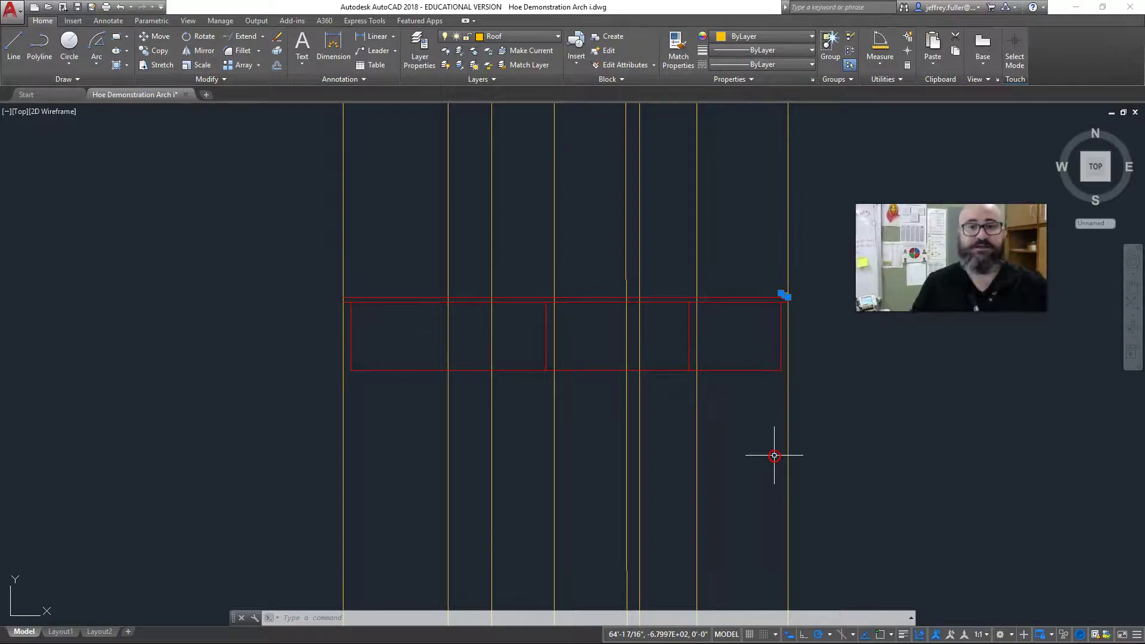
# Drag the short right-eave roof line's endpoint up and left, lengthening it past a yellow projection line.
pyautogui.scroll(2, 733, 335)
pyautogui.scroll(-4, 632, 466)
pyautogui.middleClick(633, 465)
pyautogui.middleClick(633, 465)
pyautogui.scroll(6, 695, 531)
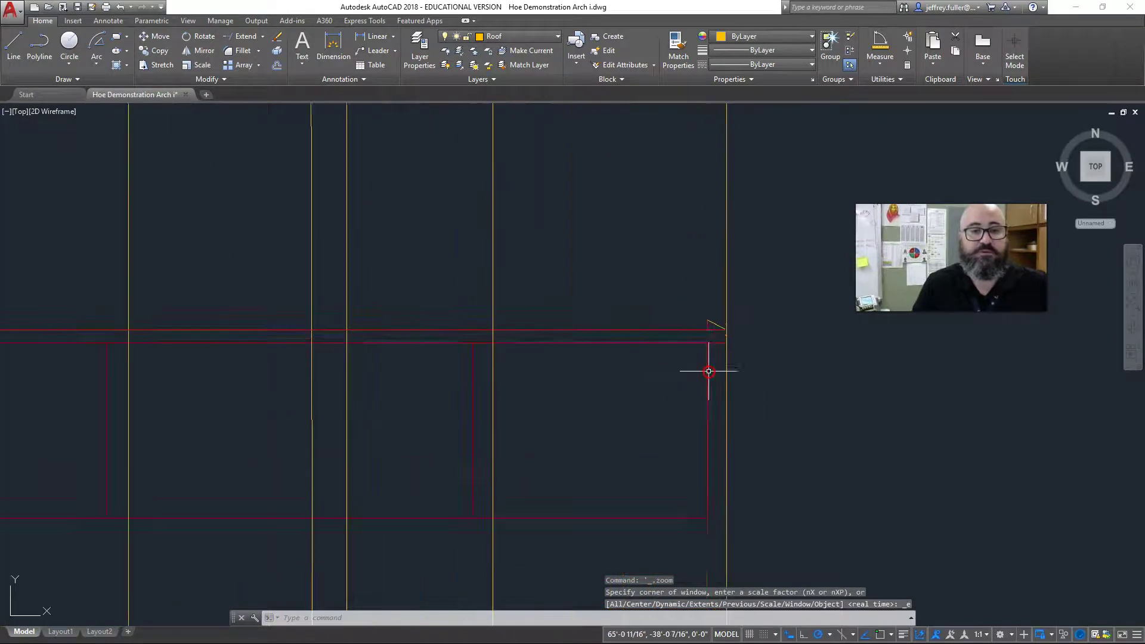
pyautogui.scroll(2, 708, 371)
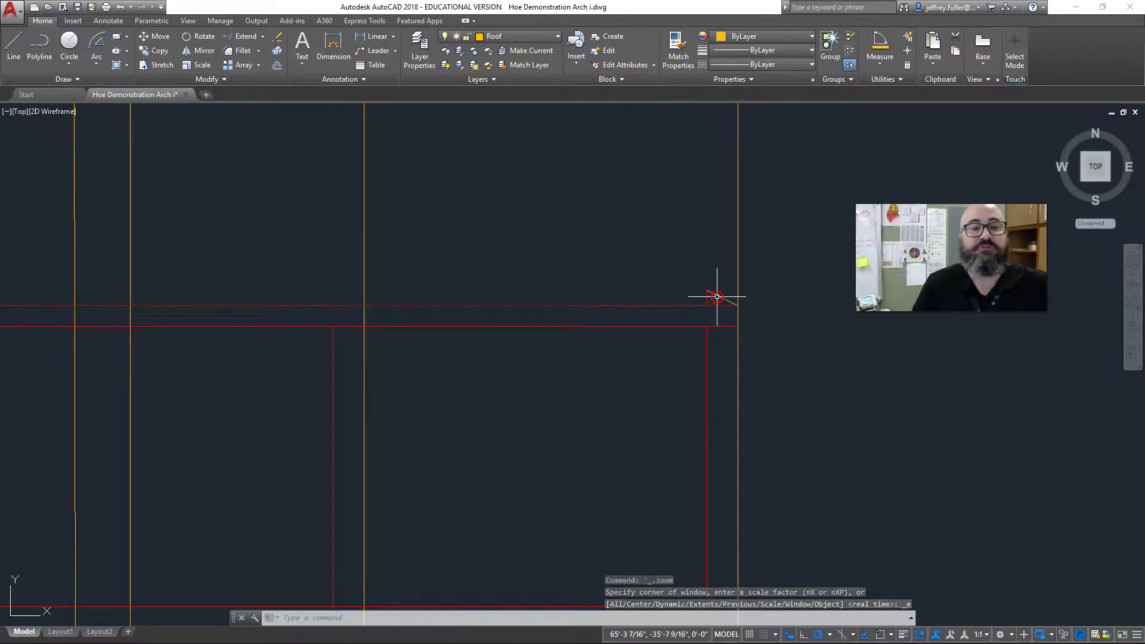
pyautogui.click(718, 296)
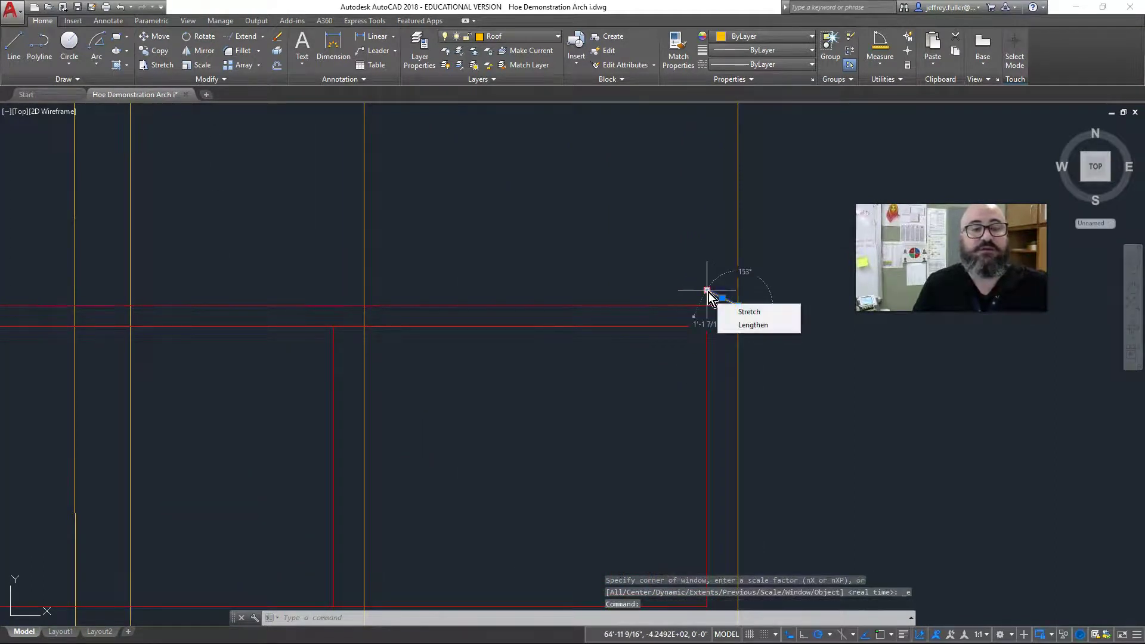
pyautogui.click(708, 292)
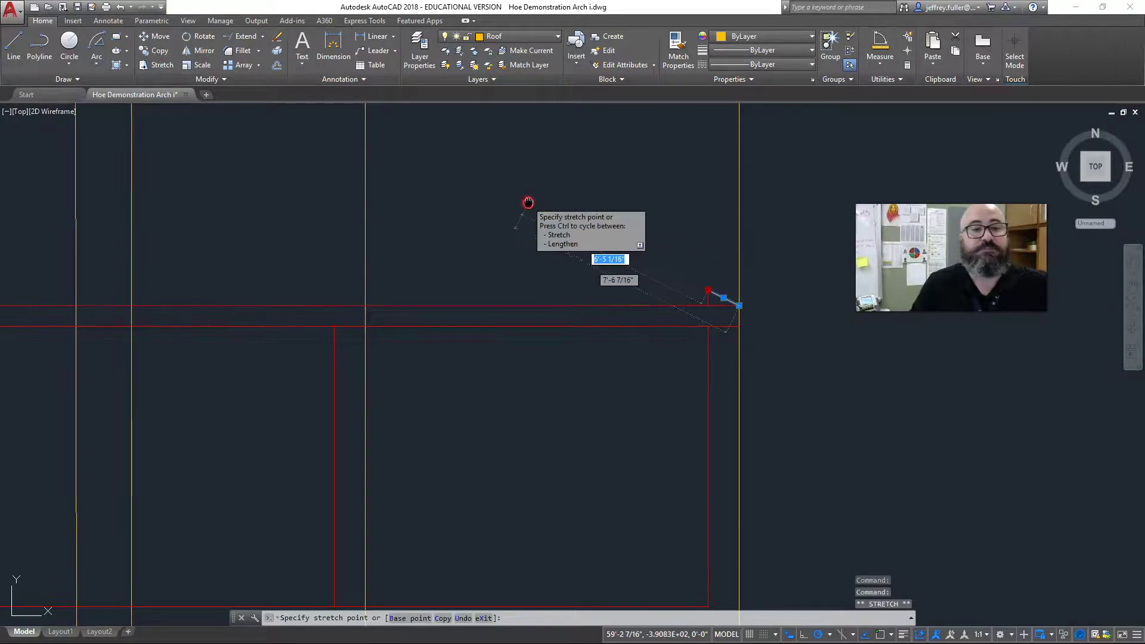
pyautogui.moveTo(529, 205); pyautogui.dragTo(737, 319, button='middle')
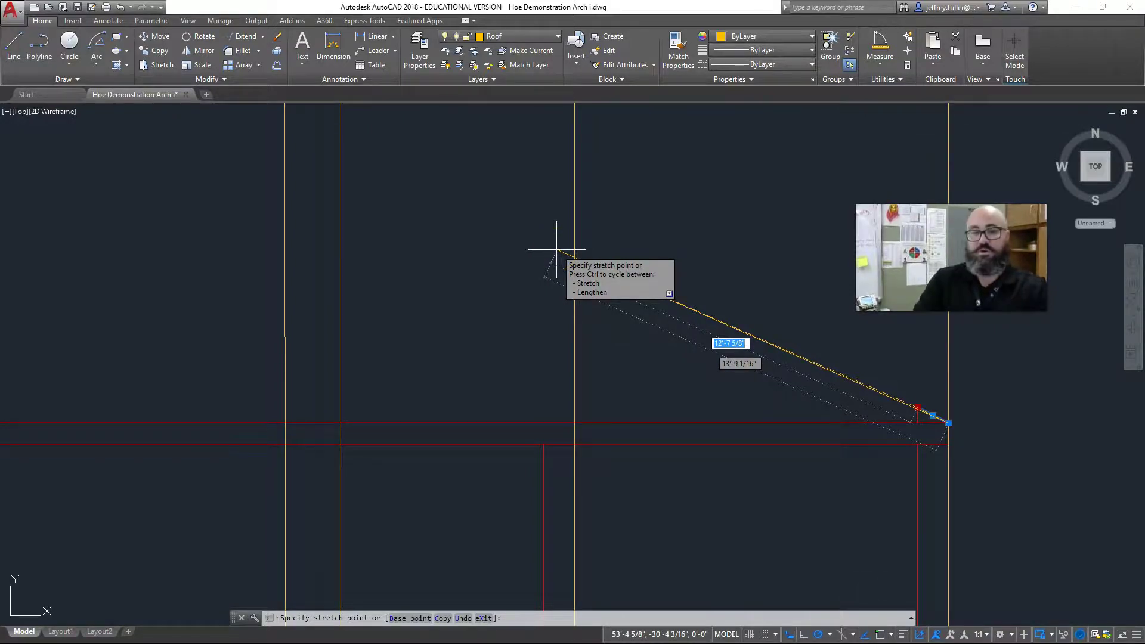
pyautogui.moveTo(556, 249); pyautogui.dragTo(547, 221)
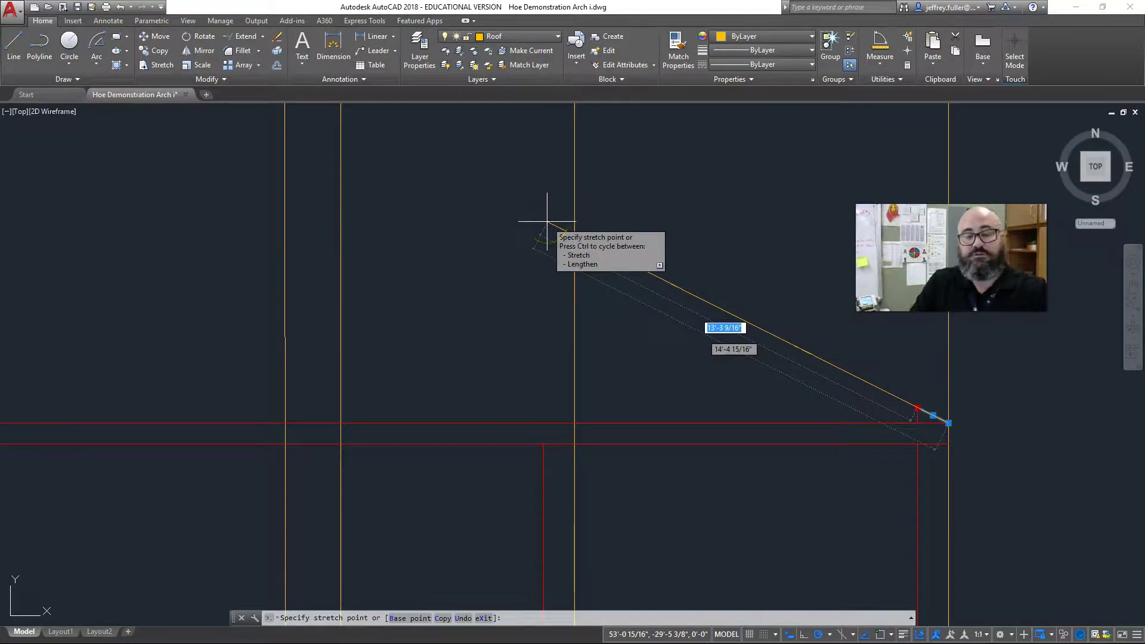
pyautogui.click(531, 258)
pyautogui.moveTo(531, 258); pyautogui.dragTo(529, 213)
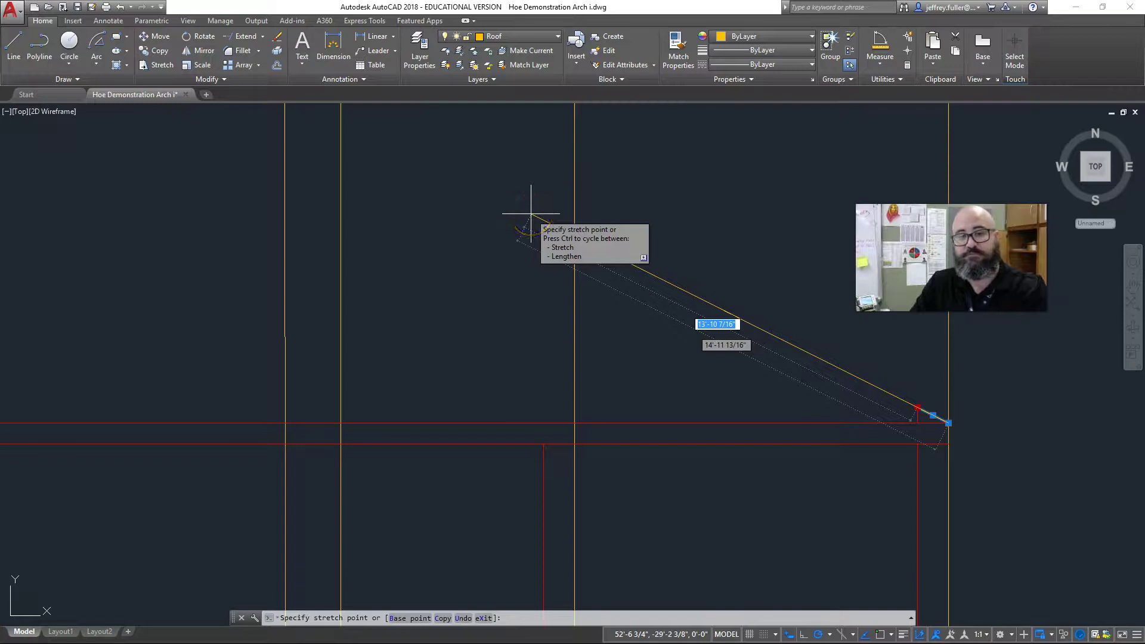
pyautogui.click(531, 214)
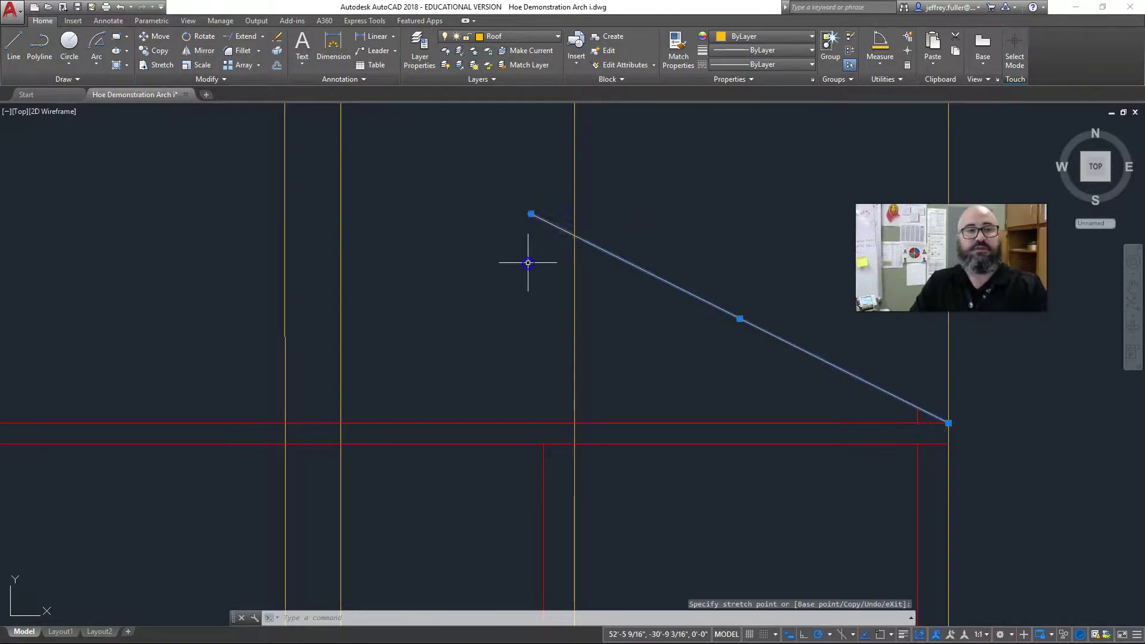
pyautogui.press('Escape')
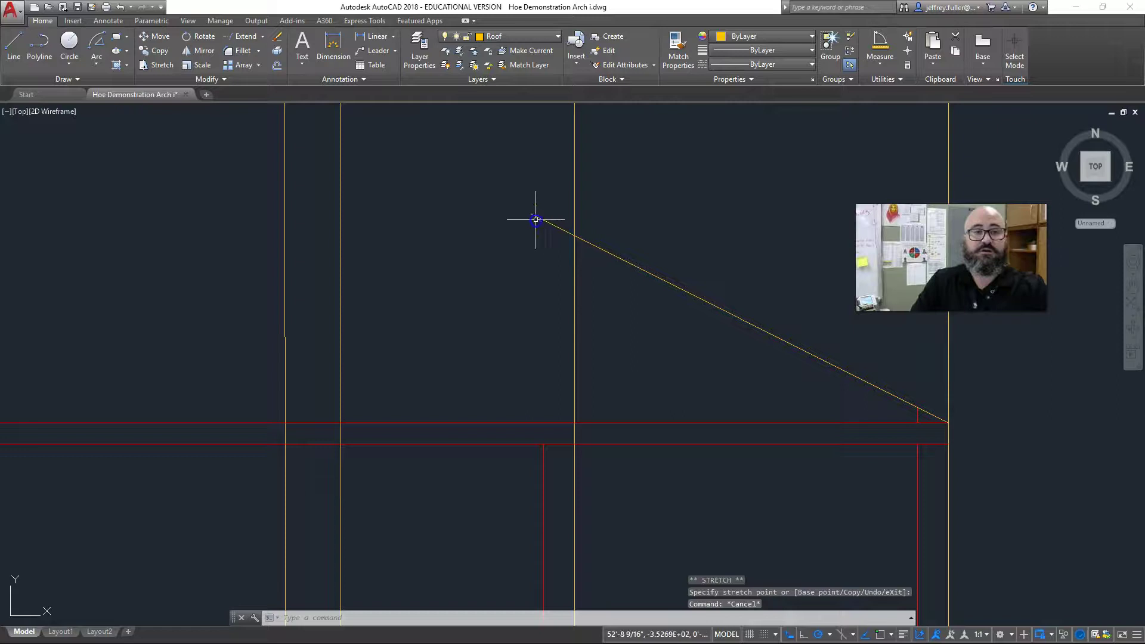
# Trim the sloped roof line's overshoot beyond the vertical line with TR.
pyautogui.write('tr')
pyautogui.press('Return')
pyautogui.press('Return')
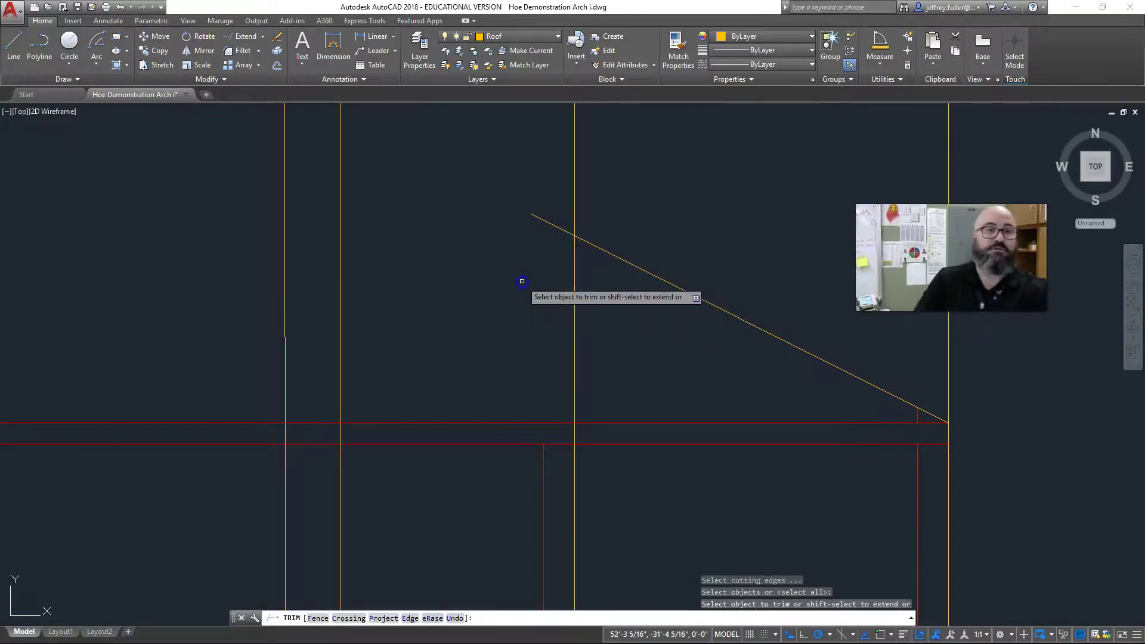
pyautogui.click(543, 222)
pyautogui.scroll(-5, 522, 316)
pyautogui.moveTo(520, 322); pyautogui.dragTo(640, 386, button='middle')
pyautogui.scroll(-6, 640, 386)
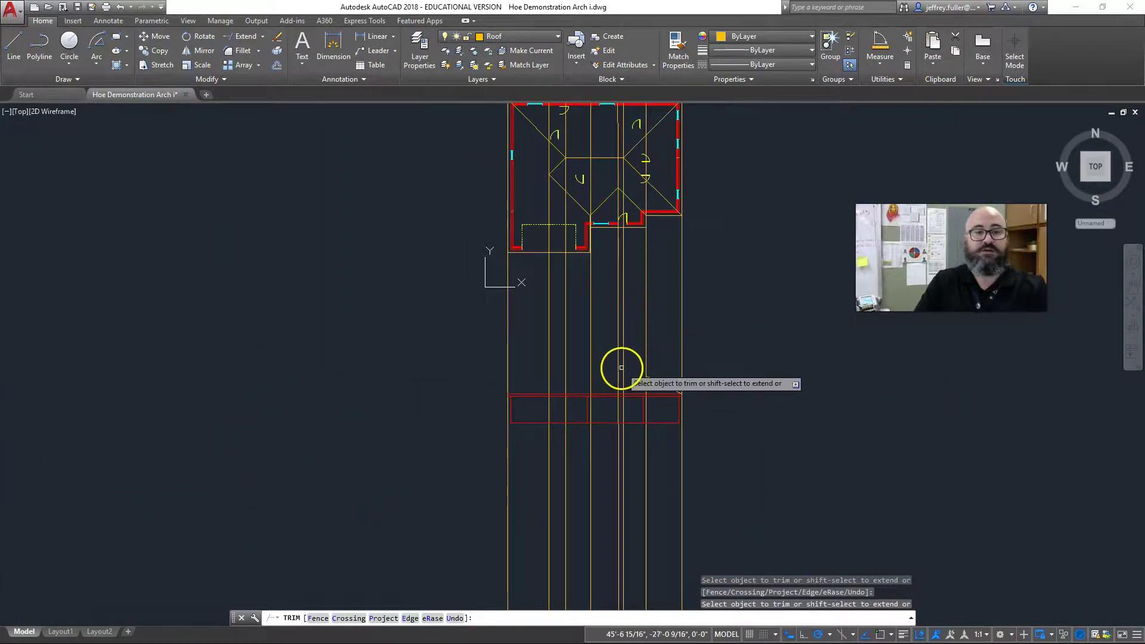
pyautogui.scroll(6, 623, 366)
pyautogui.press('Escape')
pyautogui.press('Escape')
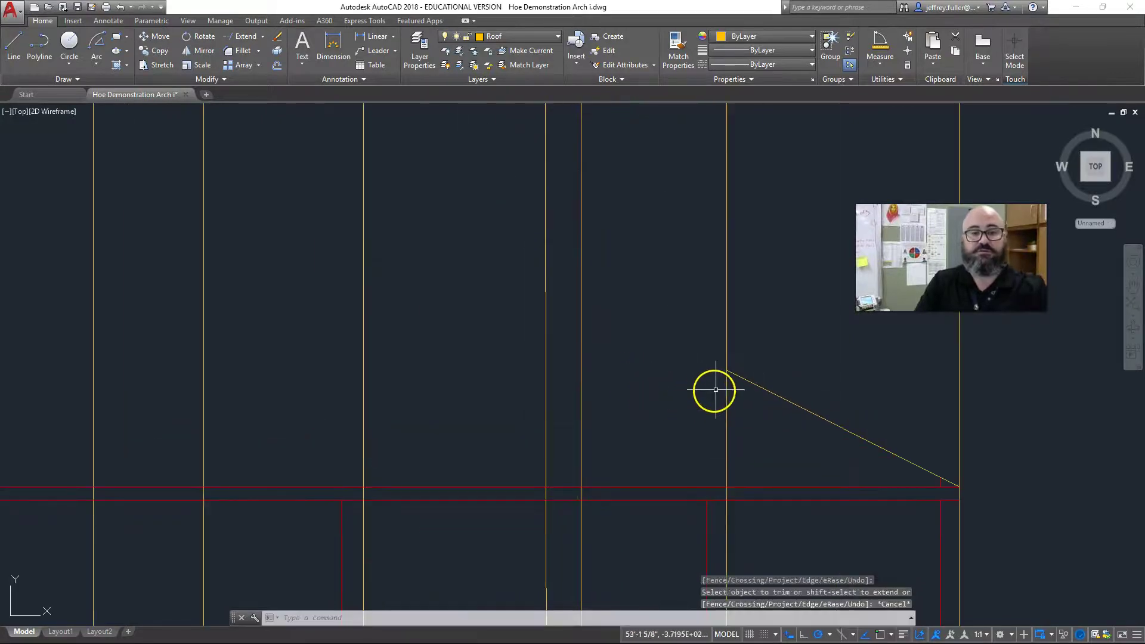
# Move the sloped roof line's left endpoint to shape the right roof slope toward the centre.
pyautogui.click(758, 385)
pyautogui.click(727, 371)
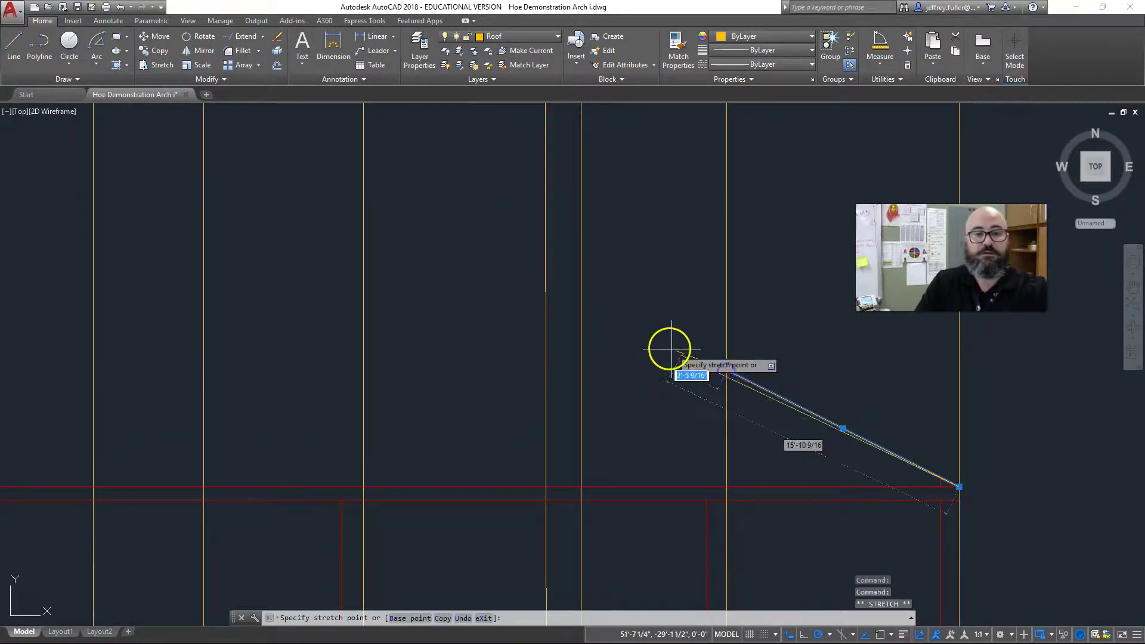
pyautogui.click(582, 297)
pyautogui.press('Escape')
pyautogui.scroll(-5, 634, 395)
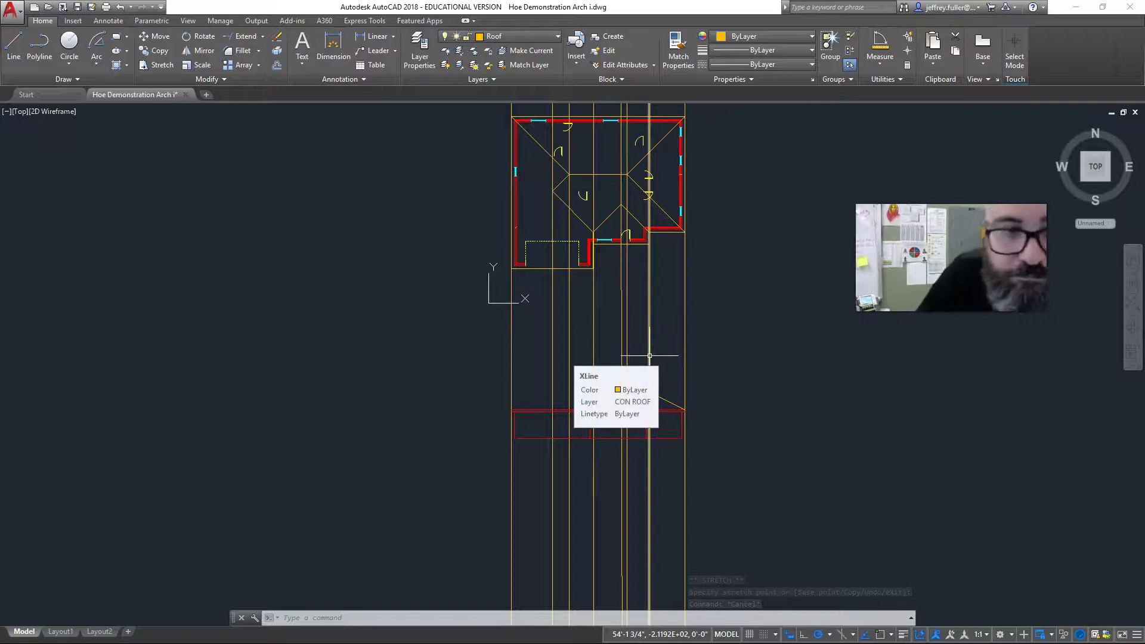
pyautogui.click(657, 347)
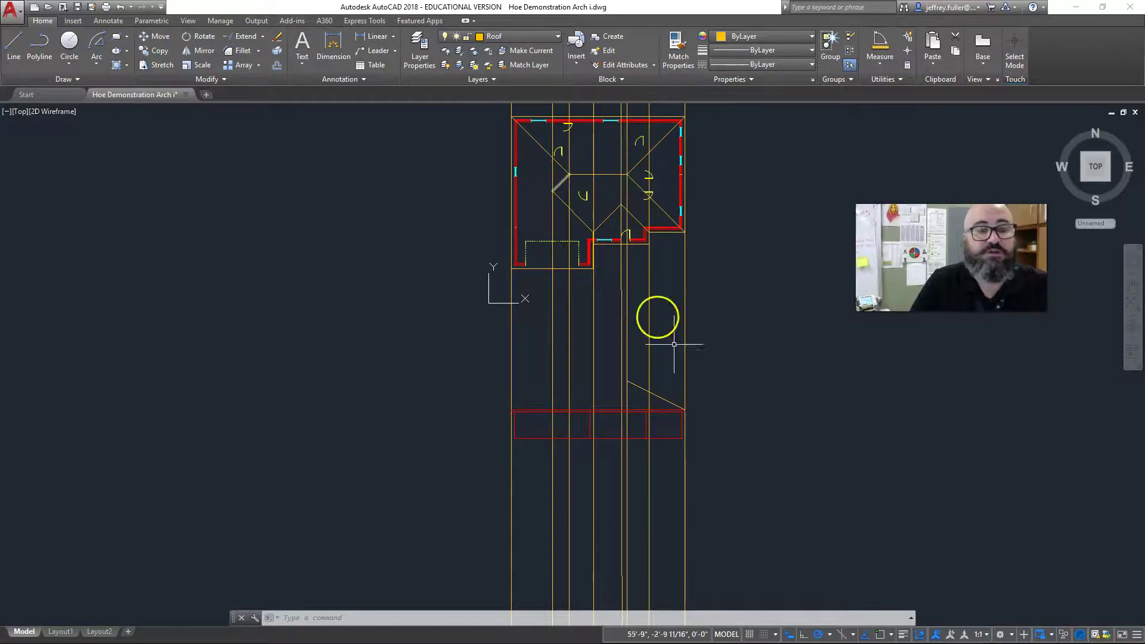
# Draw the flat roof top leftward from the right slope's peak and begin the left slope at 153°.
pyautogui.click(14, 43)
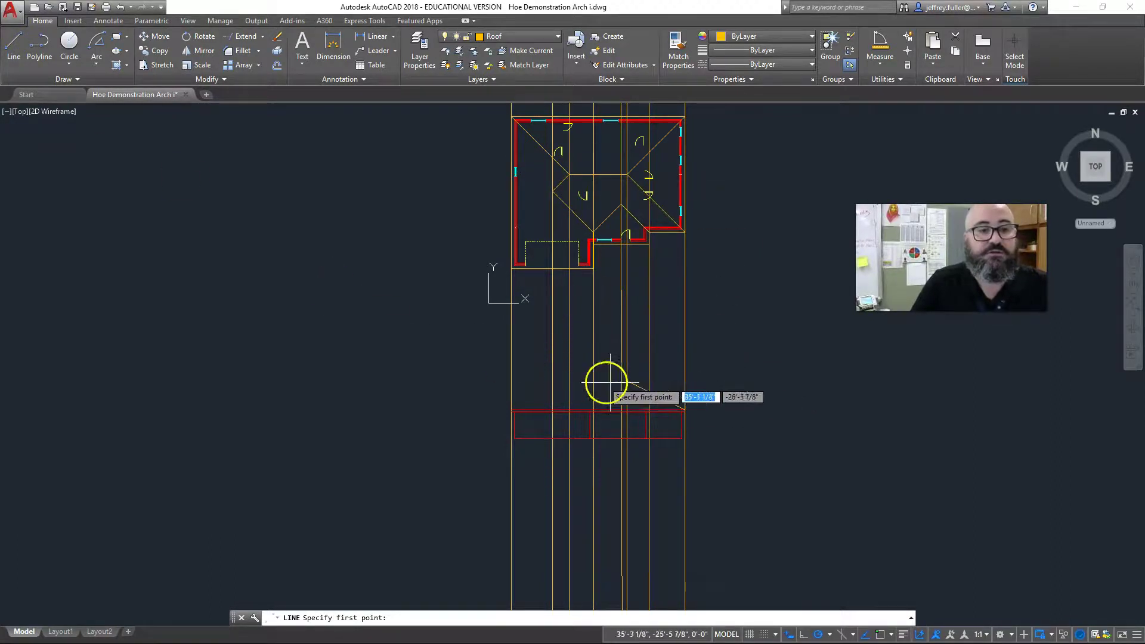
pyautogui.scroll(2, 628, 383)
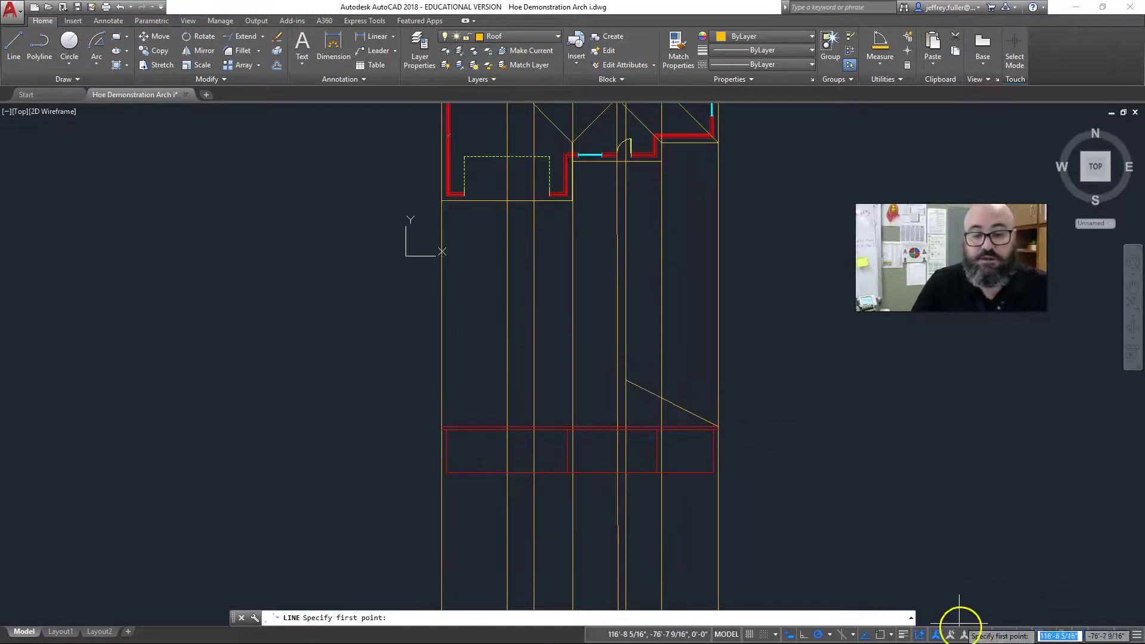
pyautogui.click(626, 381)
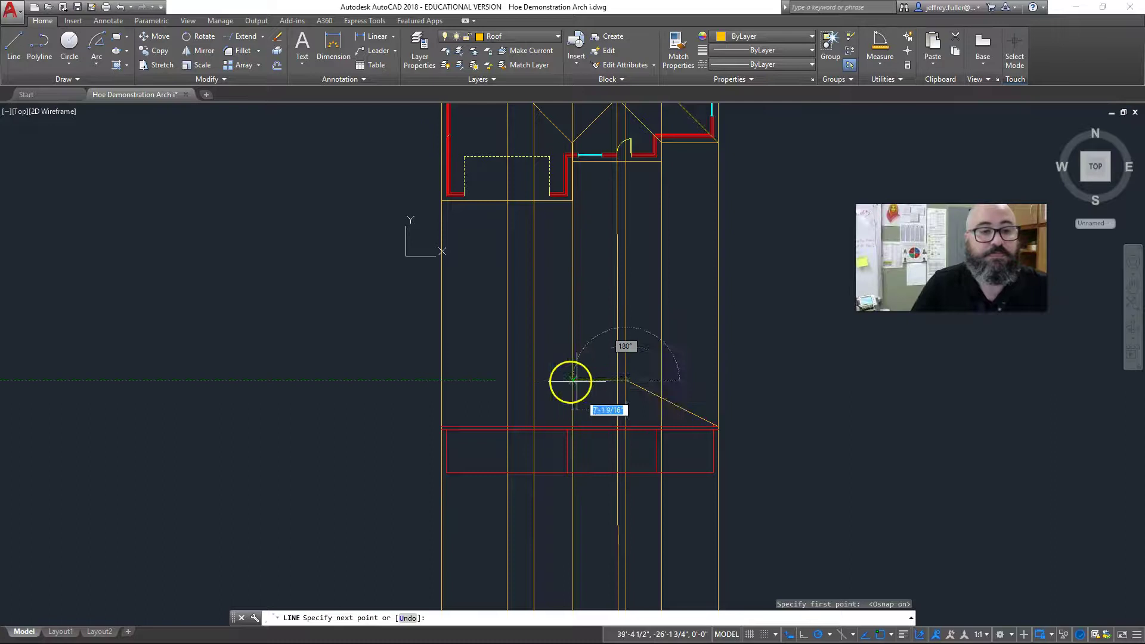
pyautogui.click(526, 381)
pyautogui.scroll(-6, 530, 380)
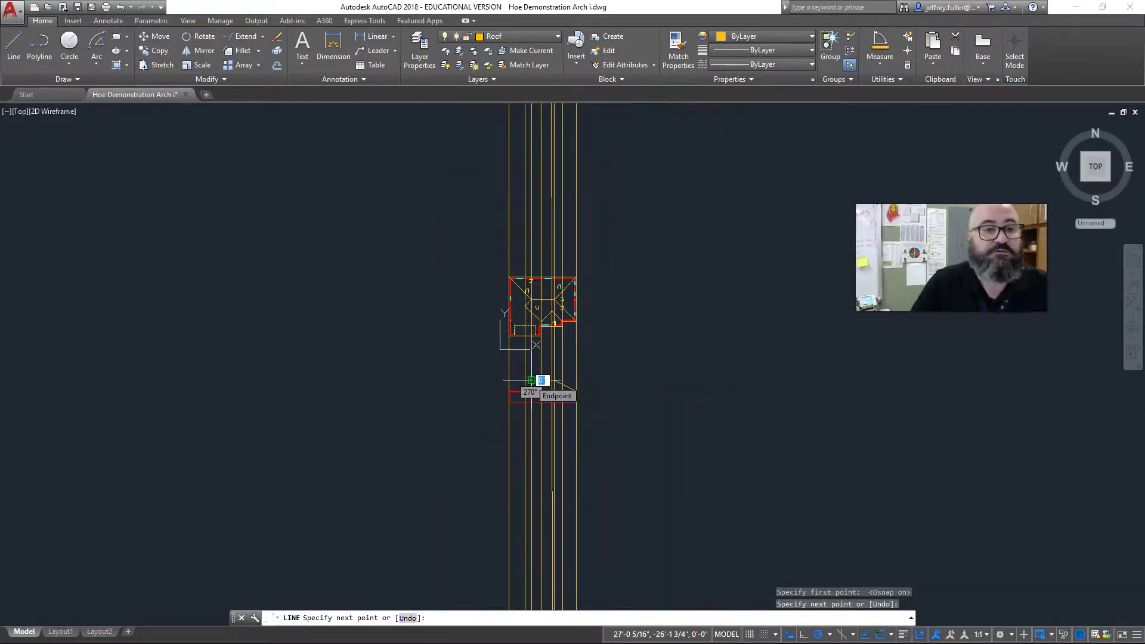
pyautogui.scroll(2, 531, 380)
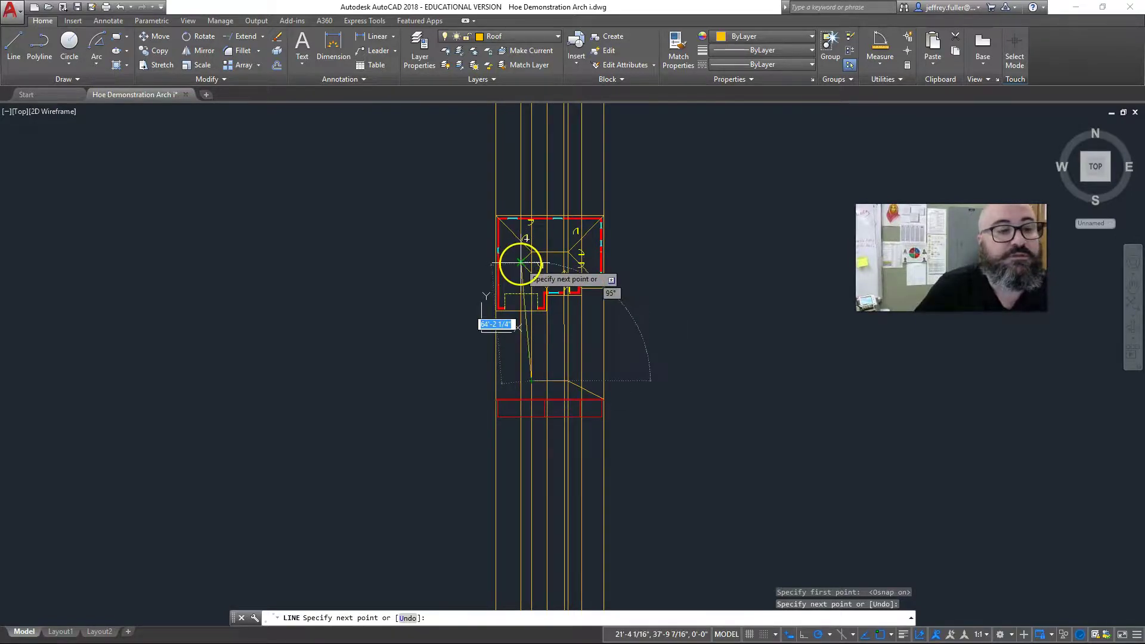
pyautogui.scroll(4, 521, 391)
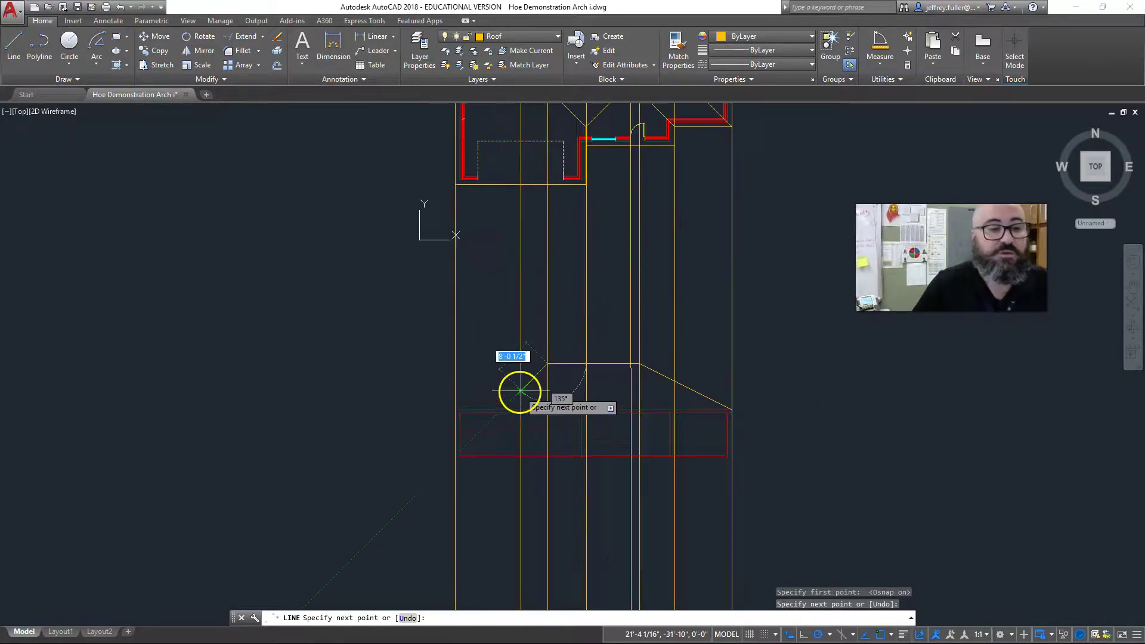
pyautogui.scroll(2, 520, 391)
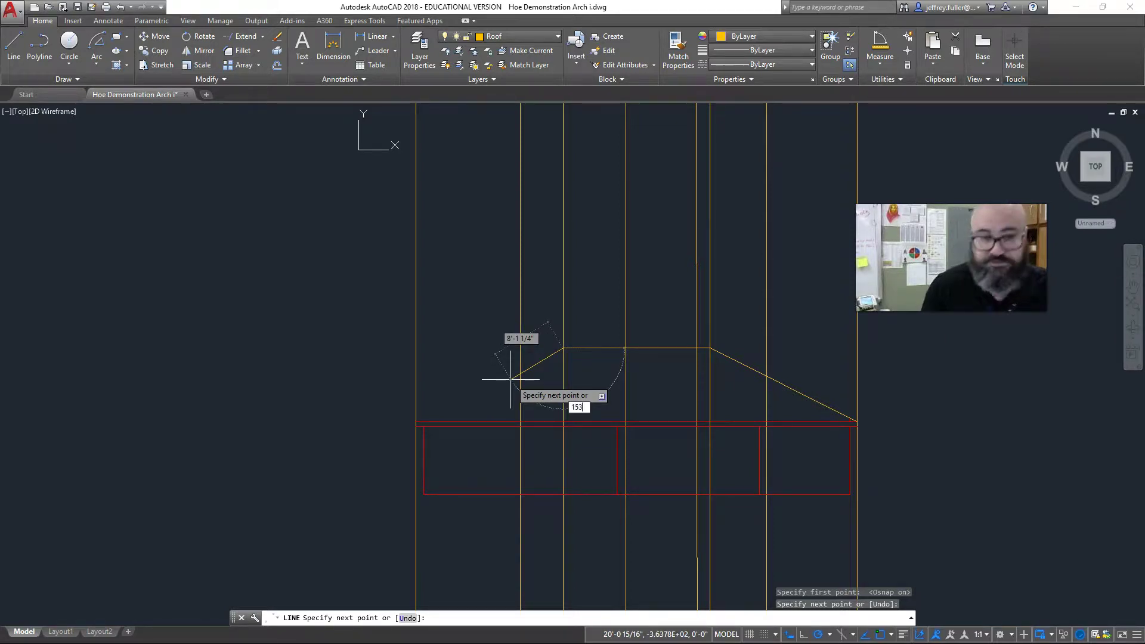
# Finish the short left slope line and stretch its lower end onto the left guide line.
pyautogui.press('Return')
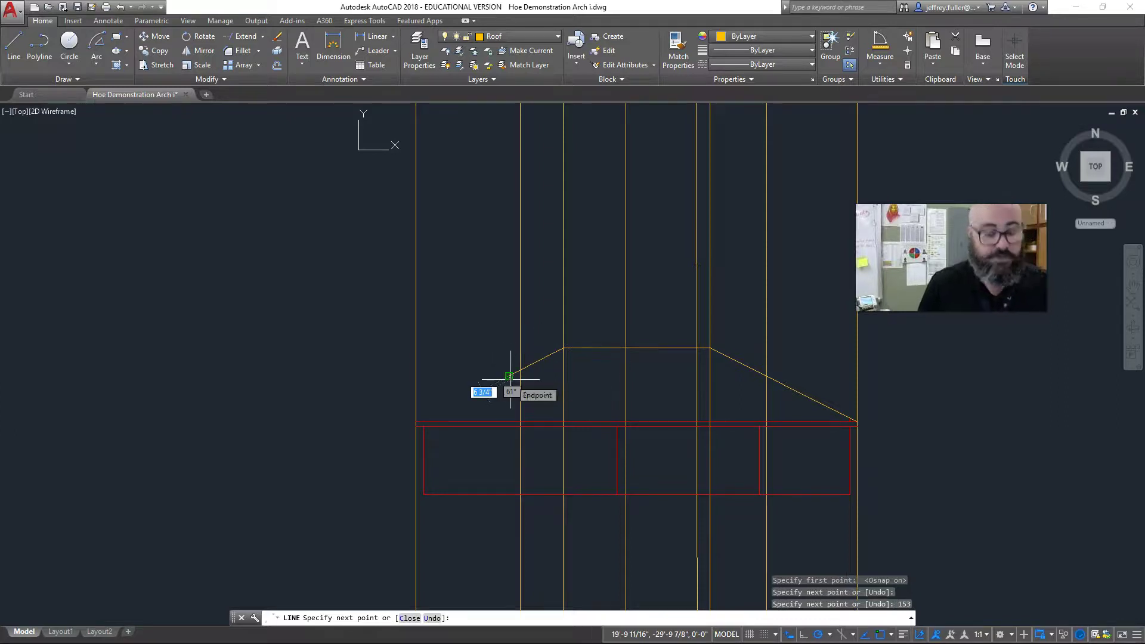
pyautogui.press('Escape')
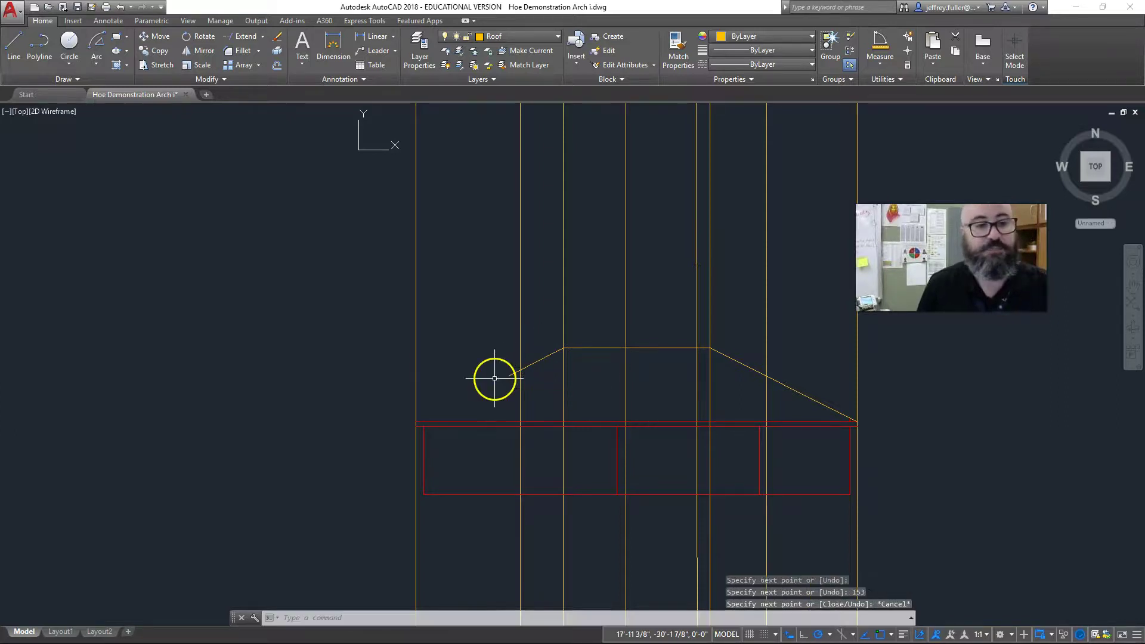
pyautogui.scroll(4, 493, 378)
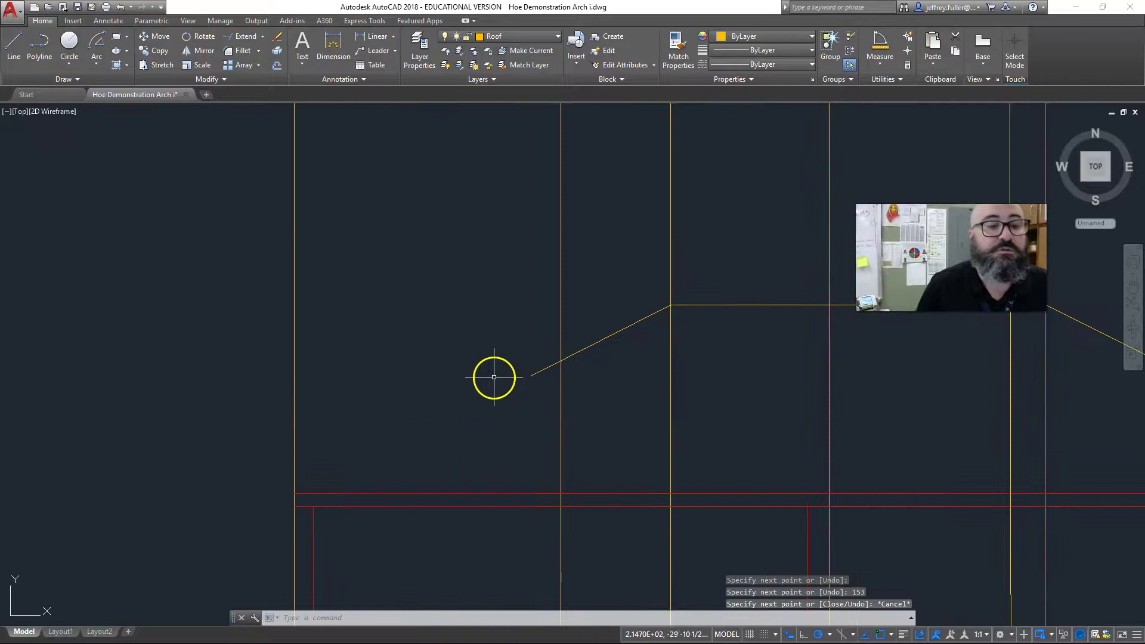
pyautogui.click(545, 368)
pyautogui.click(531, 375)
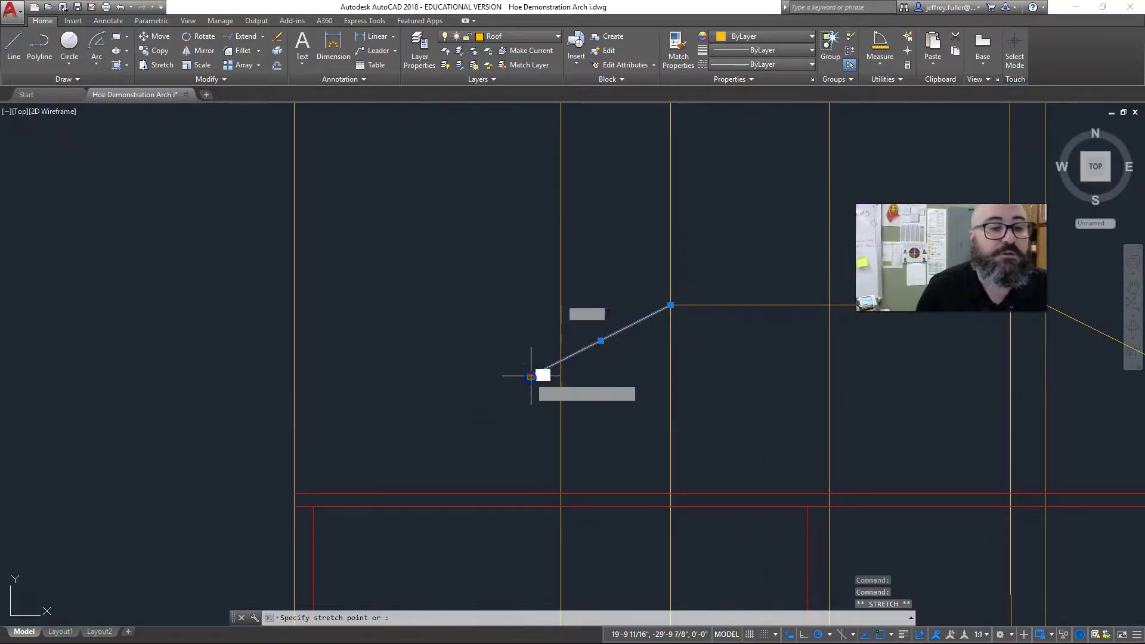
pyautogui.click(560, 361)
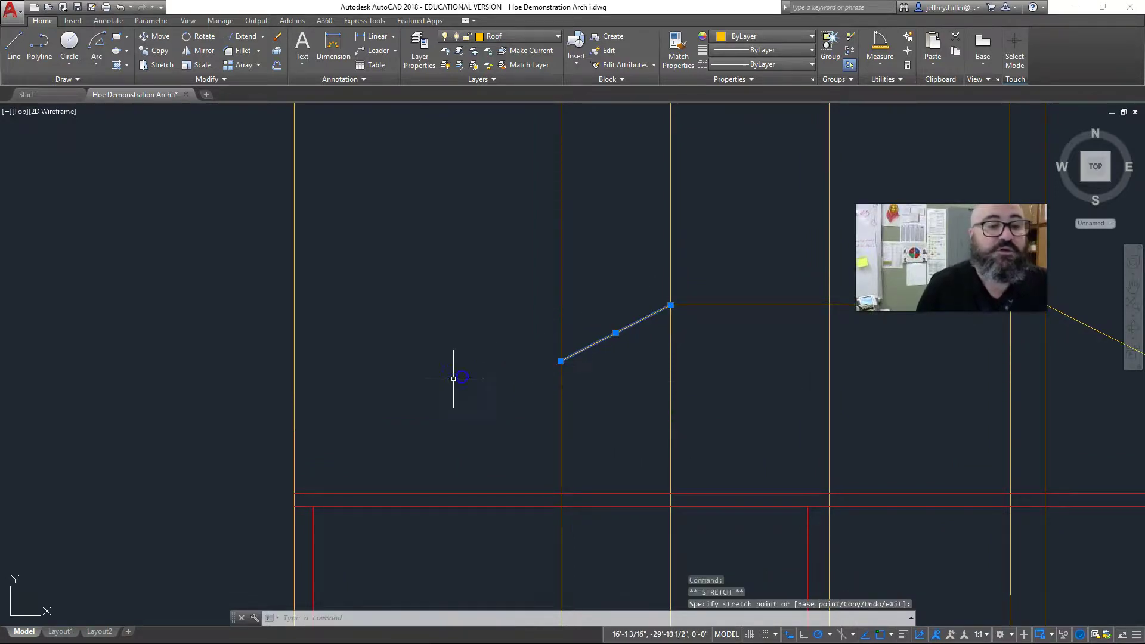
pyautogui.scroll(-3, 448, 384)
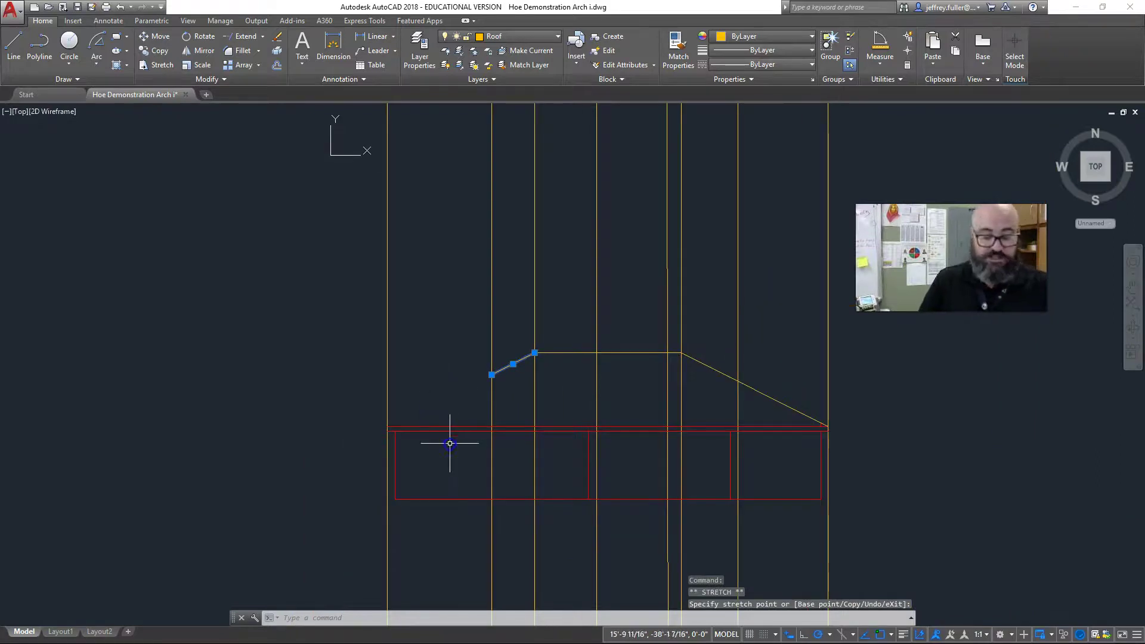
pyautogui.press('Escape')
# Stretch the left roof slope's lower endpoint down to the wall outline's left corner.
pyautogui.scroll(-5, 450, 442)
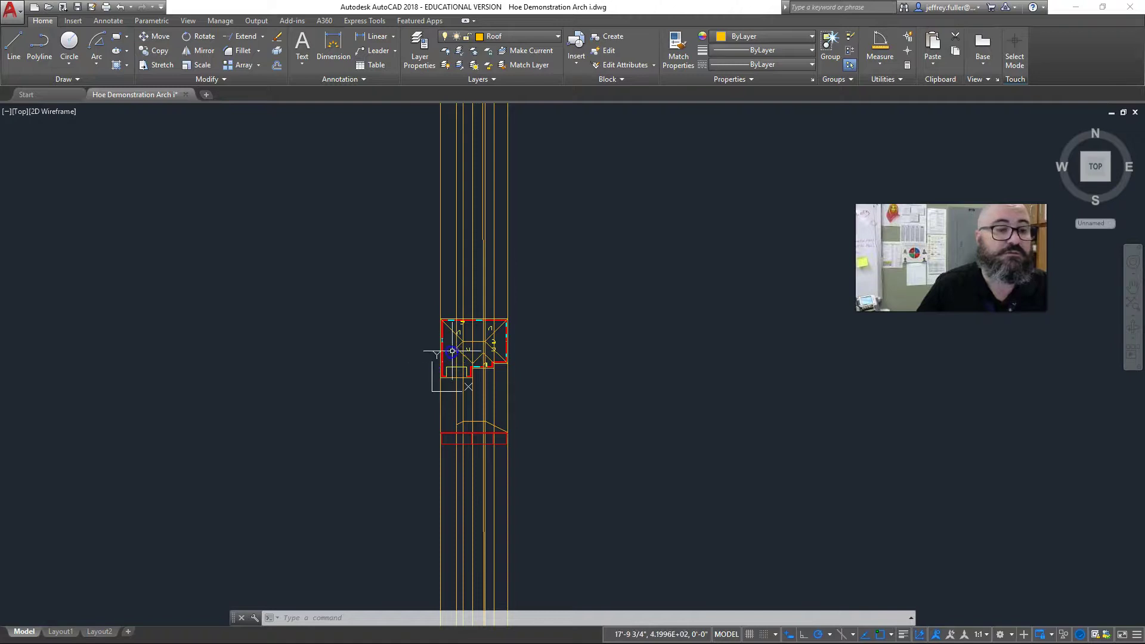
pyautogui.scroll(4, 435, 398)
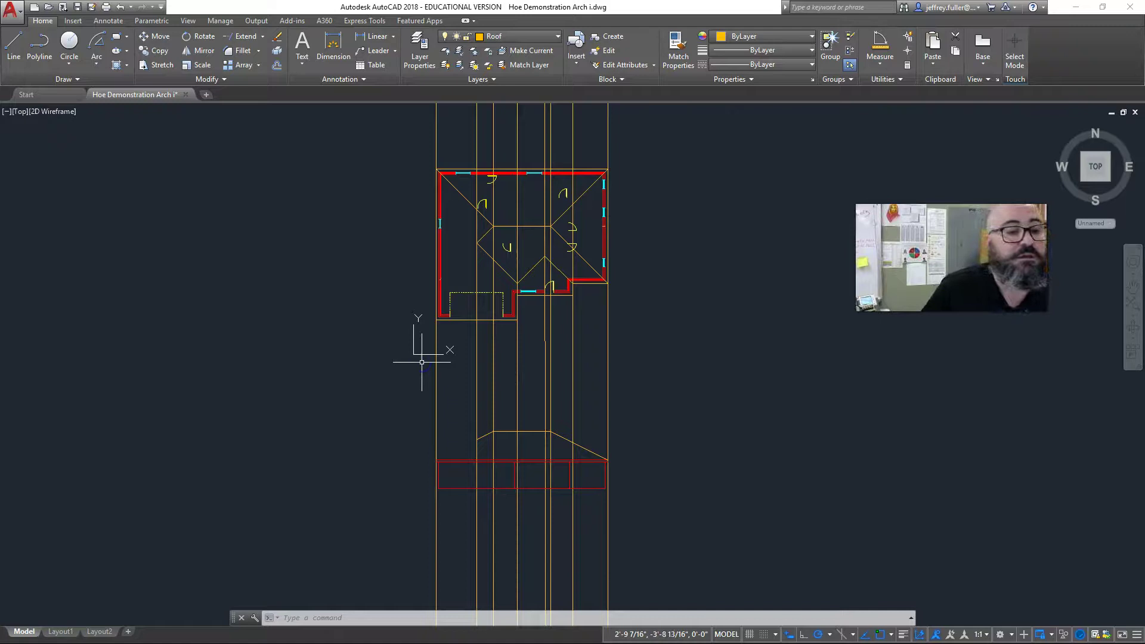
pyautogui.click(483, 437)
pyautogui.click(478, 440)
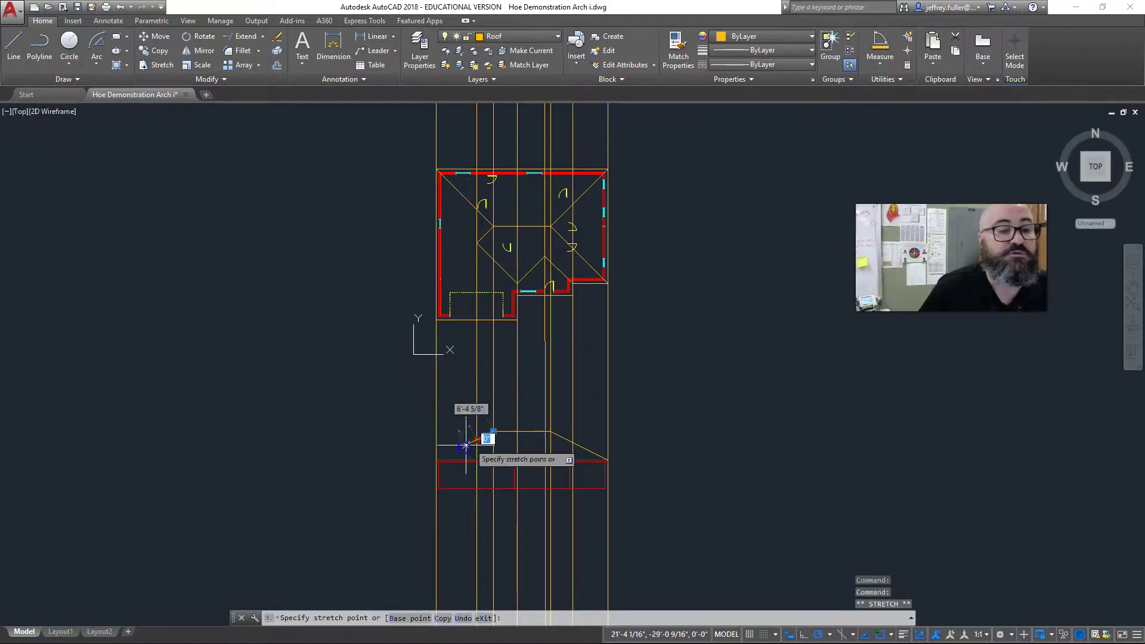
pyautogui.click(434, 460)
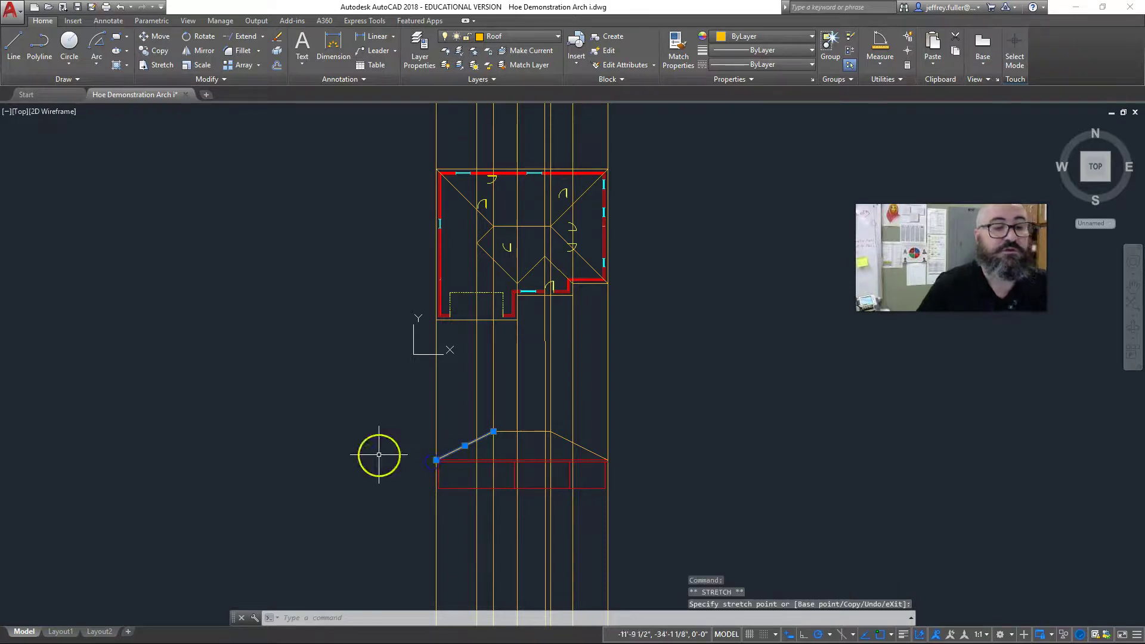
pyautogui.press('Escape')
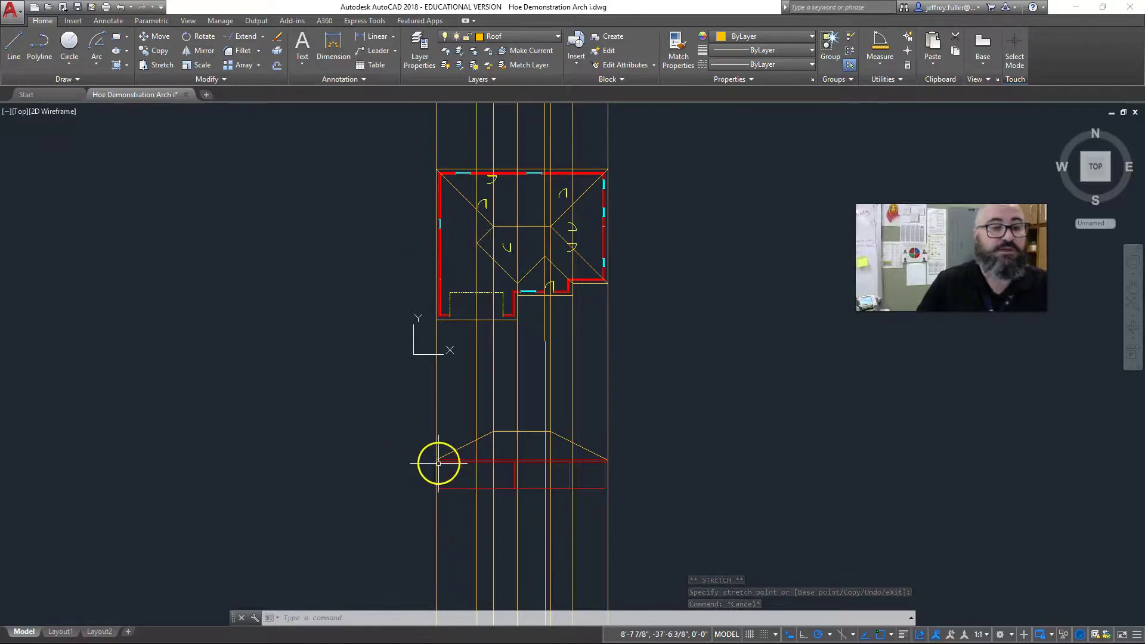
pyautogui.click(14, 46)
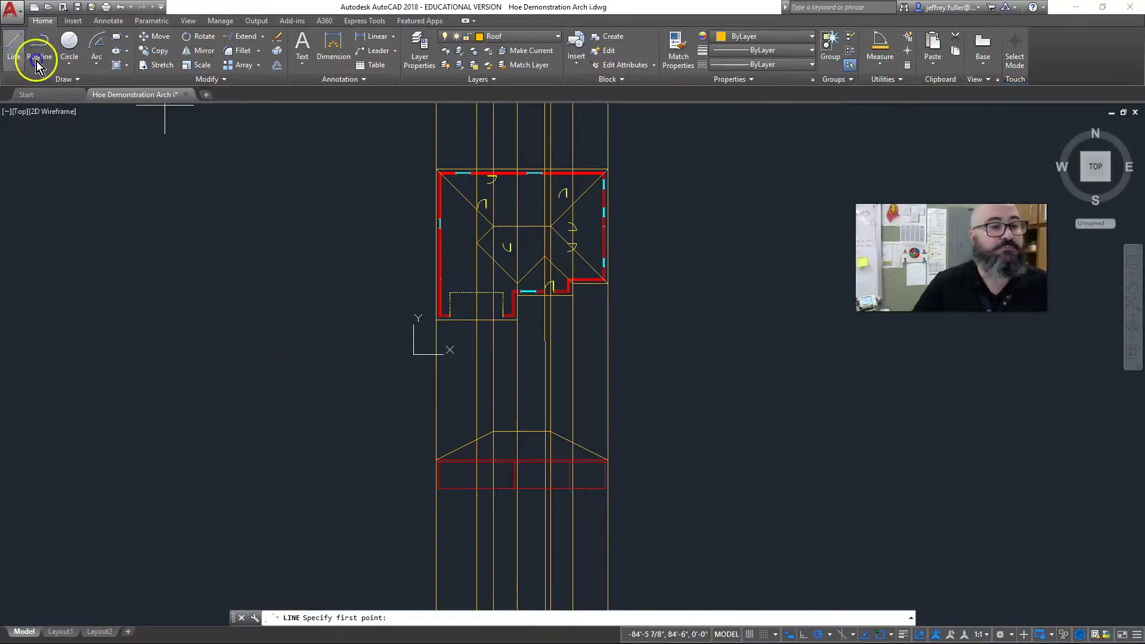
pyautogui.click(477, 441)
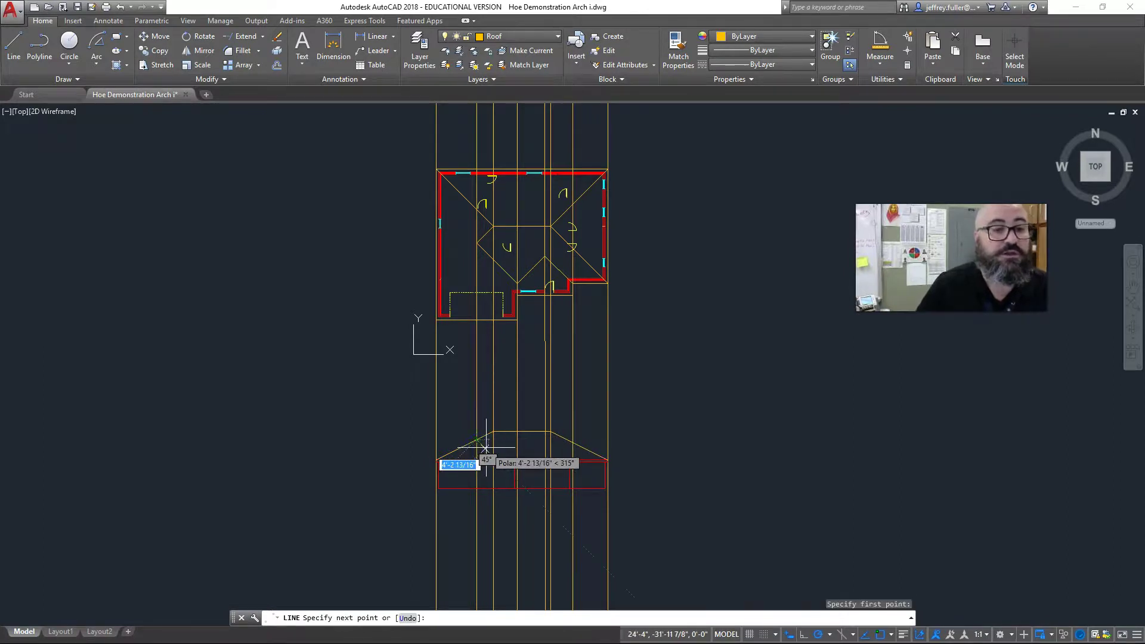
pyautogui.scroll(8, 505, 452)
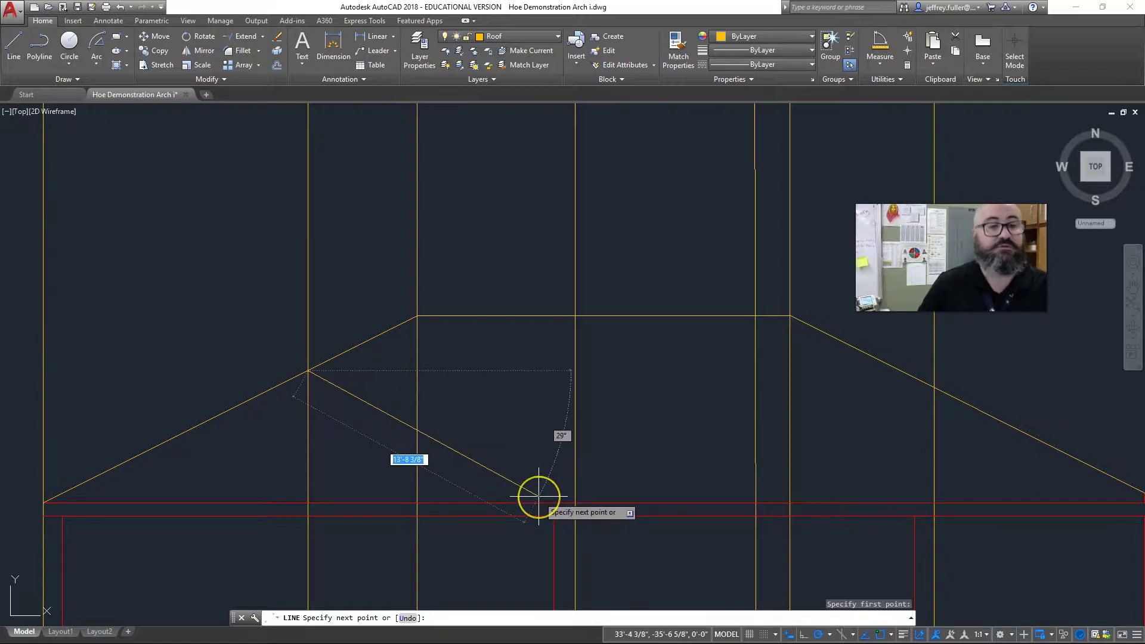
pyautogui.scroll(-7, 539, 496)
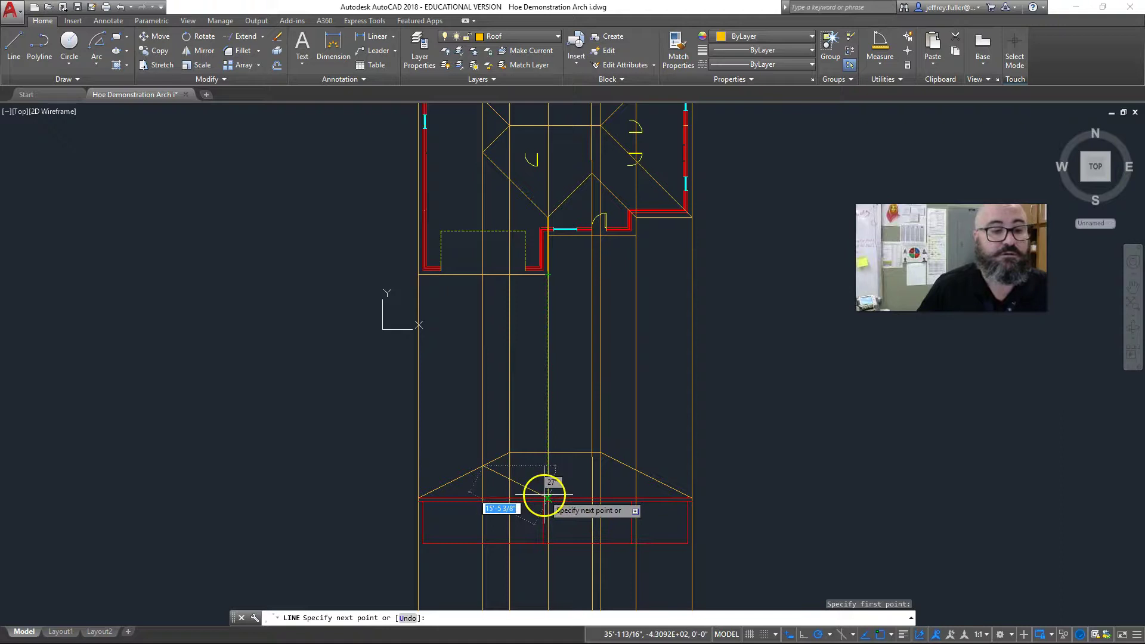
pyautogui.press('Escape')
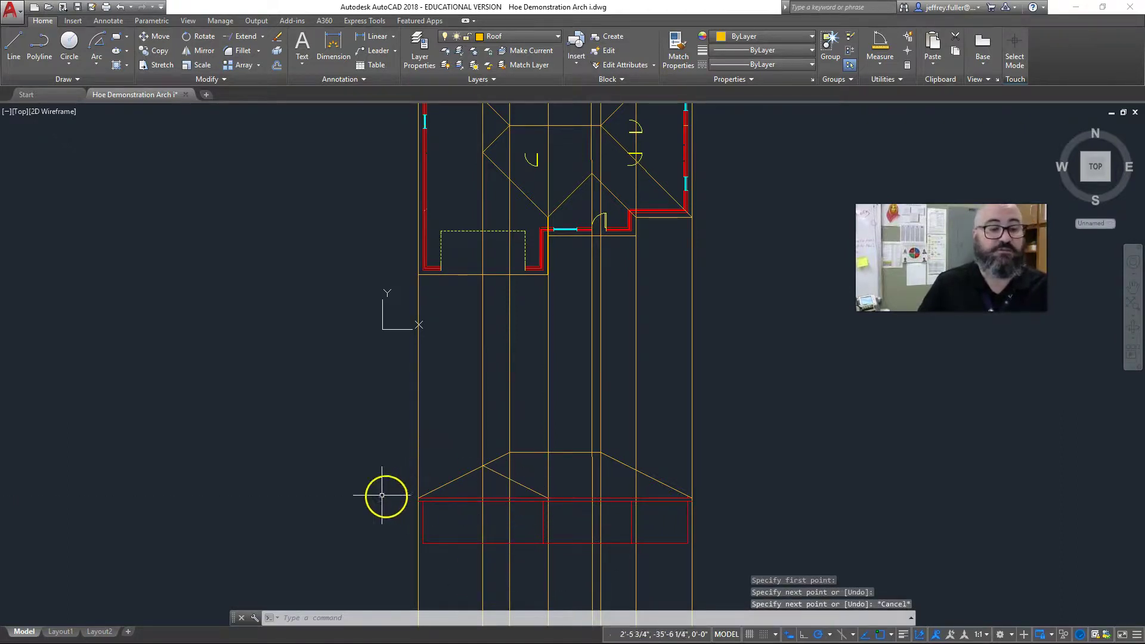
pyautogui.moveTo(370, 493); pyautogui.dragTo(315, 466, button='middle')
pyautogui.moveTo(433, 375); pyautogui.dragTo(409, 382, button='middle')
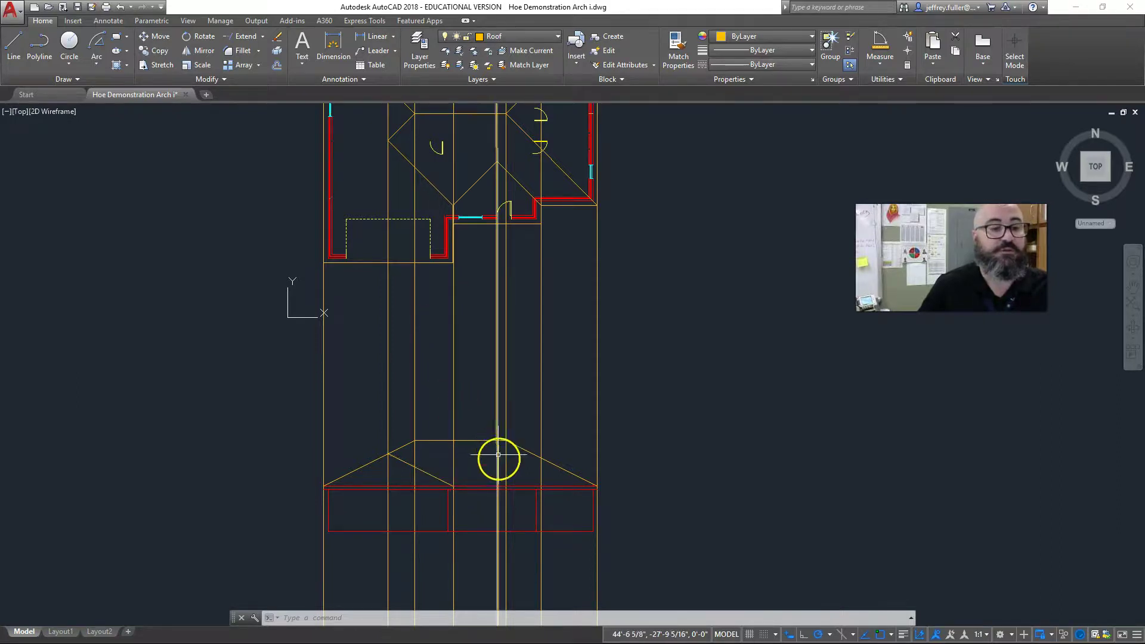
# Begin a 23° line from the elevation's eave edge, then cancel it unfinished.
pyautogui.click(18, 51)
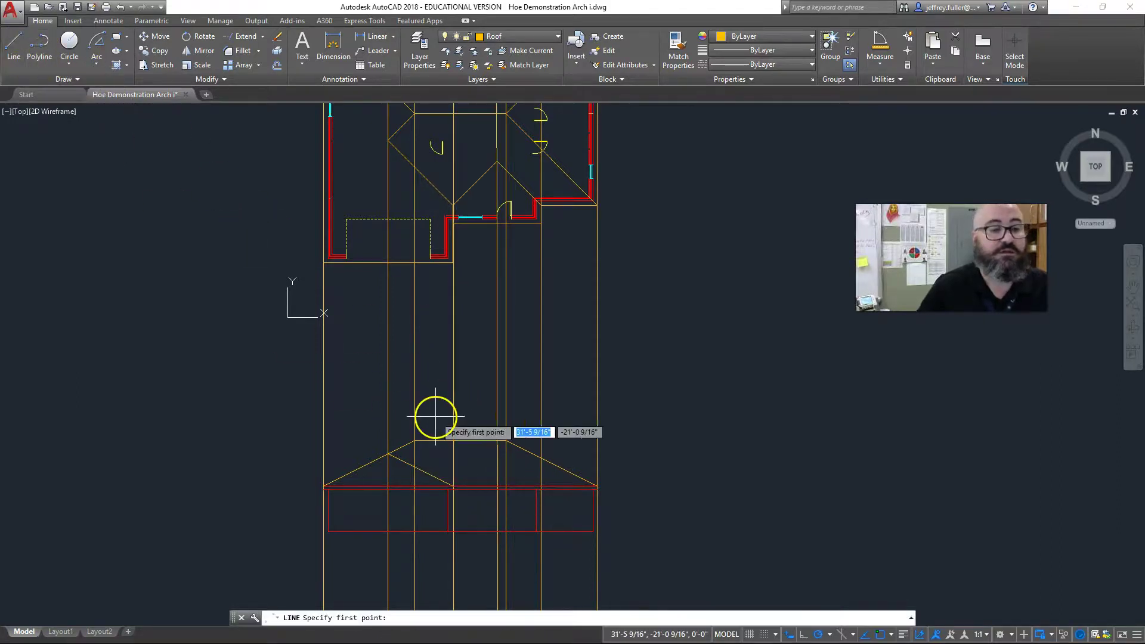
pyautogui.click(455, 486)
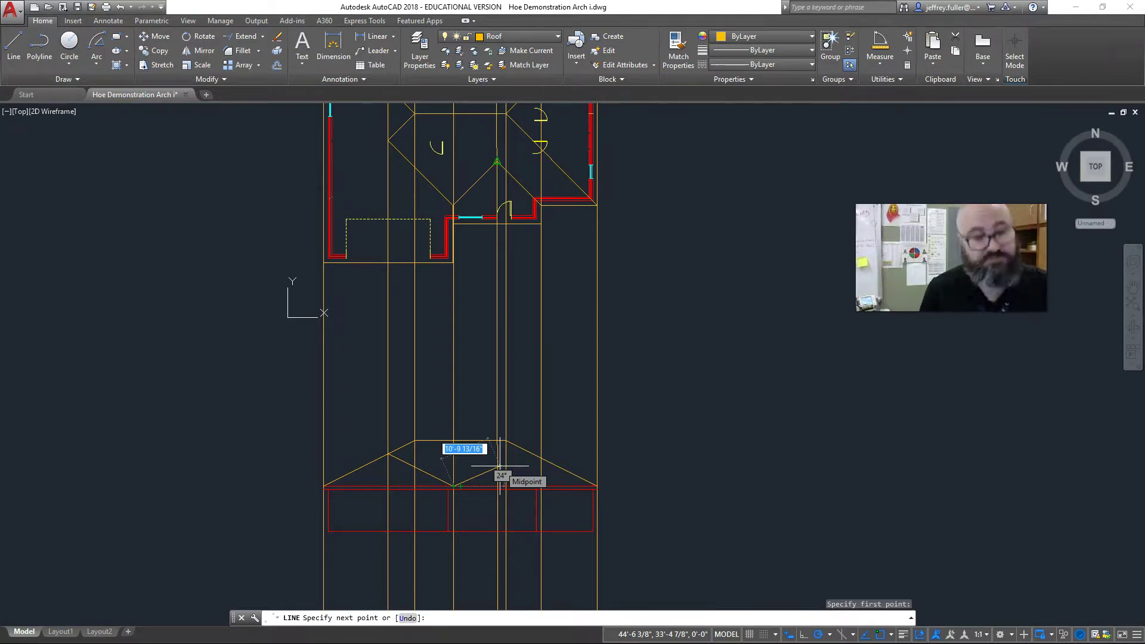
pyautogui.press('Tab')
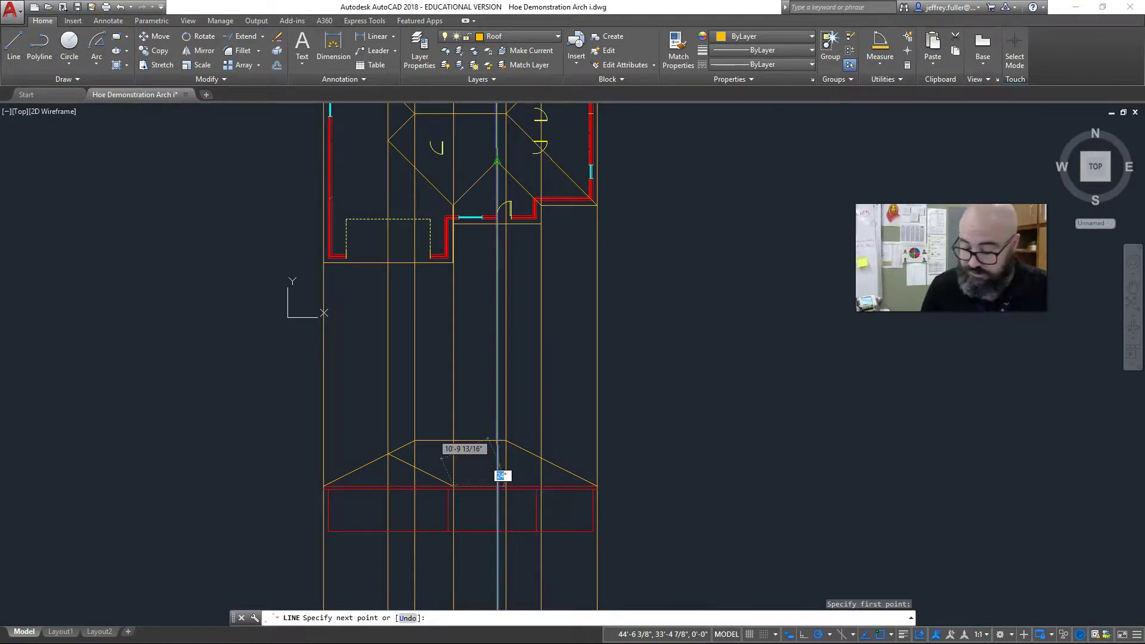
pyautogui.press('Return')
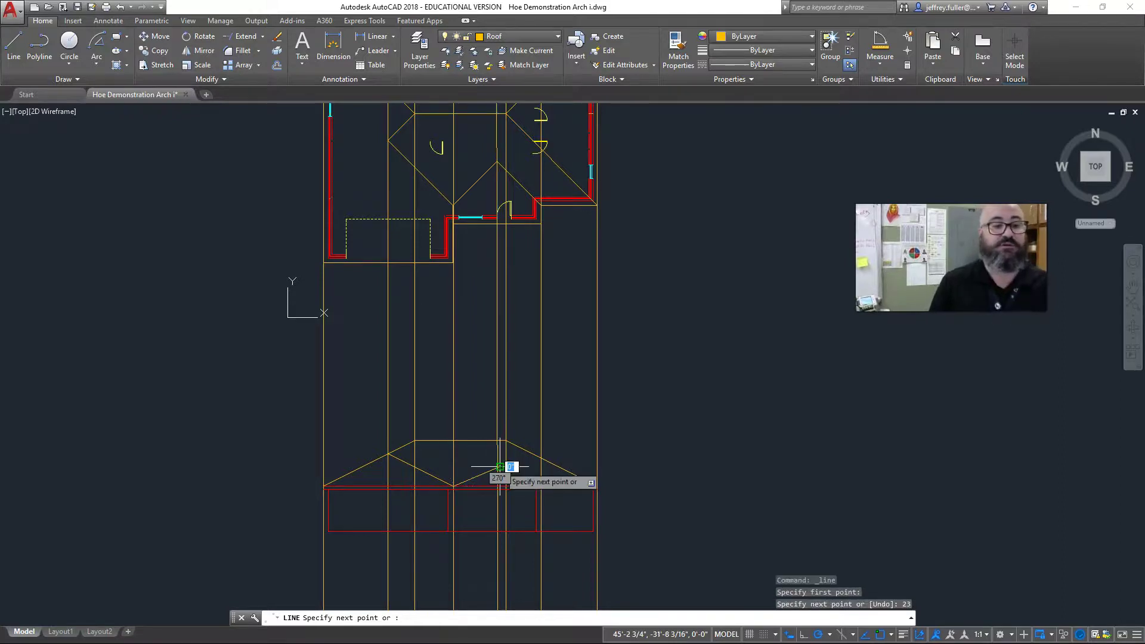
pyautogui.scroll(6, 520, 477)
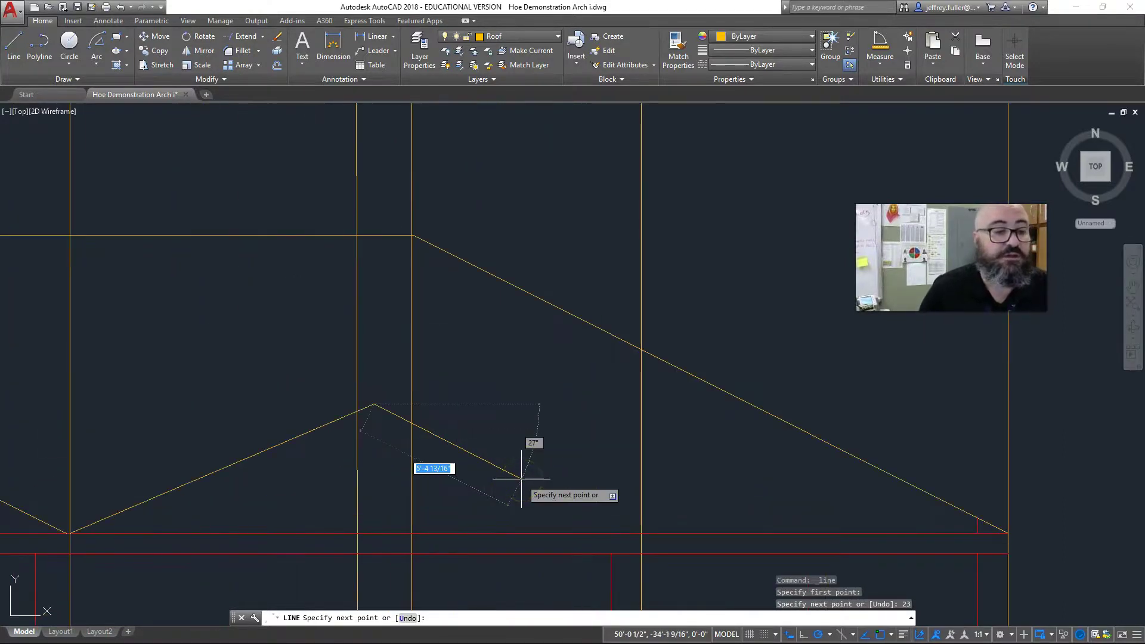
pyautogui.press('Escape')
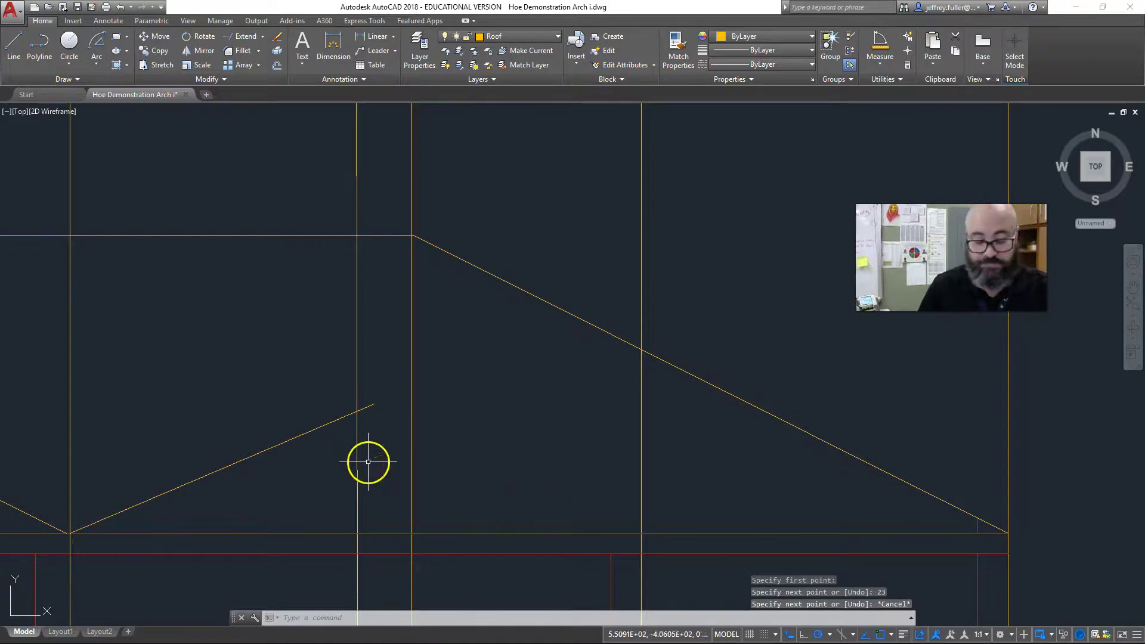
# Leave the sloped gable line unchanged and restart the LINE command.
pyautogui.click(358, 405)
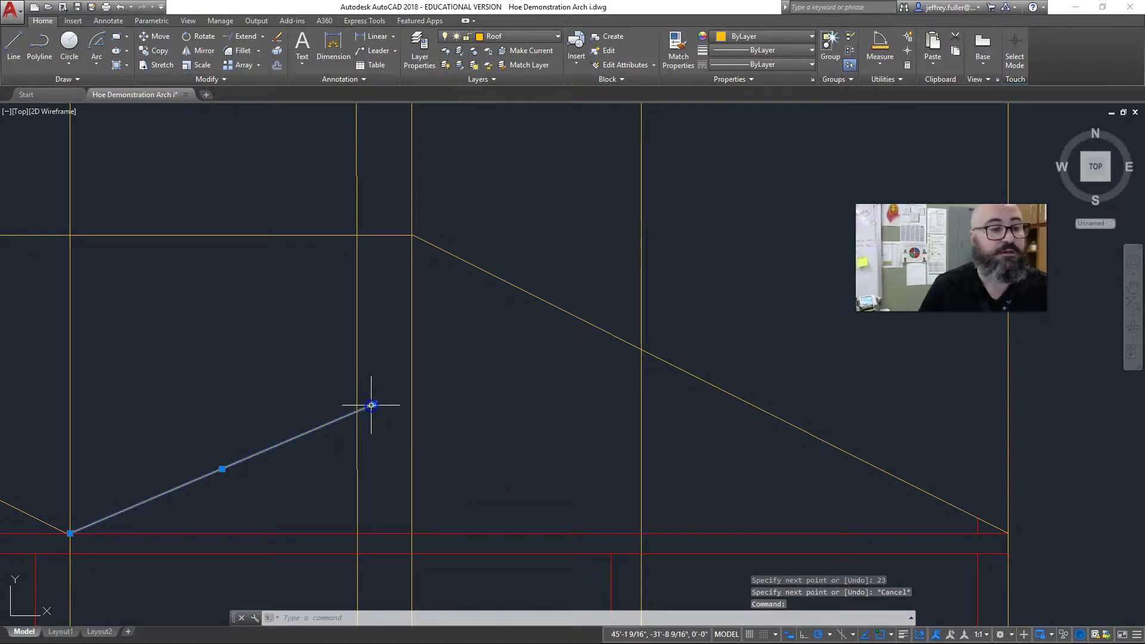
pyautogui.click(372, 405)
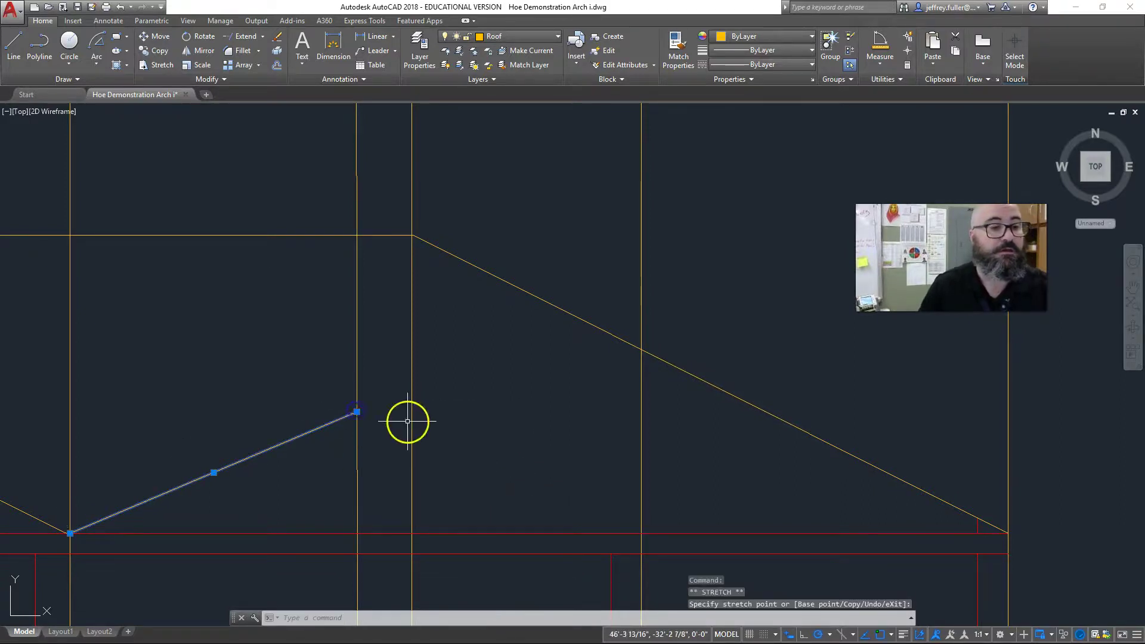
pyautogui.press('Escape')
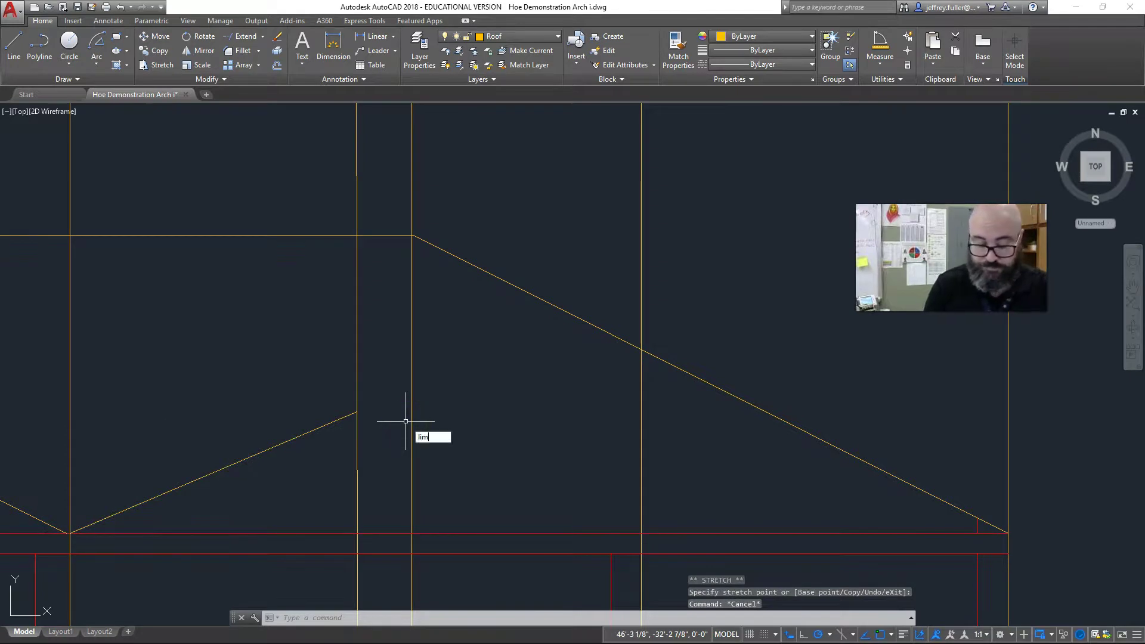
pyautogui.write('e')
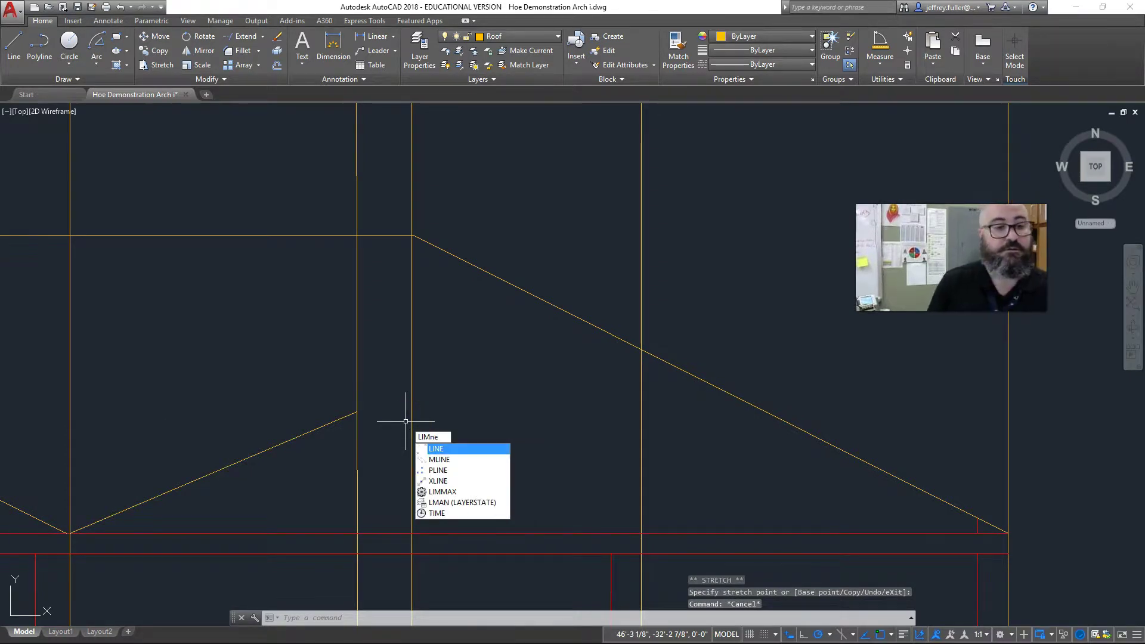
pyautogui.press('BackSpace')
pyautogui.press('BackSpace')
pyautogui.press('BackSpace')
pyautogui.press('BackSpace')
pyautogui.press('BackSpace')
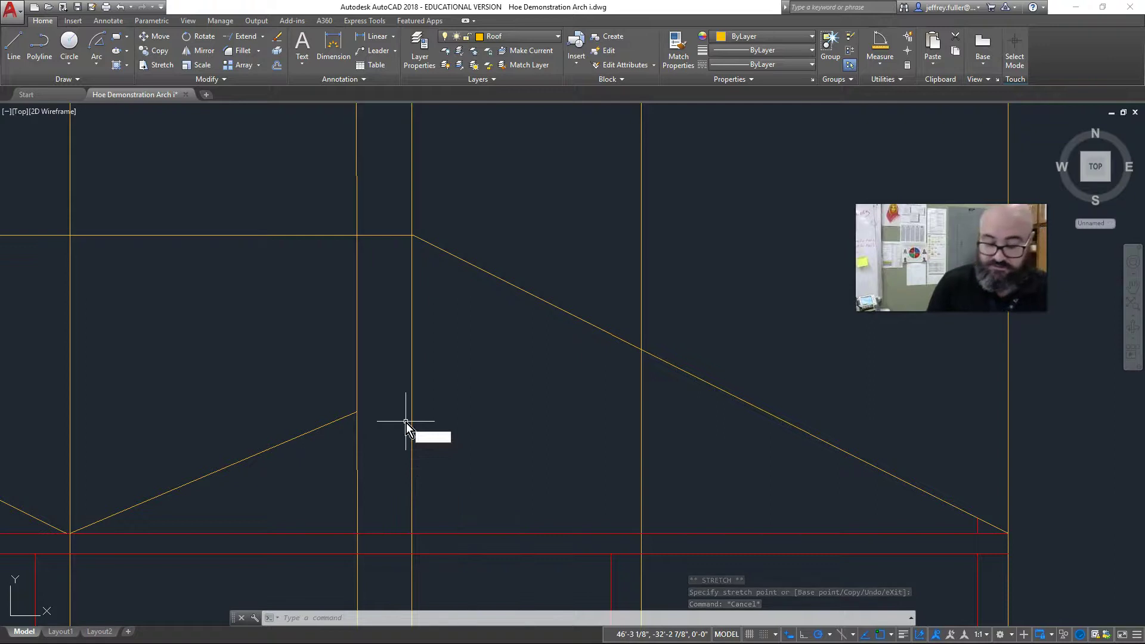
pyautogui.write('line')
pyautogui.press('Return')
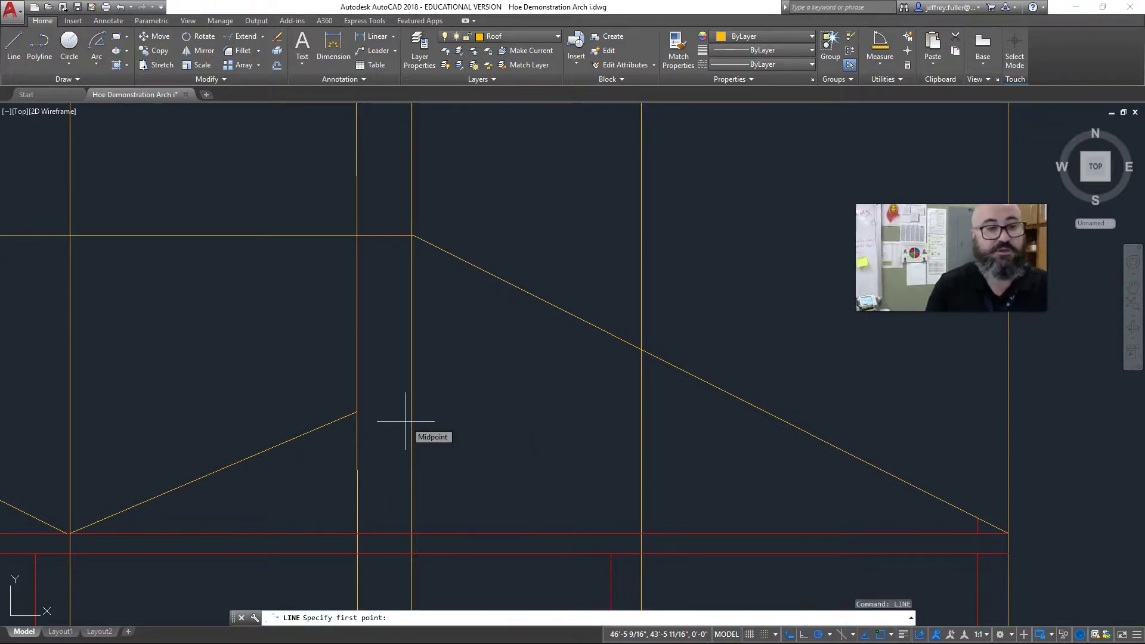
# Draw the gable's right slope from its peak down to the eave intersection, then recenter the view.
pyautogui.click(357, 411)
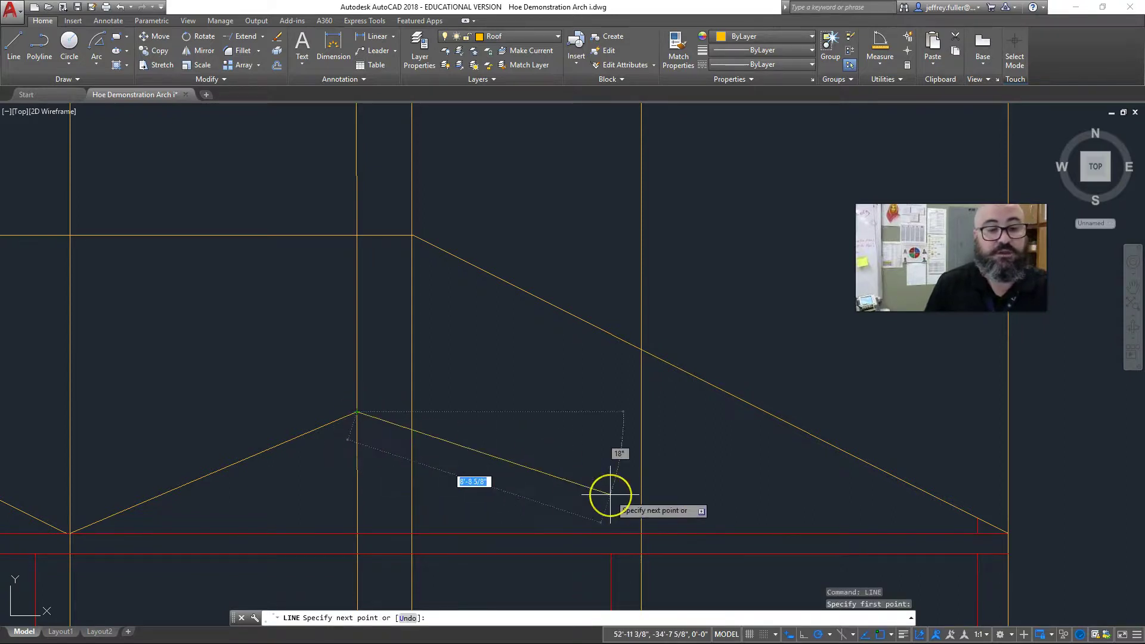
pyautogui.scroll(-2, 611, 494)
pyautogui.scroll(-6, 611, 494)
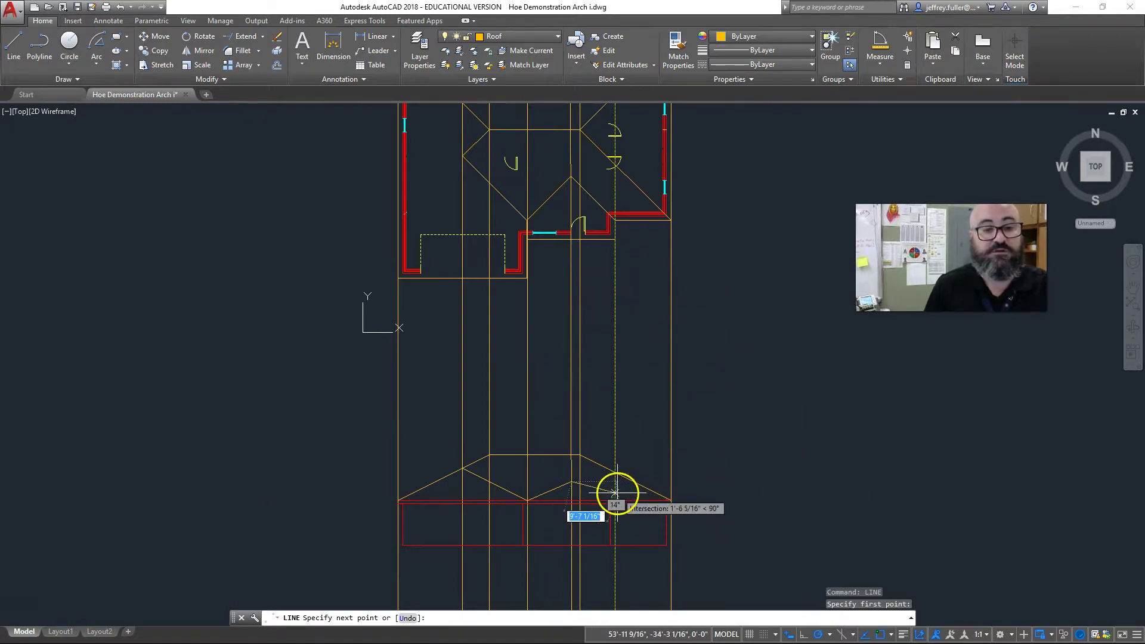
pyautogui.click(615, 500)
pyautogui.press('Escape')
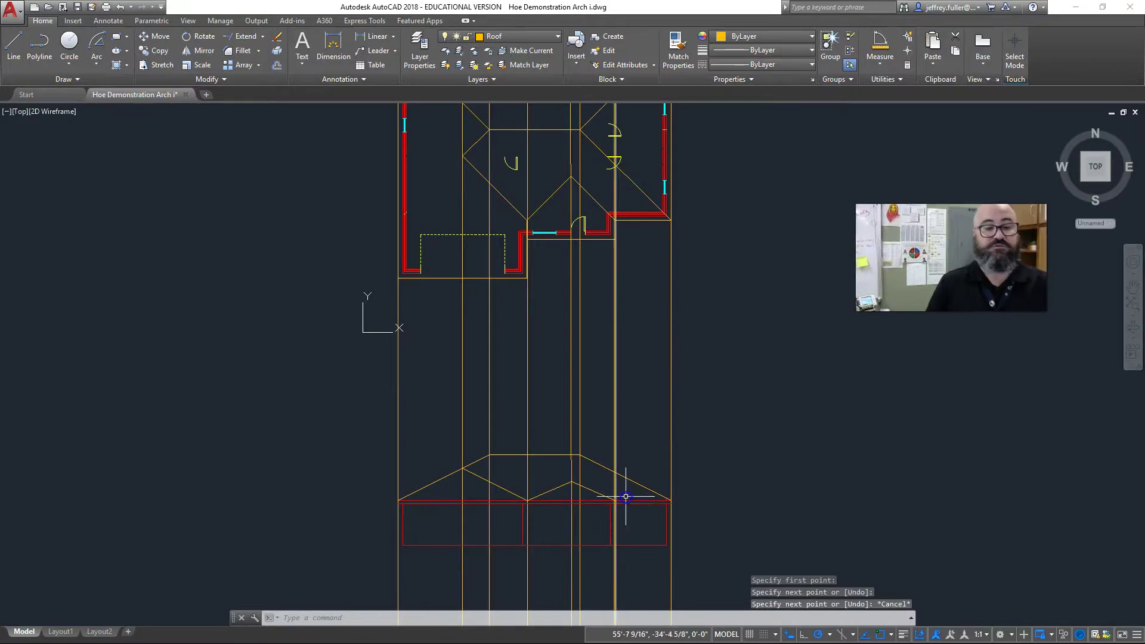
pyautogui.scroll(2, 643, 517)
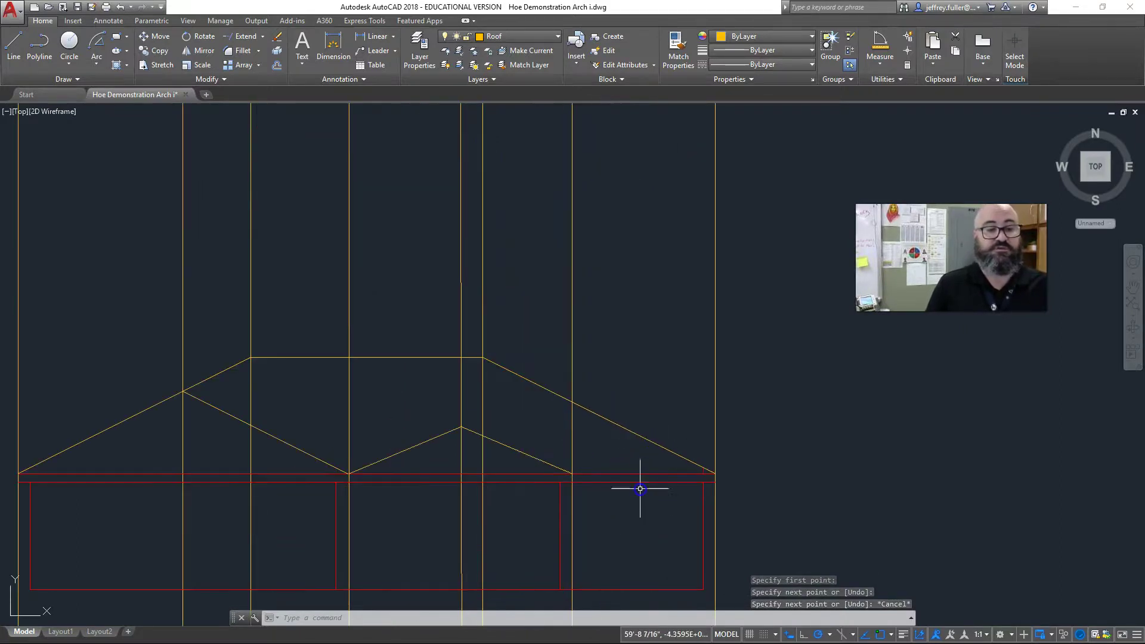
pyautogui.scroll(-2, 637, 493)
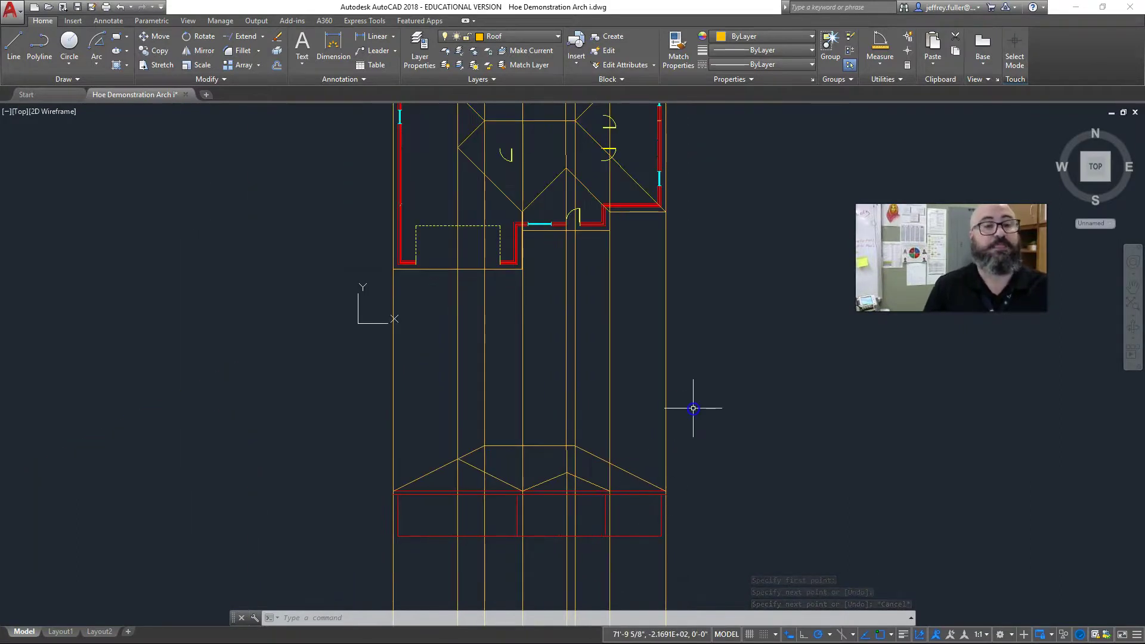
pyautogui.moveTo(695, 419); pyautogui.dragTo(706, 446, button='middle')
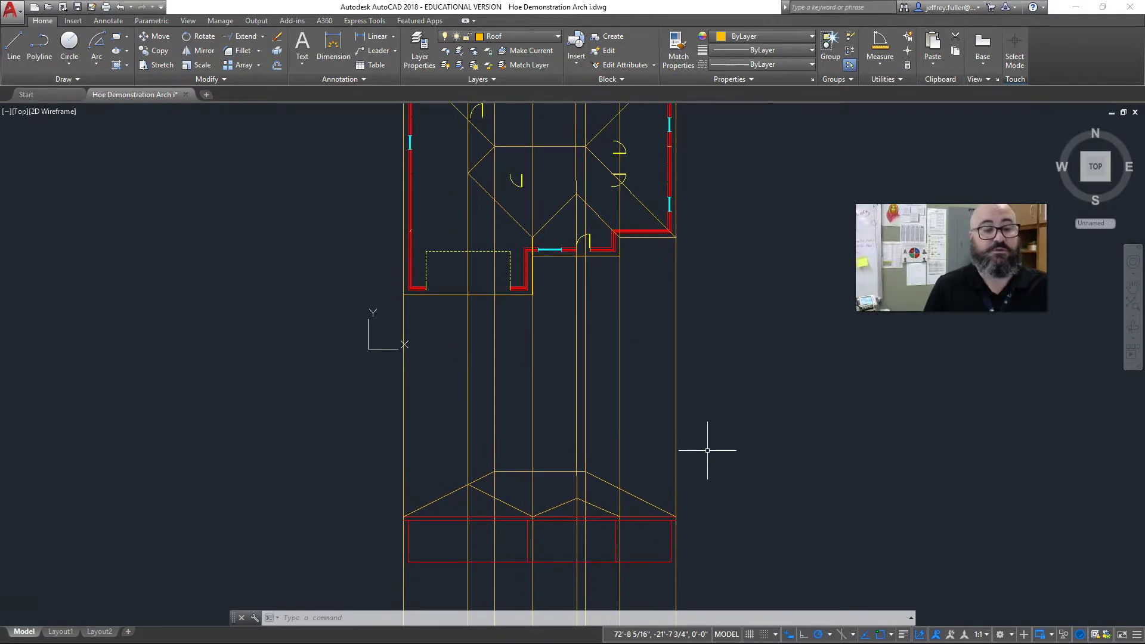
pyautogui.scroll(-4, 723, 427)
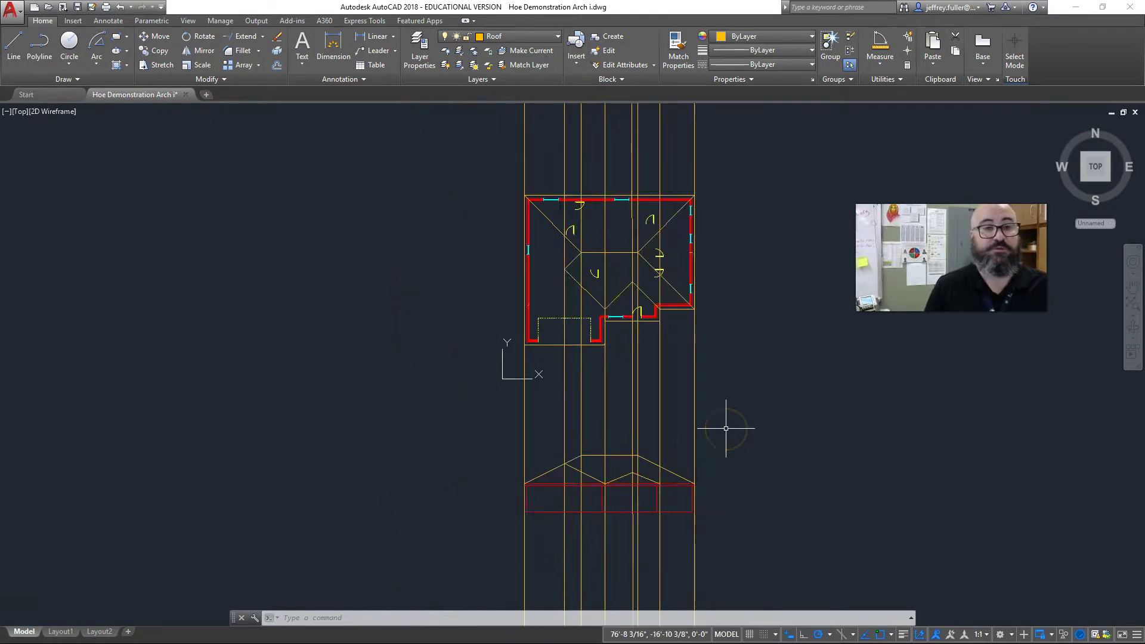
pyautogui.scroll(2, 726, 429)
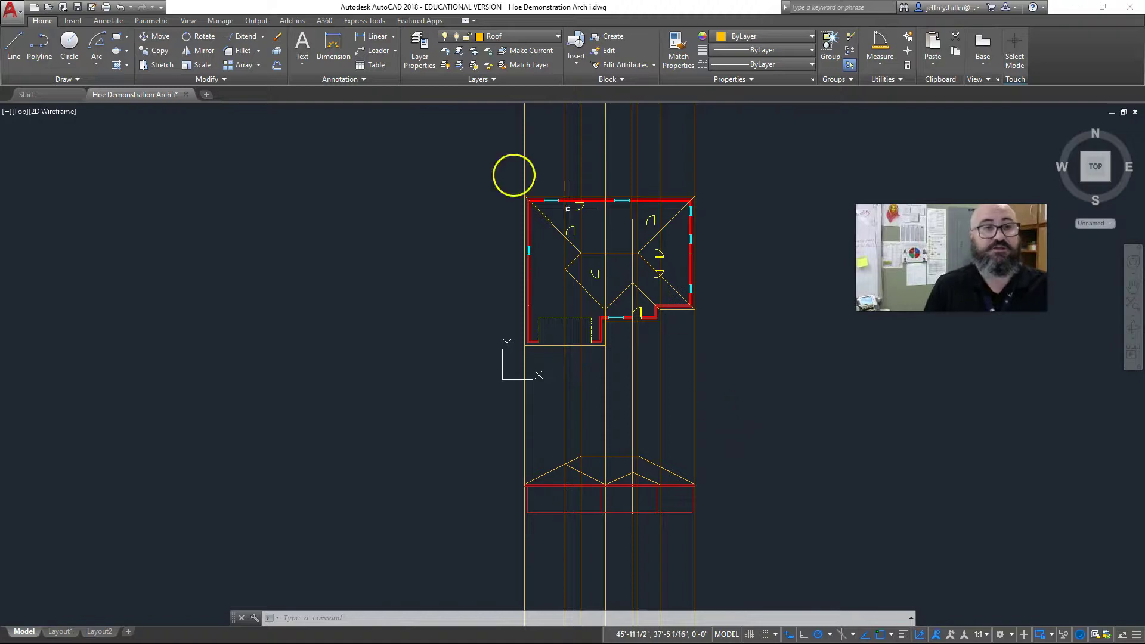
# Turn on the INTW layer, turn off CON ROOF, and zoom to the drawing extents.
pyautogui.click(524, 37)
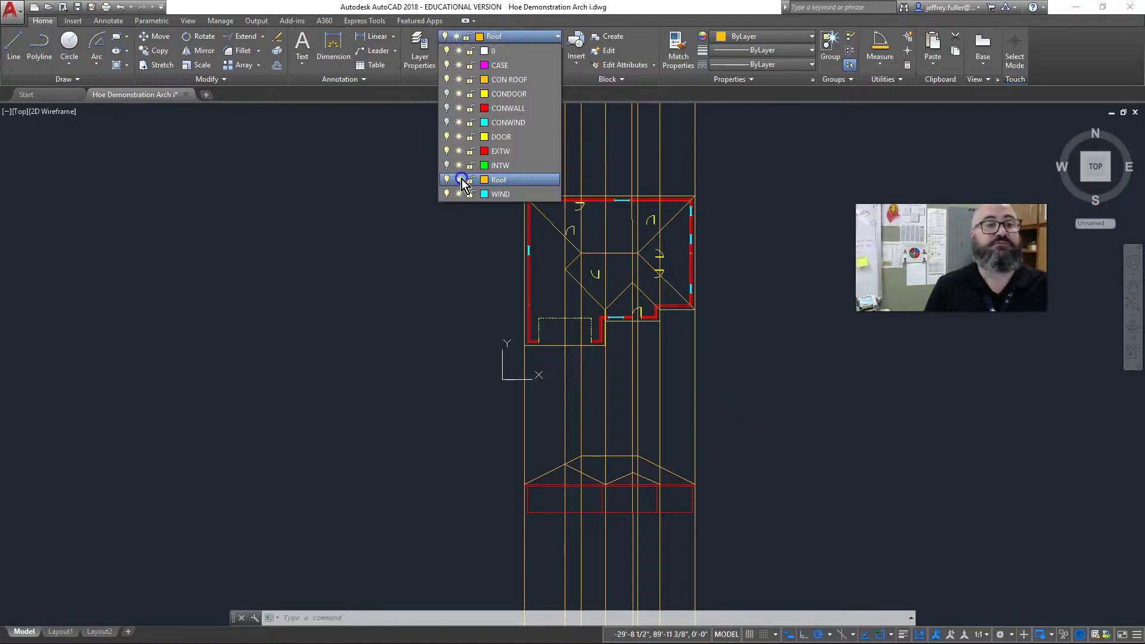
pyautogui.click(447, 166)
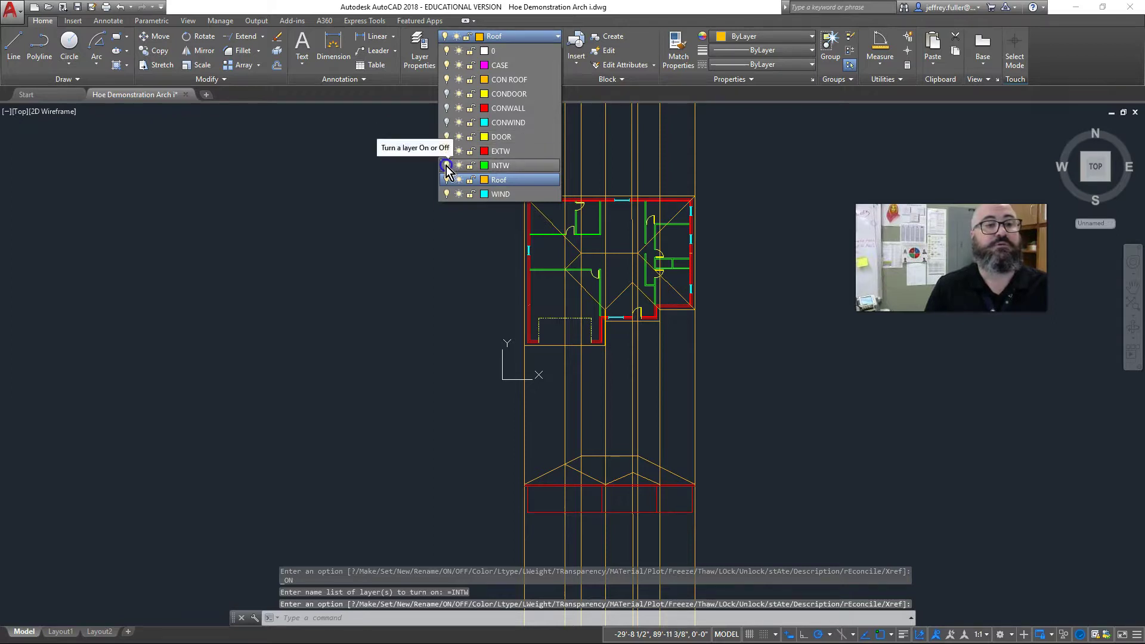
pyautogui.click(447, 79)
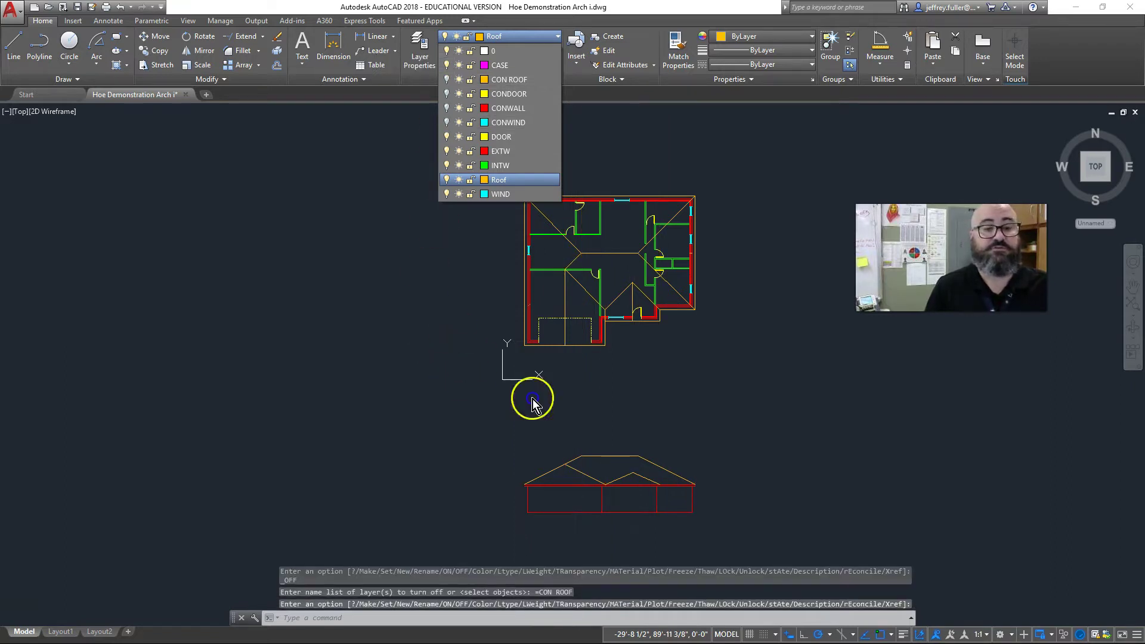
pyautogui.scroll(4, 620, 441)
pyautogui.click(620, 411)
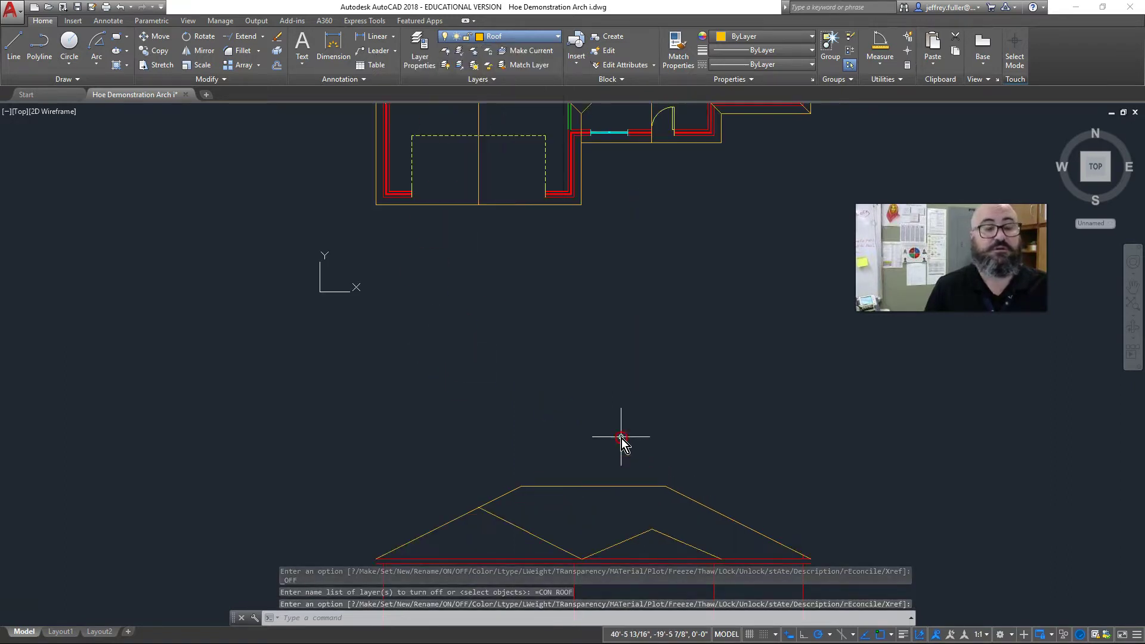
pyautogui.scroll(-2, 540, 272)
pyautogui.middleClick(540, 271)
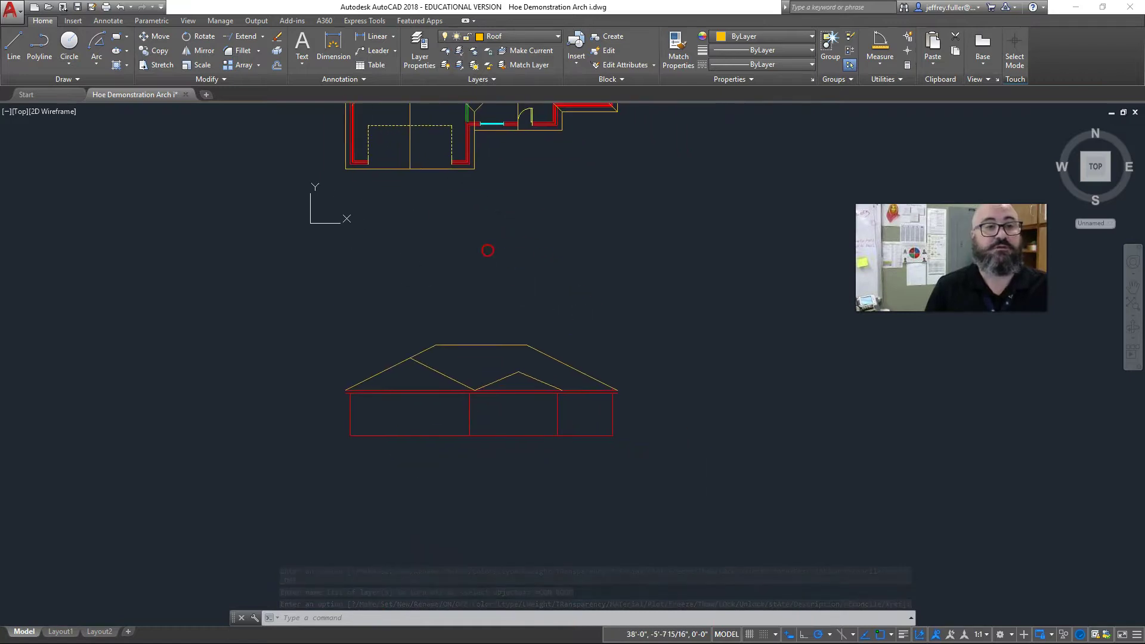
# Make CONDOOR the current layer and switch its visibility back on.
pyautogui.scroll(-2, 540, 427)
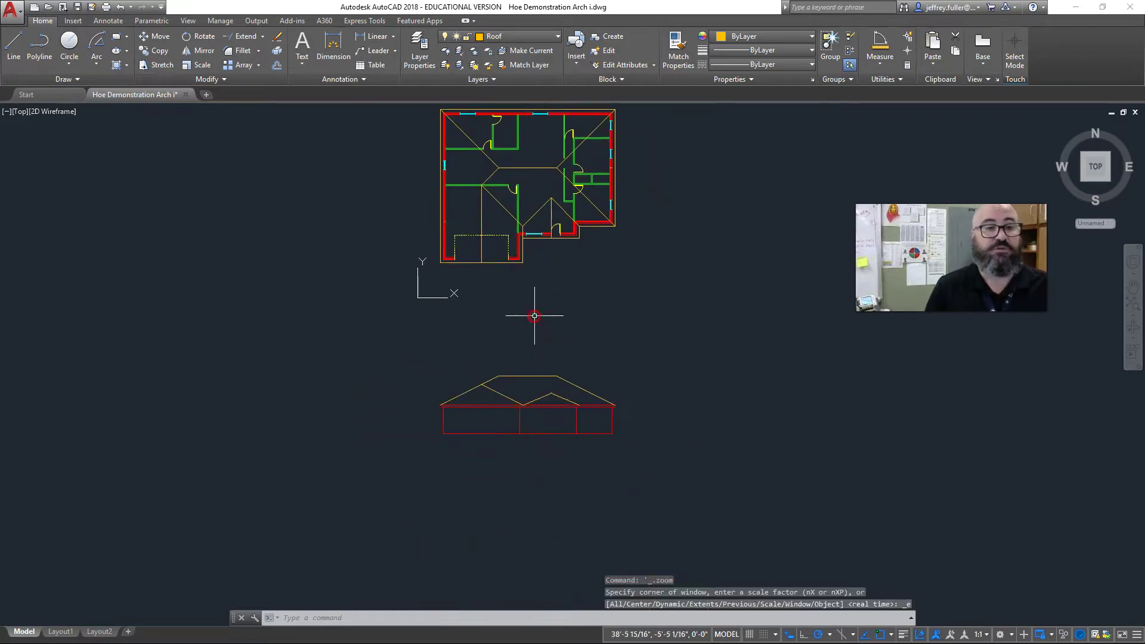
pyautogui.click(444, 80)
pyautogui.click(534, 35)
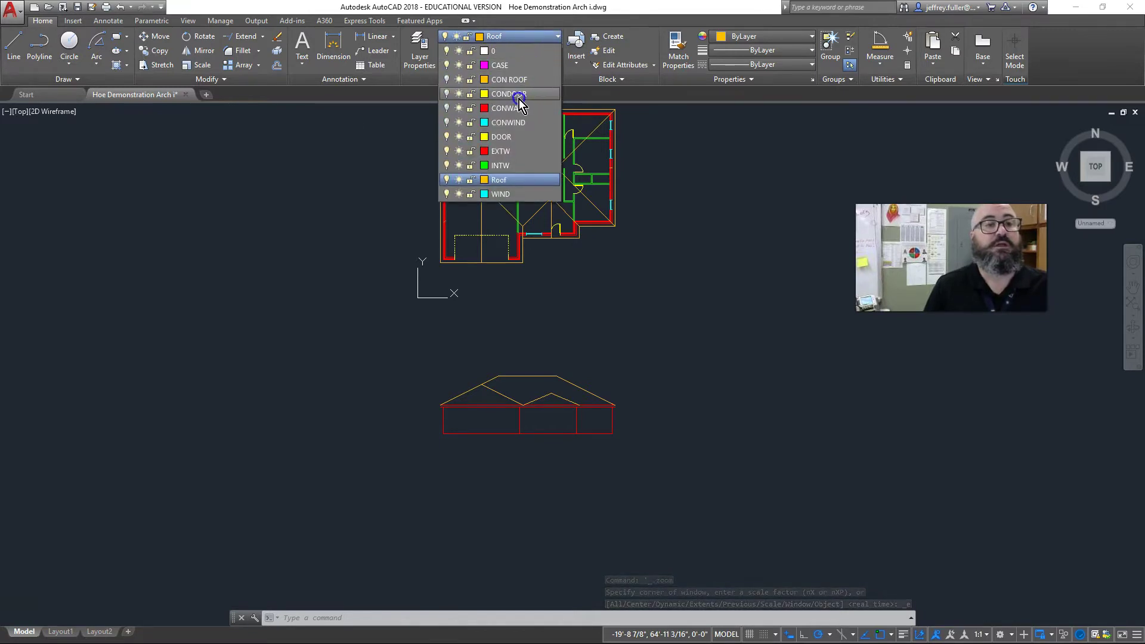
pyautogui.click(446, 179)
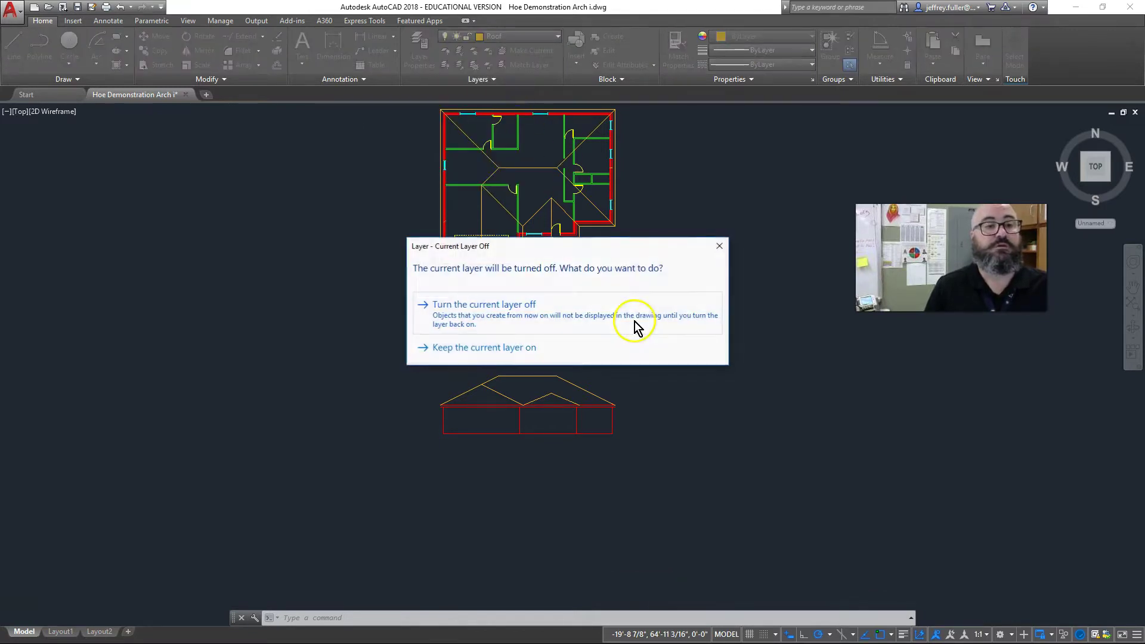
pyautogui.click(514, 316)
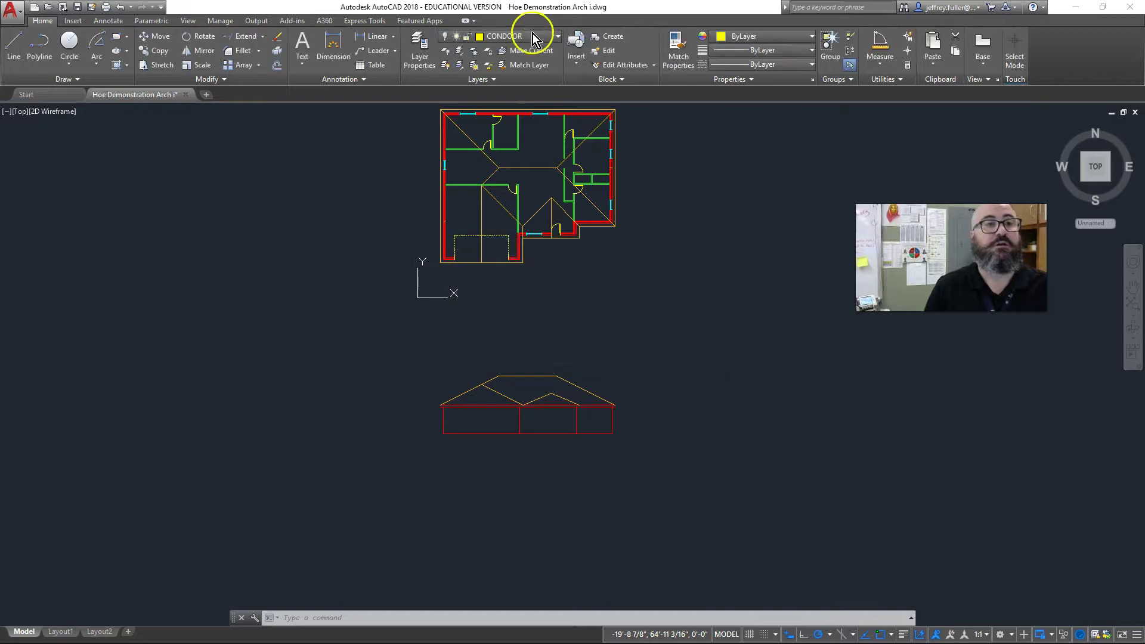
pyautogui.click(531, 38)
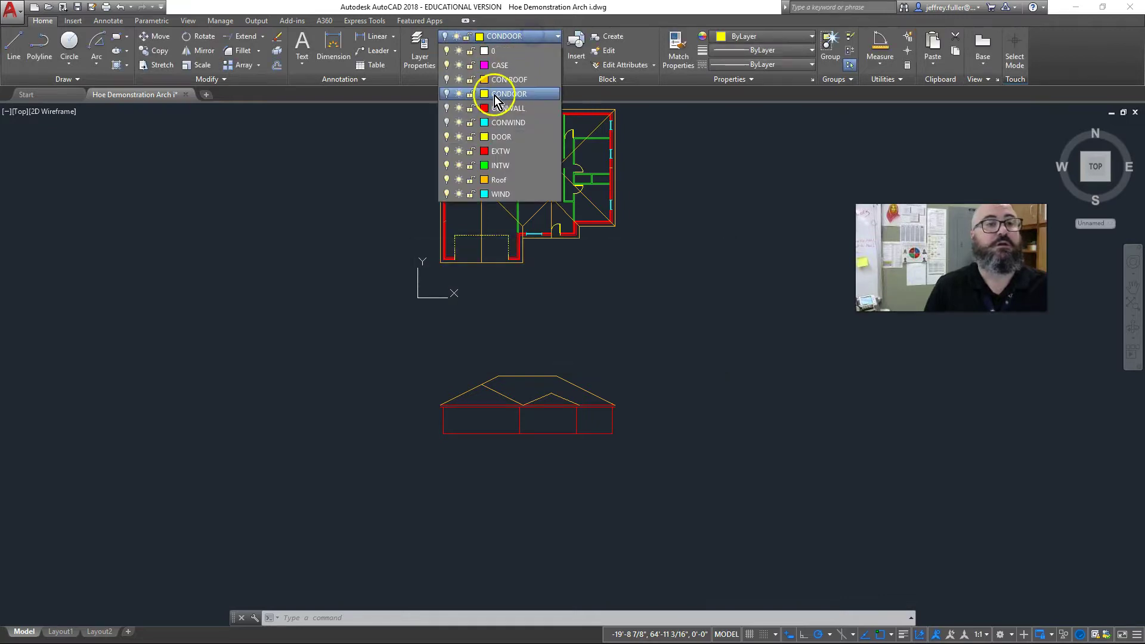
pyautogui.click(446, 95)
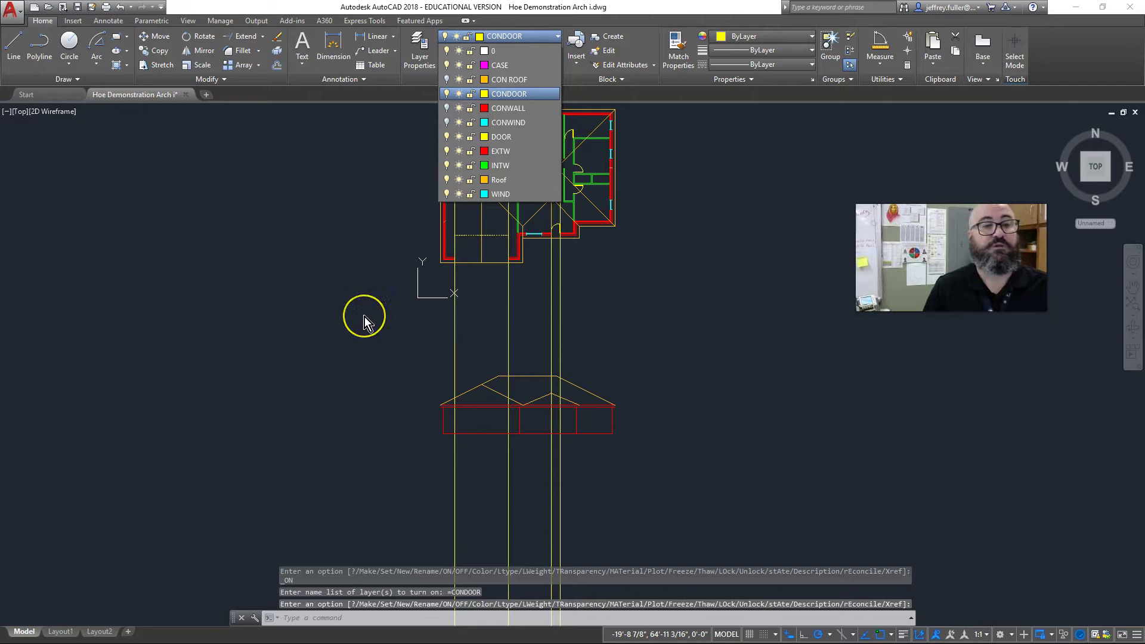
pyautogui.click(363, 317)
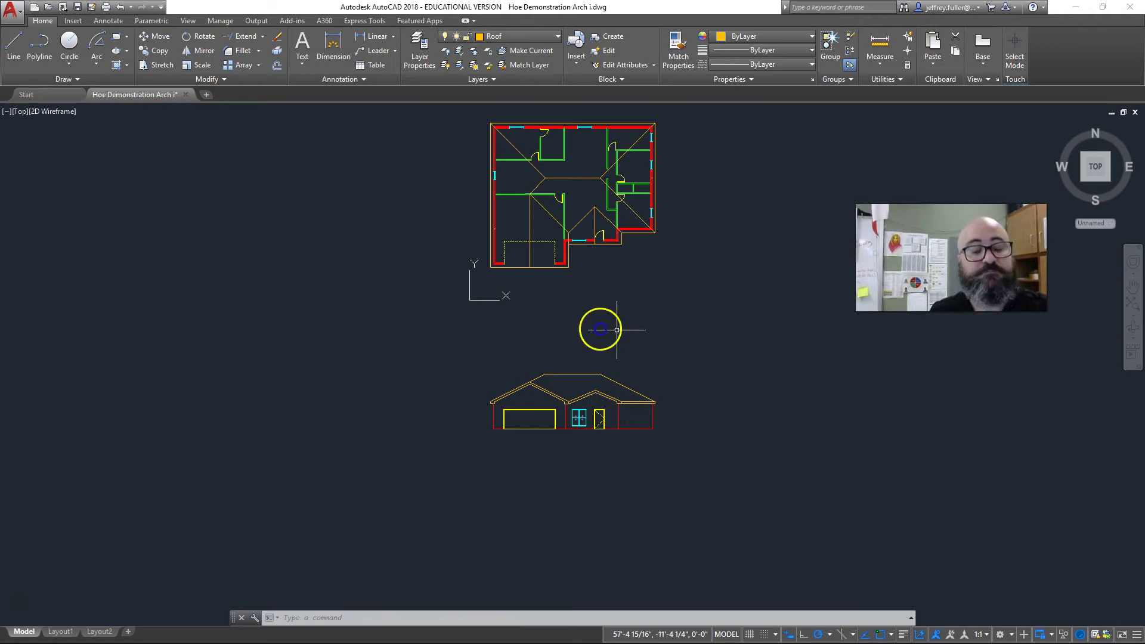
pyautogui.moveTo(594, 304); pyautogui.dragTo(613, 321, button='middle')
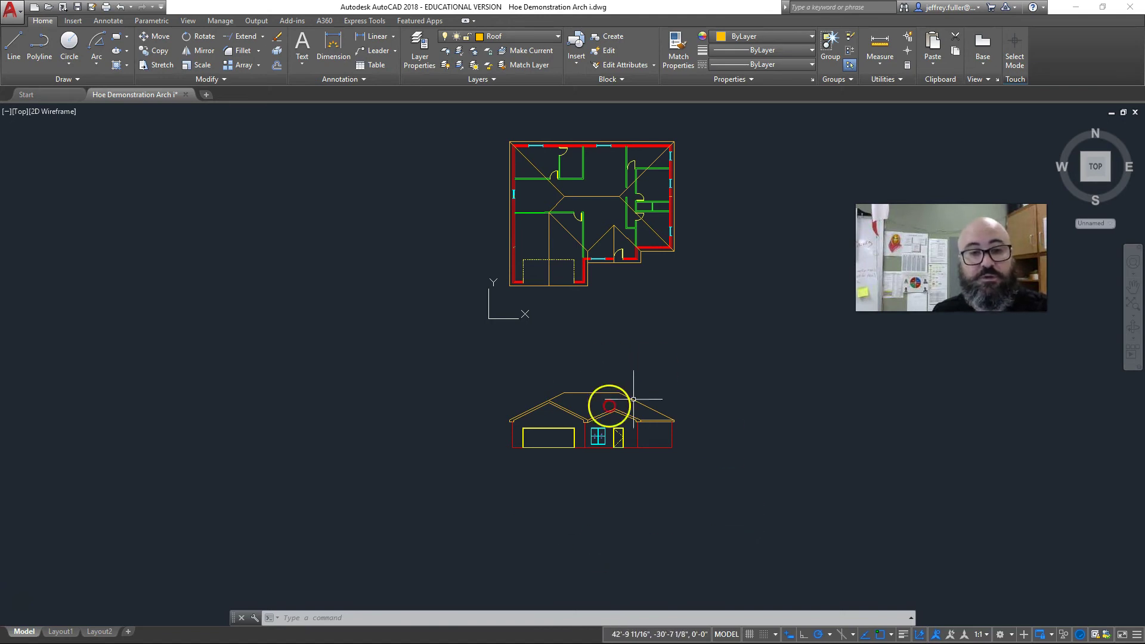
pyautogui.moveTo(775, 243); pyautogui.dragTo(777, 328, button='middle')
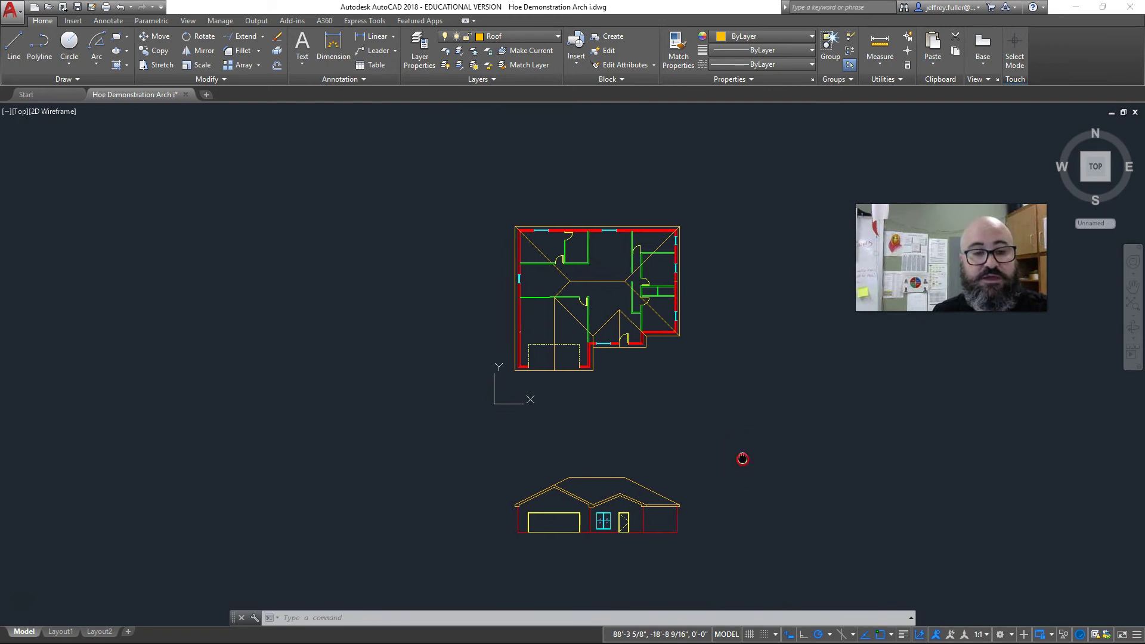
pyautogui.moveTo(741, 460); pyautogui.dragTo(715, 375, button='middle')
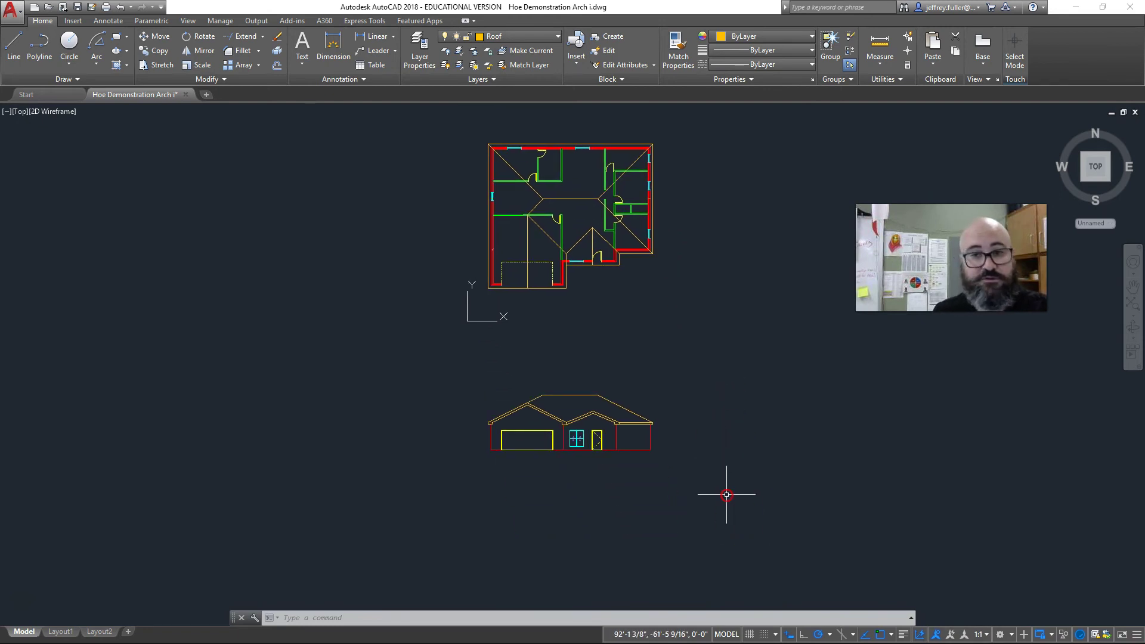